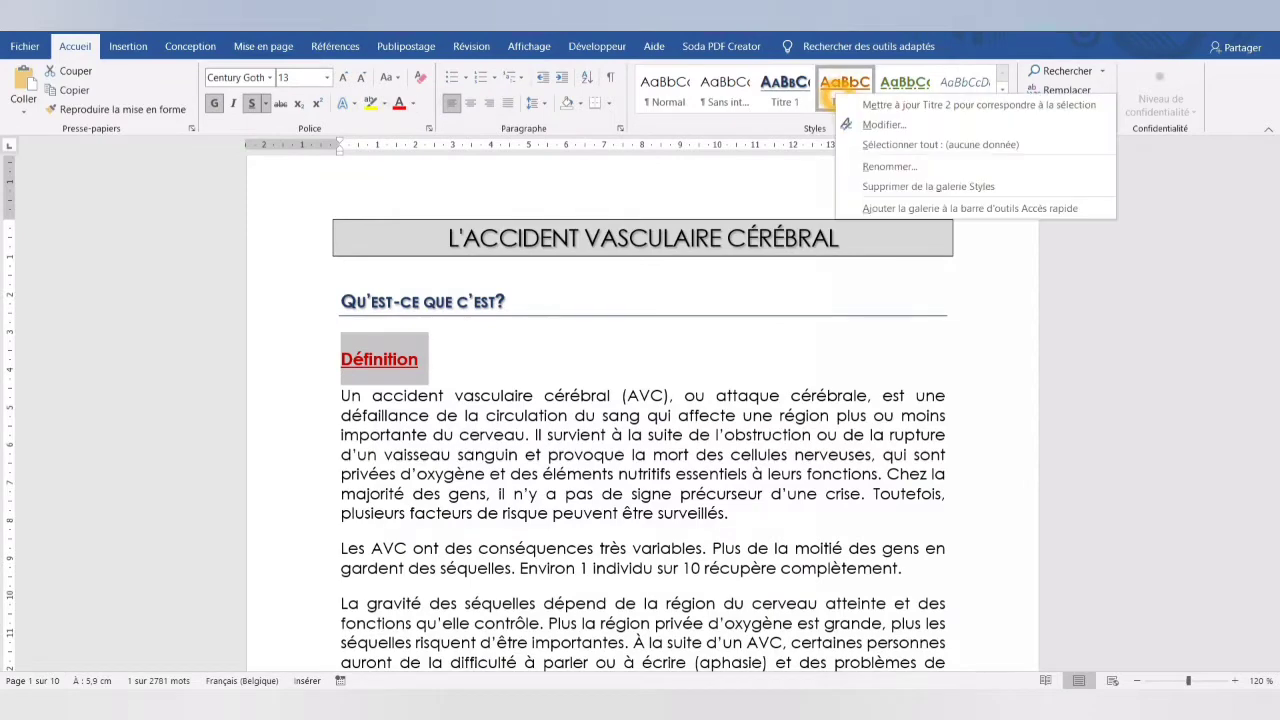
- Update the Titre 2 style to match the red Définition heading and apply the 1 Titre 1, 1.1 Titre 2 multilevel numbering to the headings
click(868, 104)
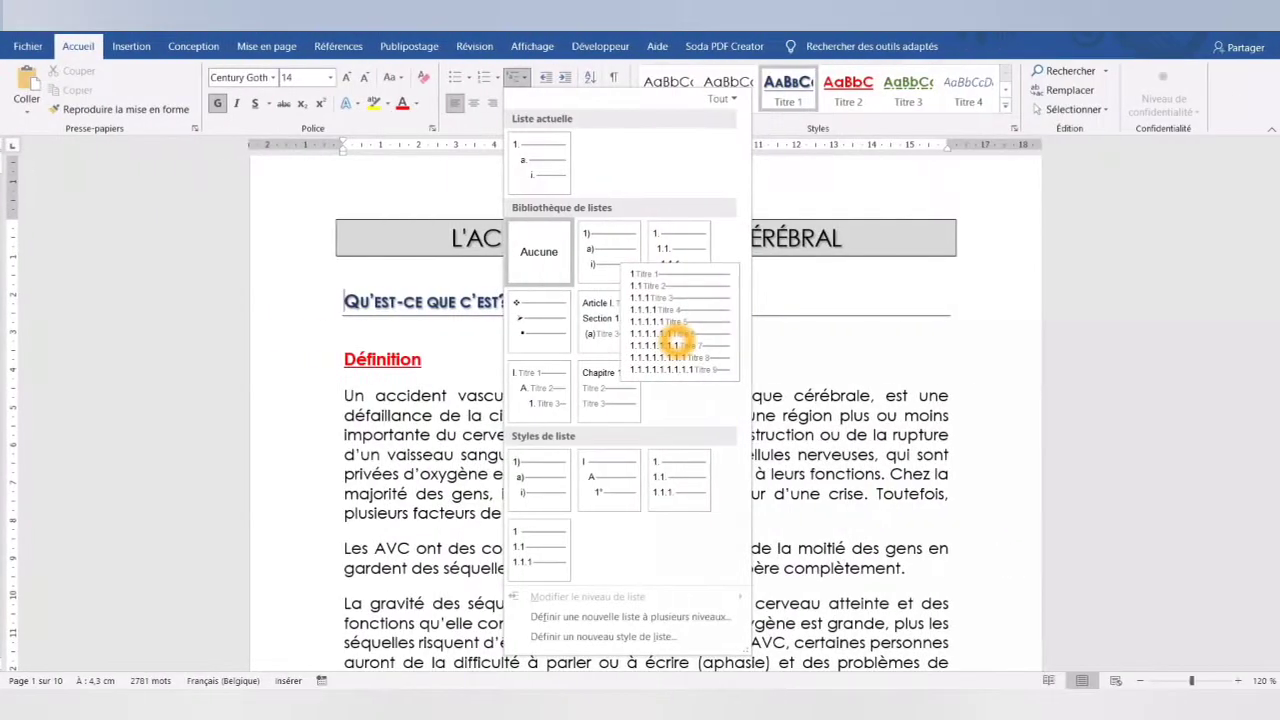
click(672, 345)
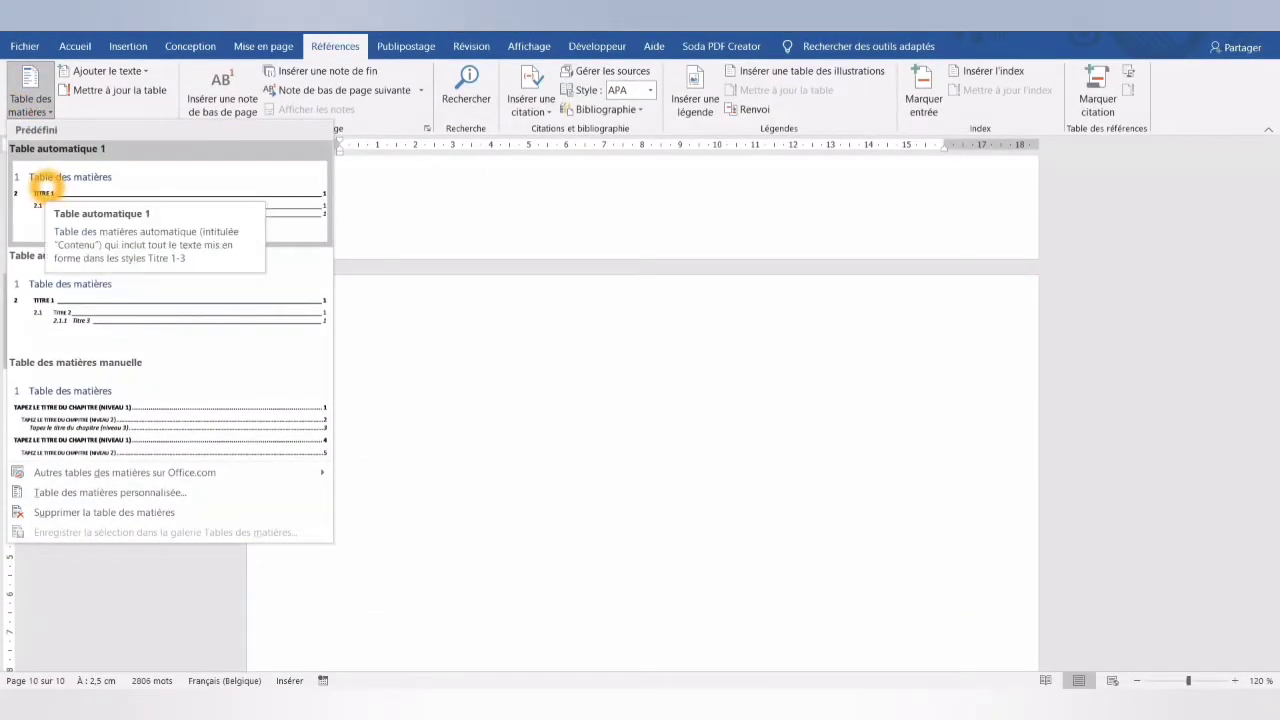
- Insert the Table automatique 1 table of contents on the document's last page
click(42, 185)
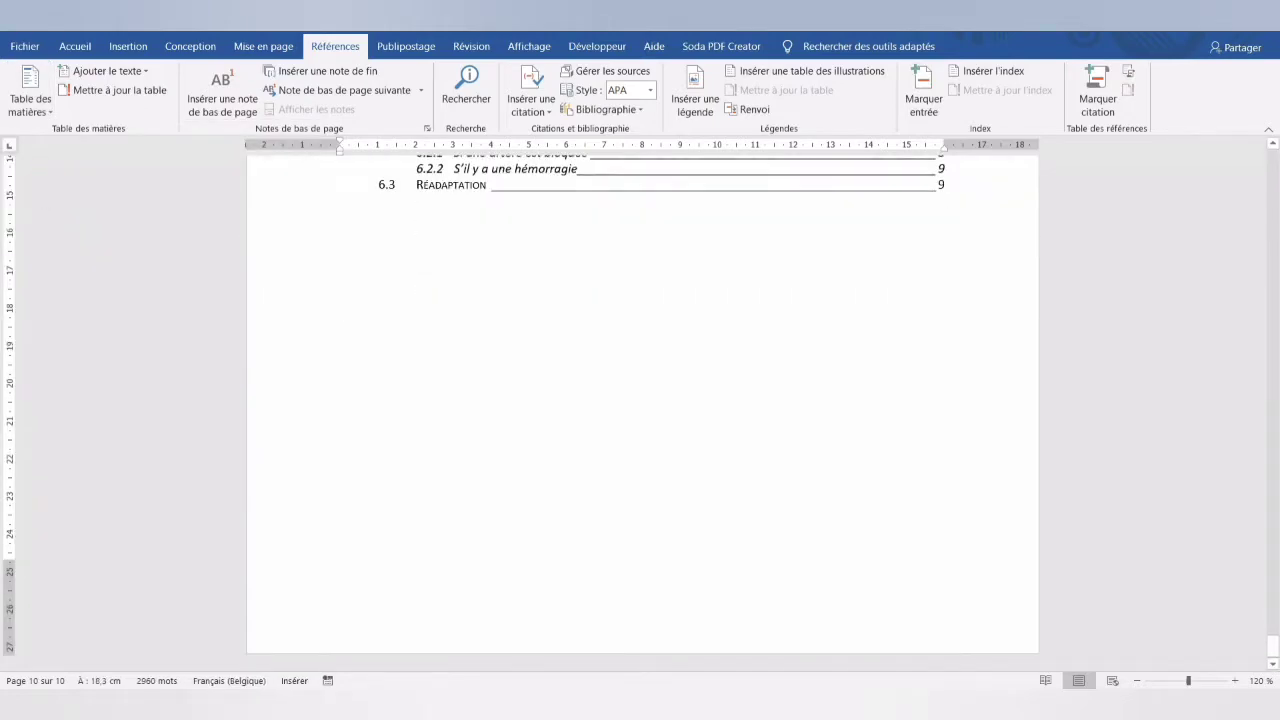
scroll(334, 411, up, 2)
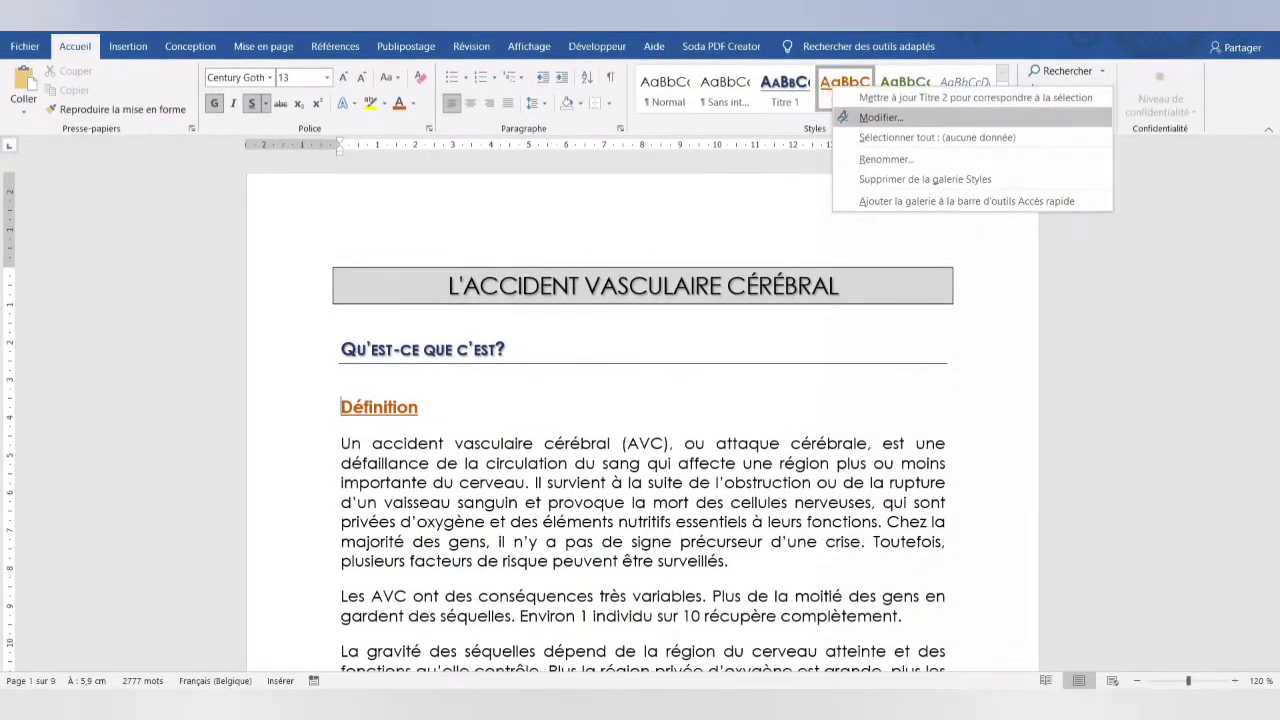
- Examine the Titre 2 style's definition in Modifier le style and leave it without changing anything
click(845, 117)
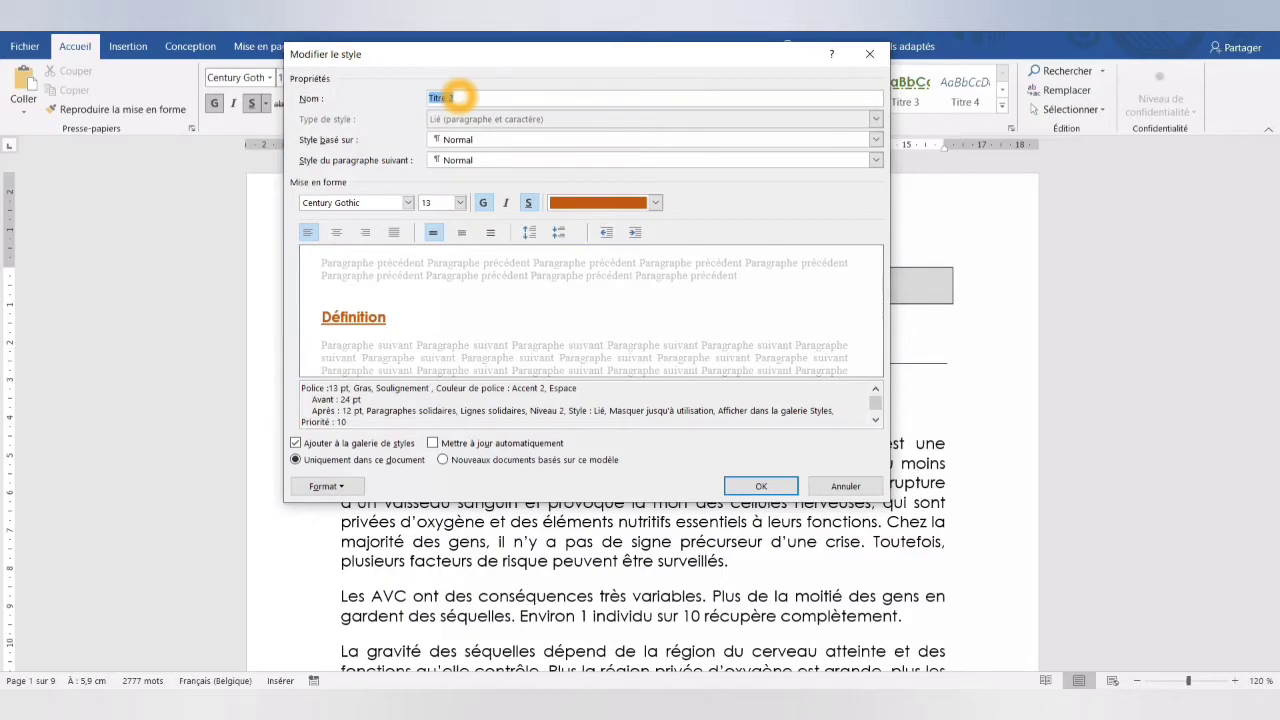
click(822, 487)
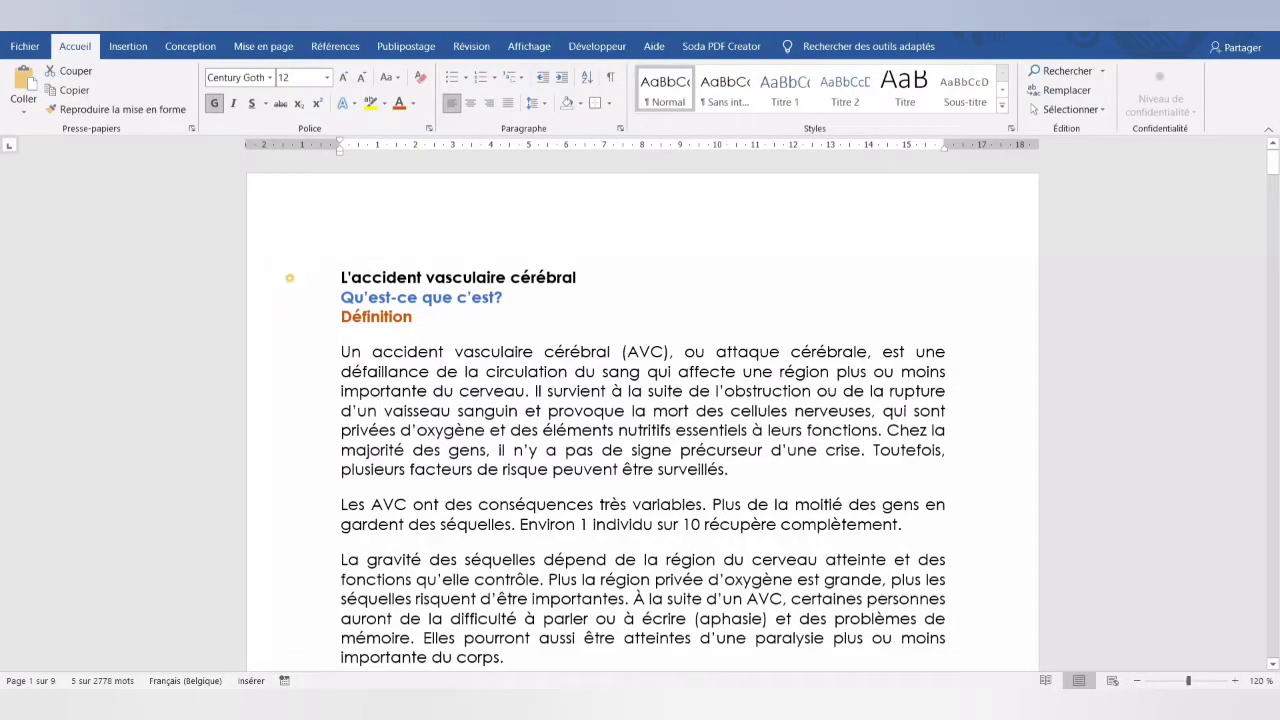
- Apply the Titre style to the opening line "L'accident vasculaire cérébral"
click(289, 278)
click(289, 278)
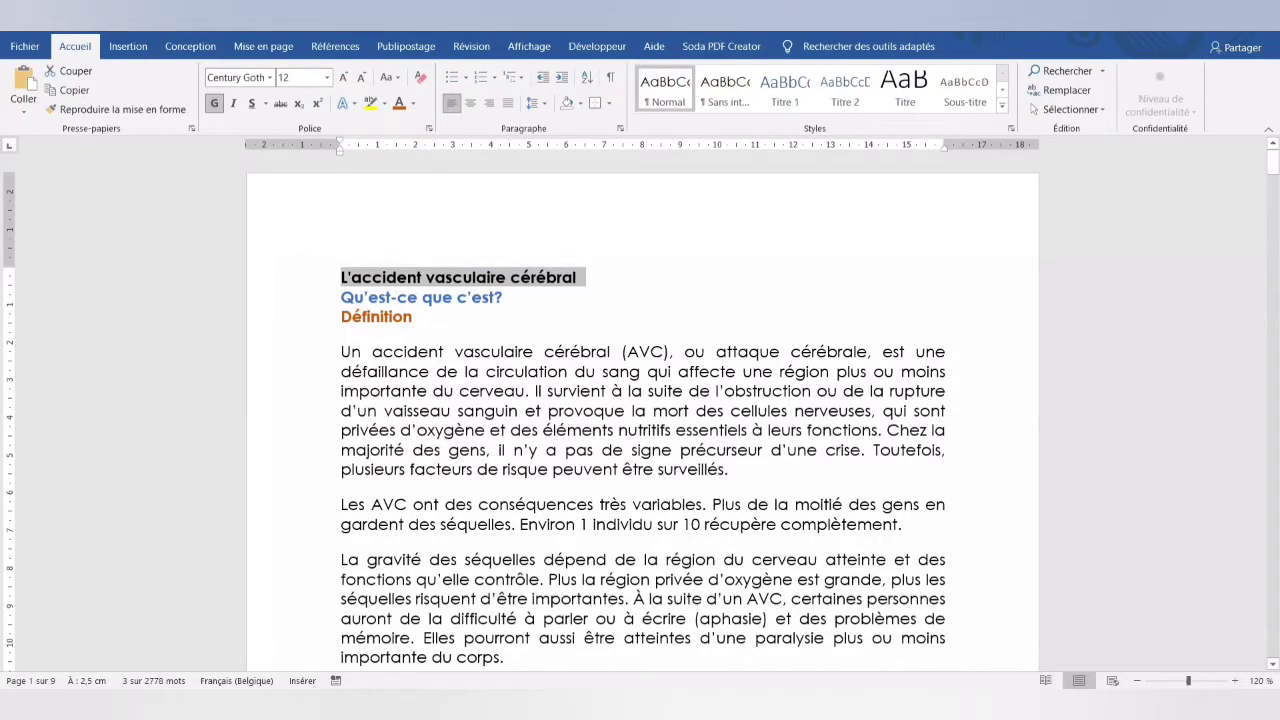
click(1002, 104)
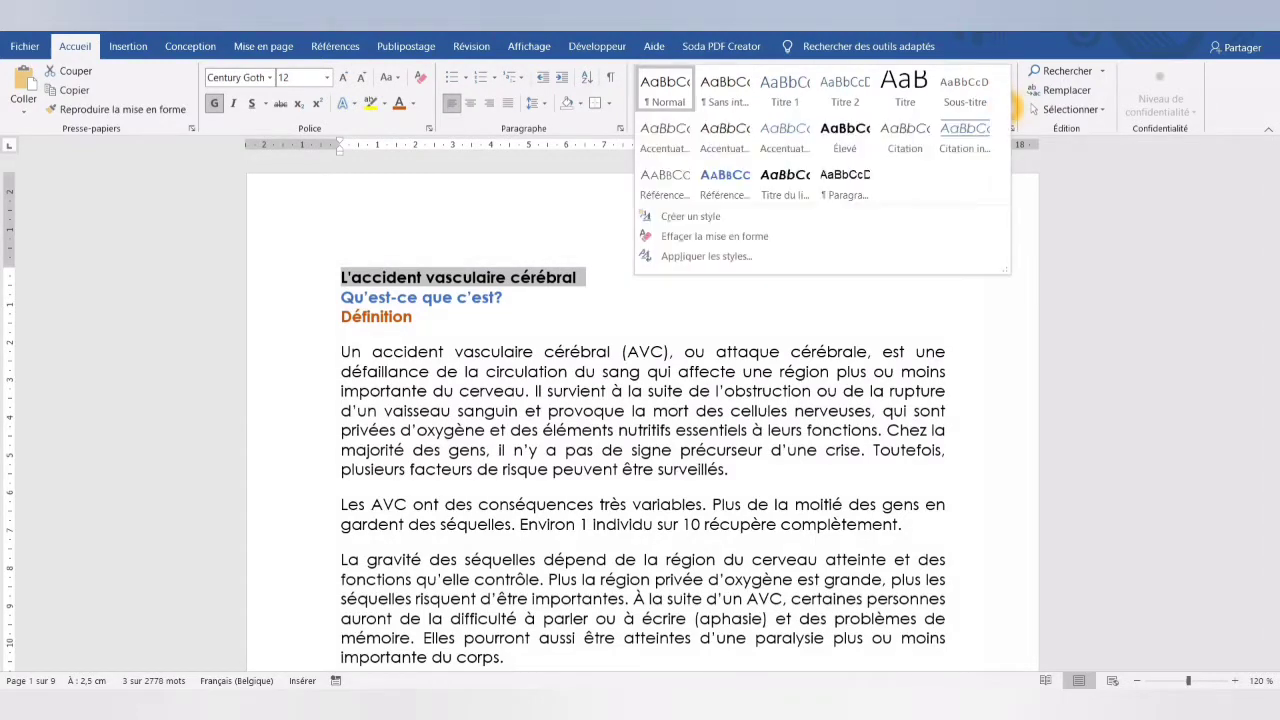
click(904, 88)
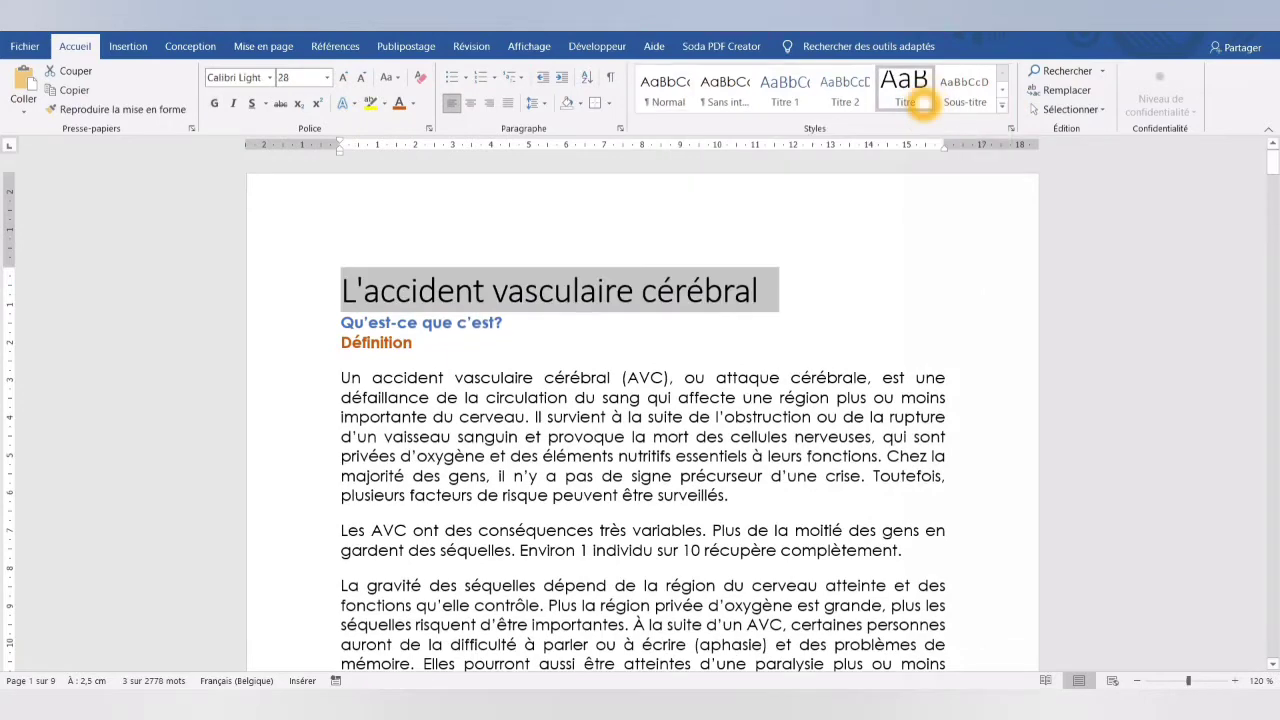
- Format the document title as 18 pt bold in all capitals (Majuscules)
click(326, 77)
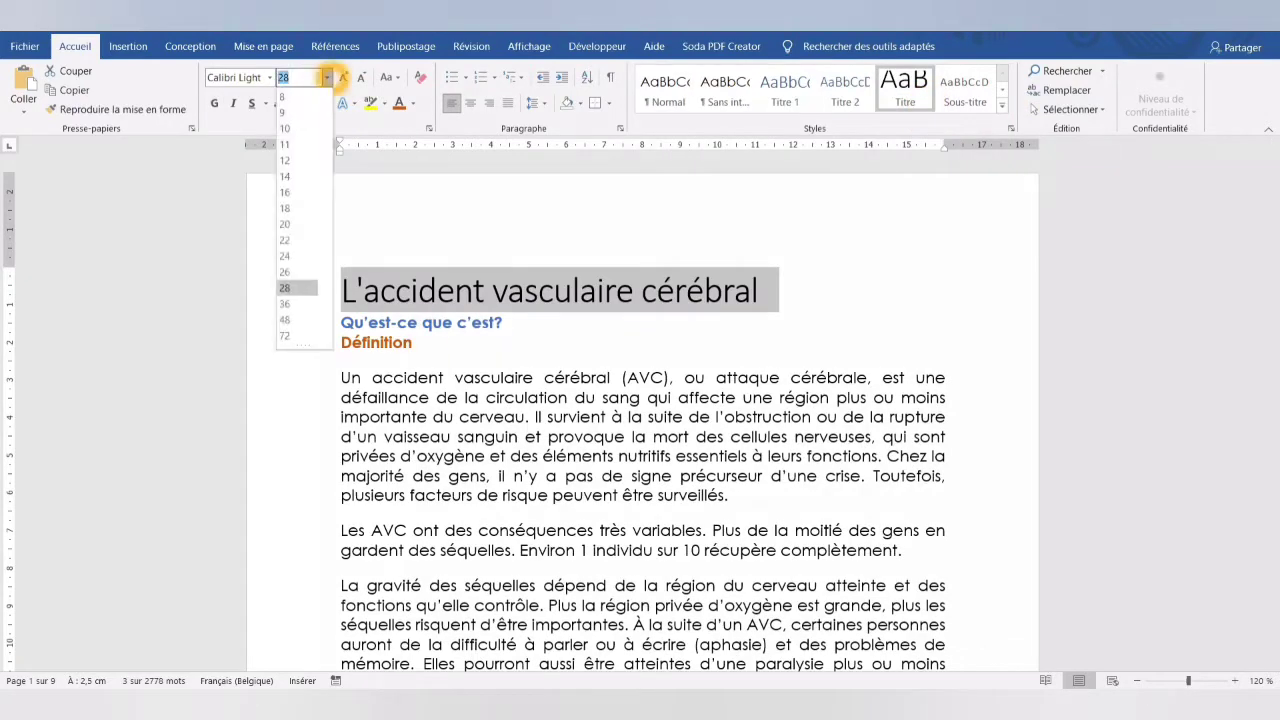
click(285, 208)
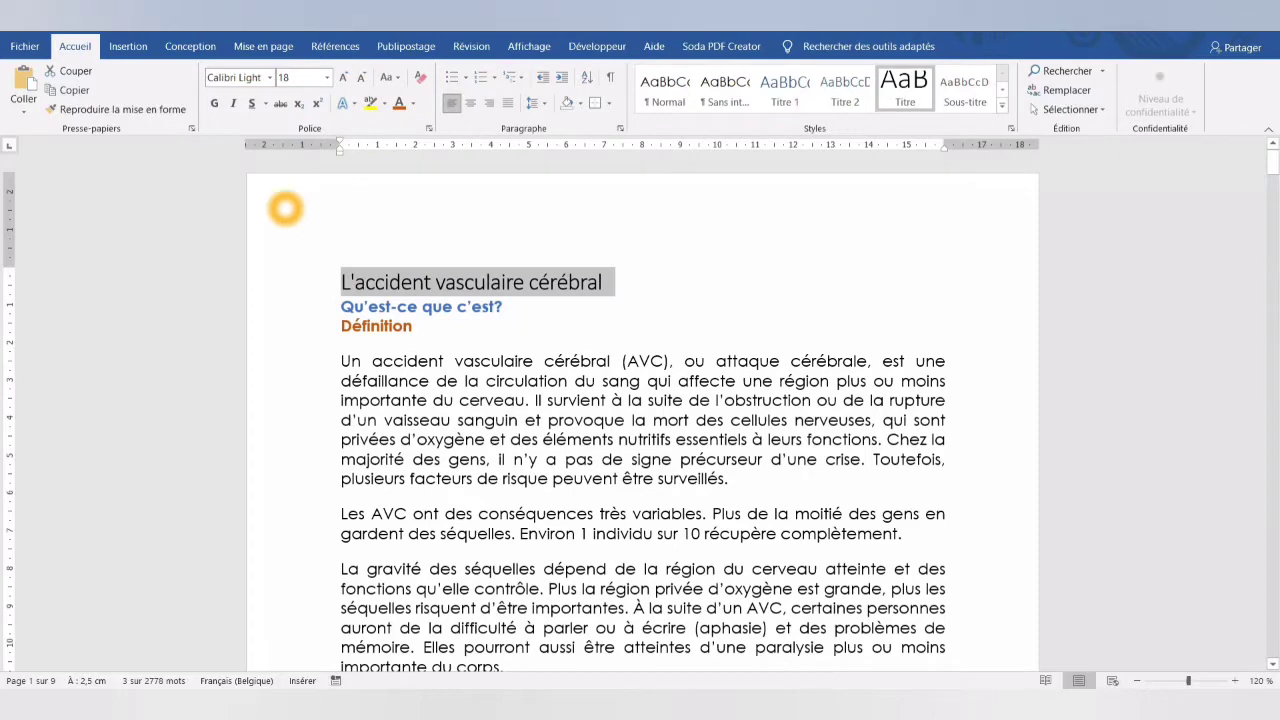
click(215, 104)
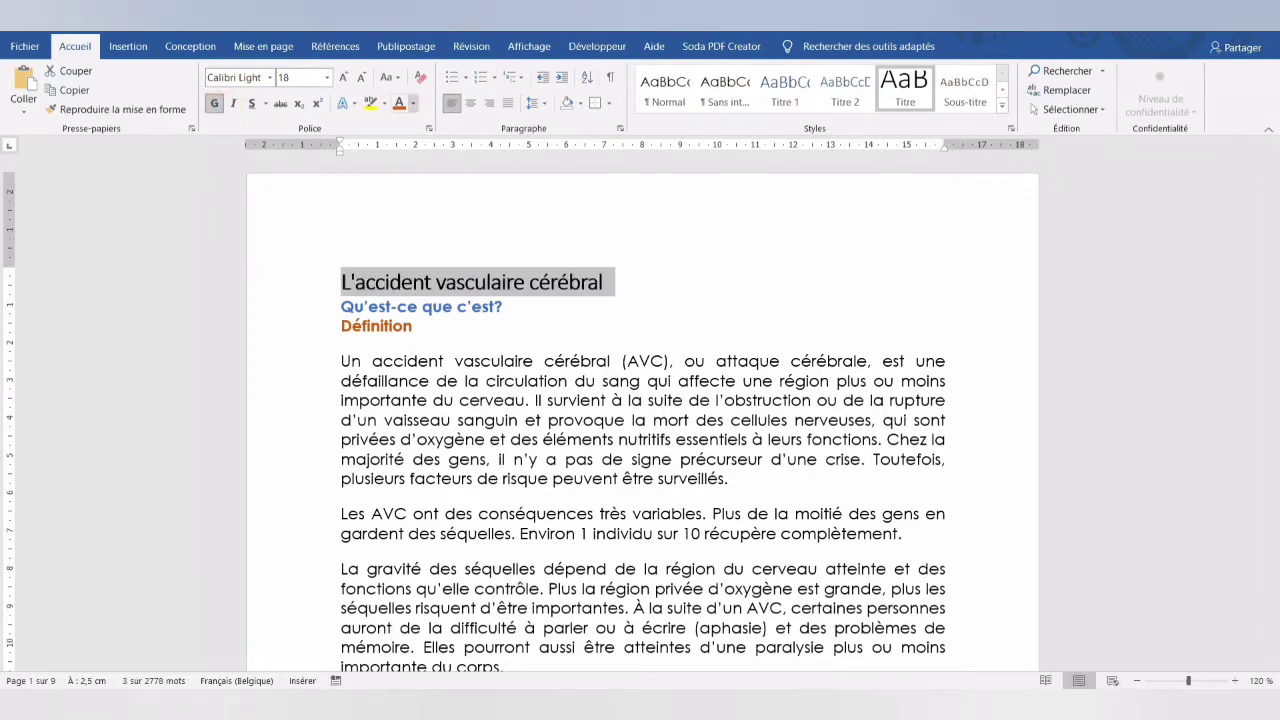
click(427, 128)
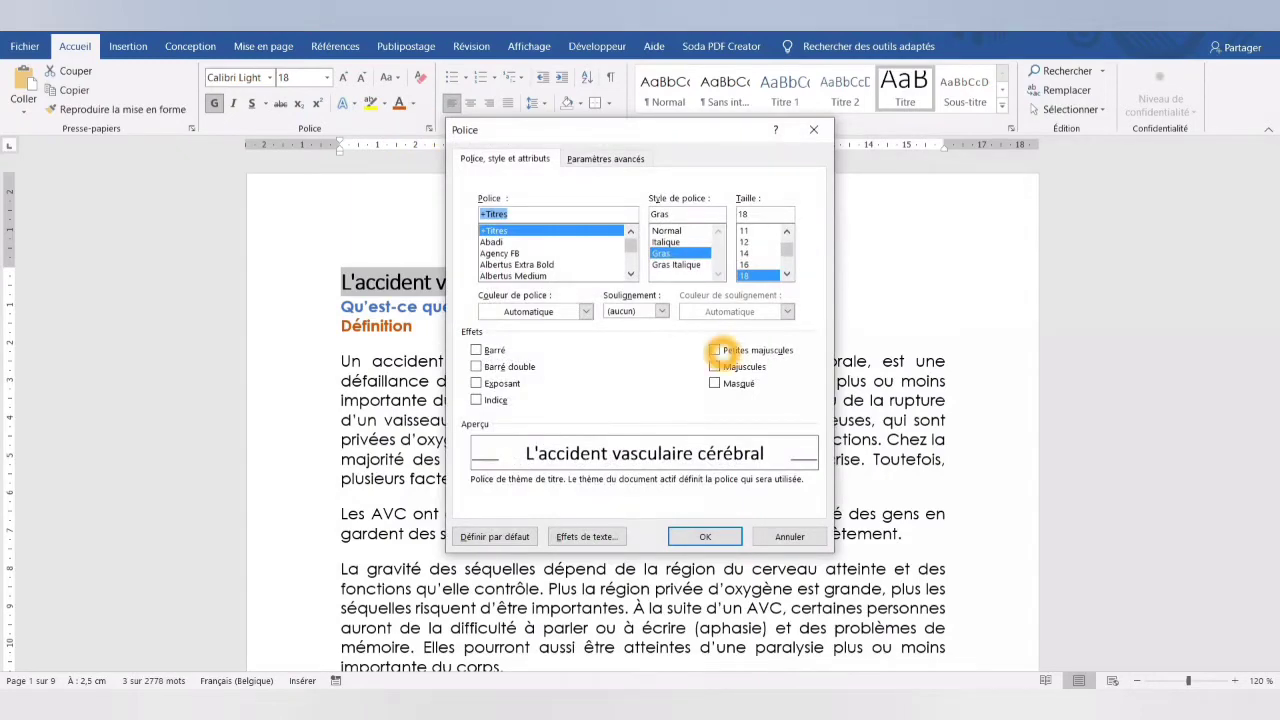
click(715, 366)
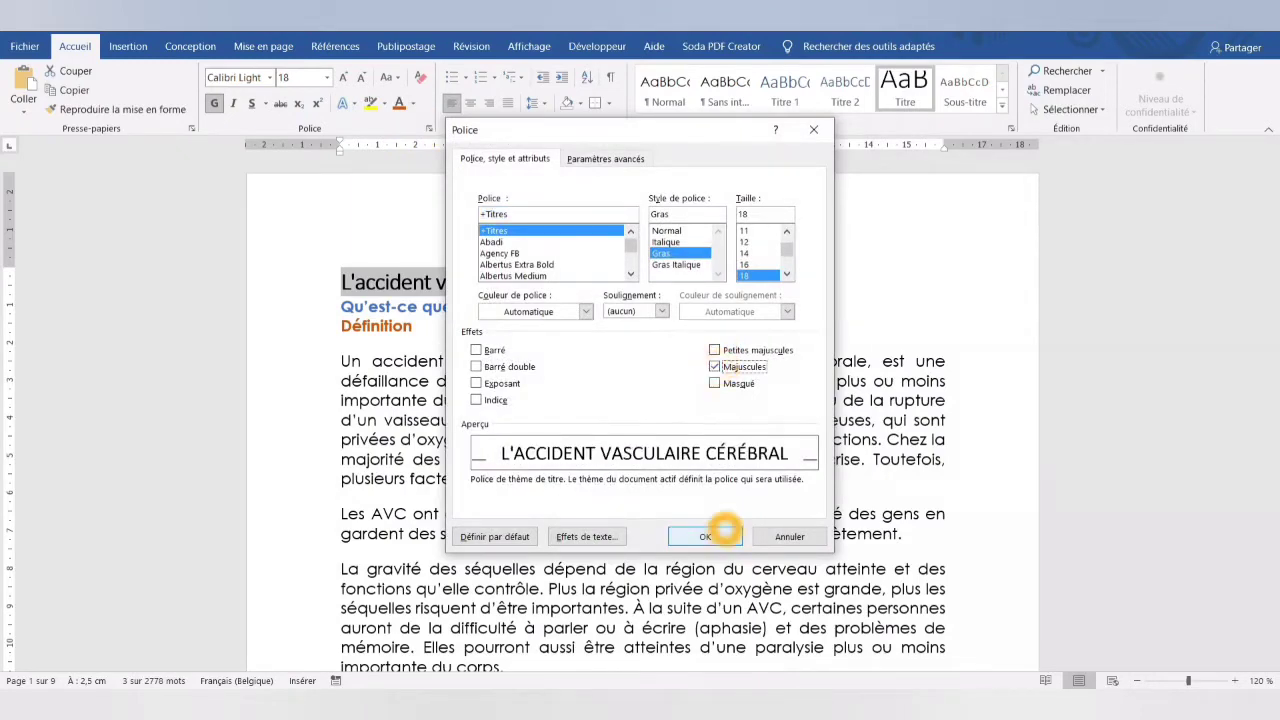
click(722, 532)
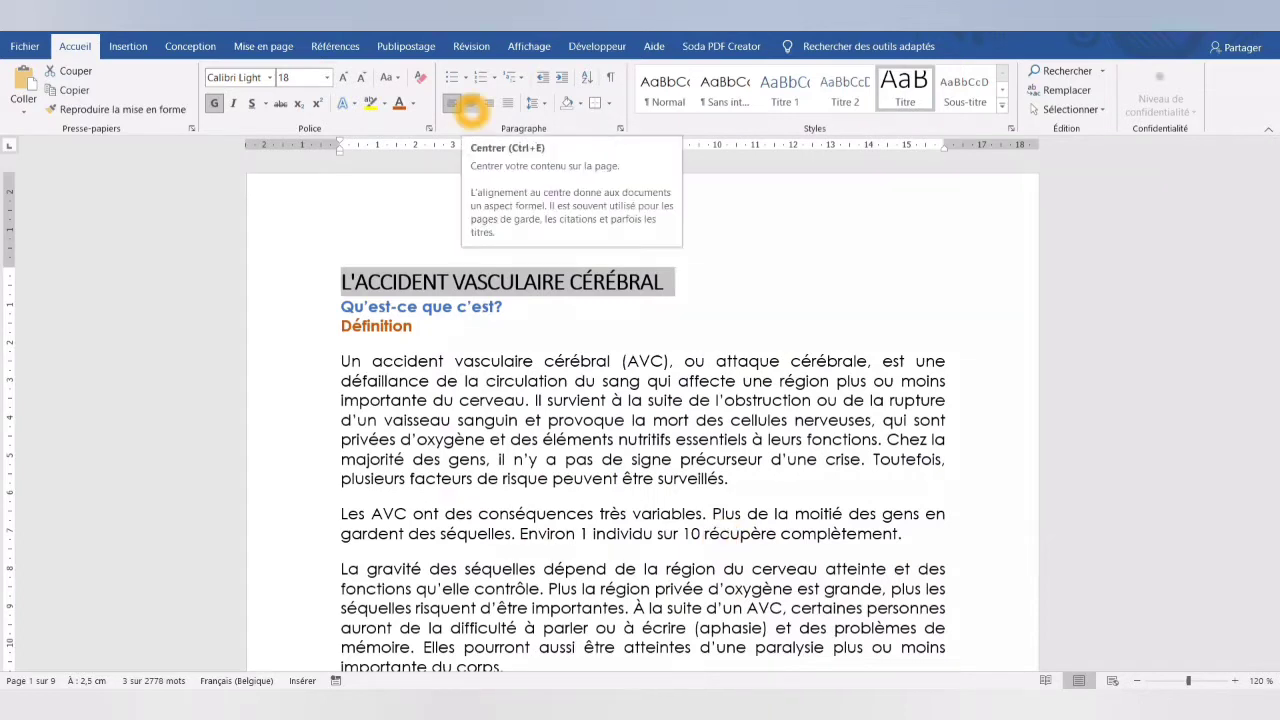
- Center the document title and set its spacing after the paragraph to 24 pt
click(470, 104)
click(263, 46)
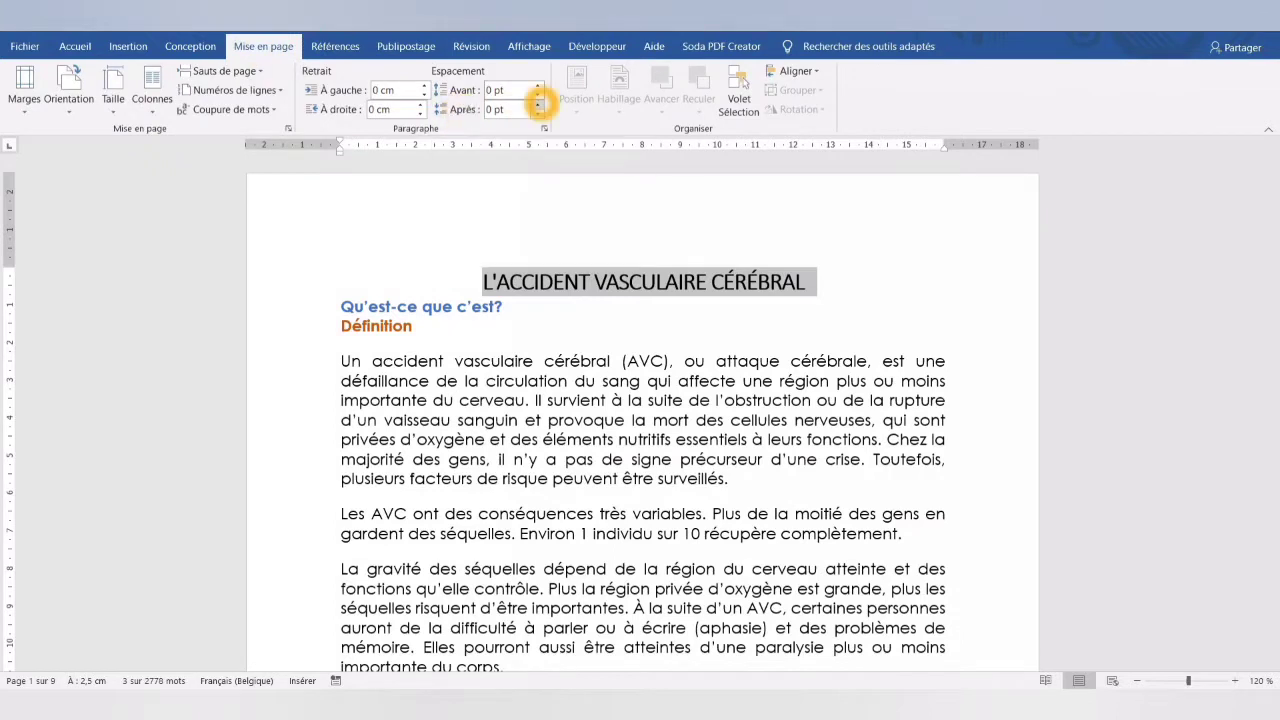
click(537, 104)
click(537, 104)
click(537, 104)
click(537, 104)
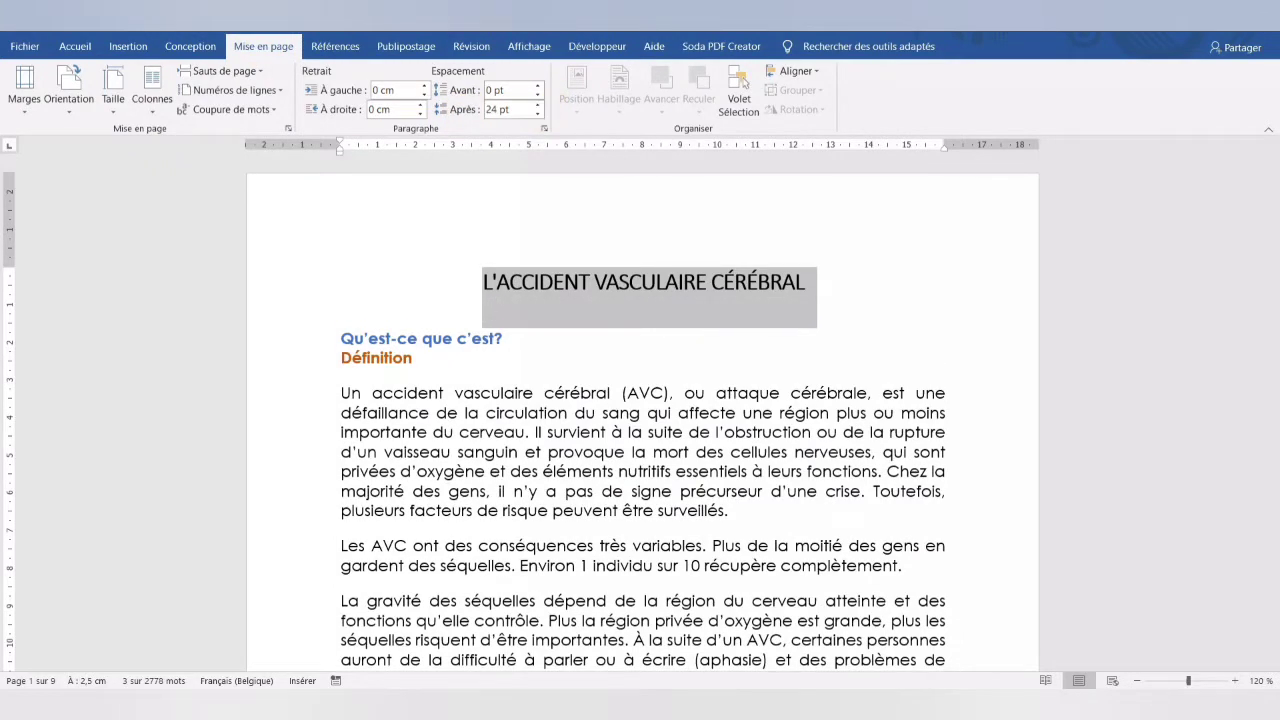
- Frame the title with outside borders and shade it in Blanc, Arrière-plan 1, plus sombre 15 %
click(75, 46)
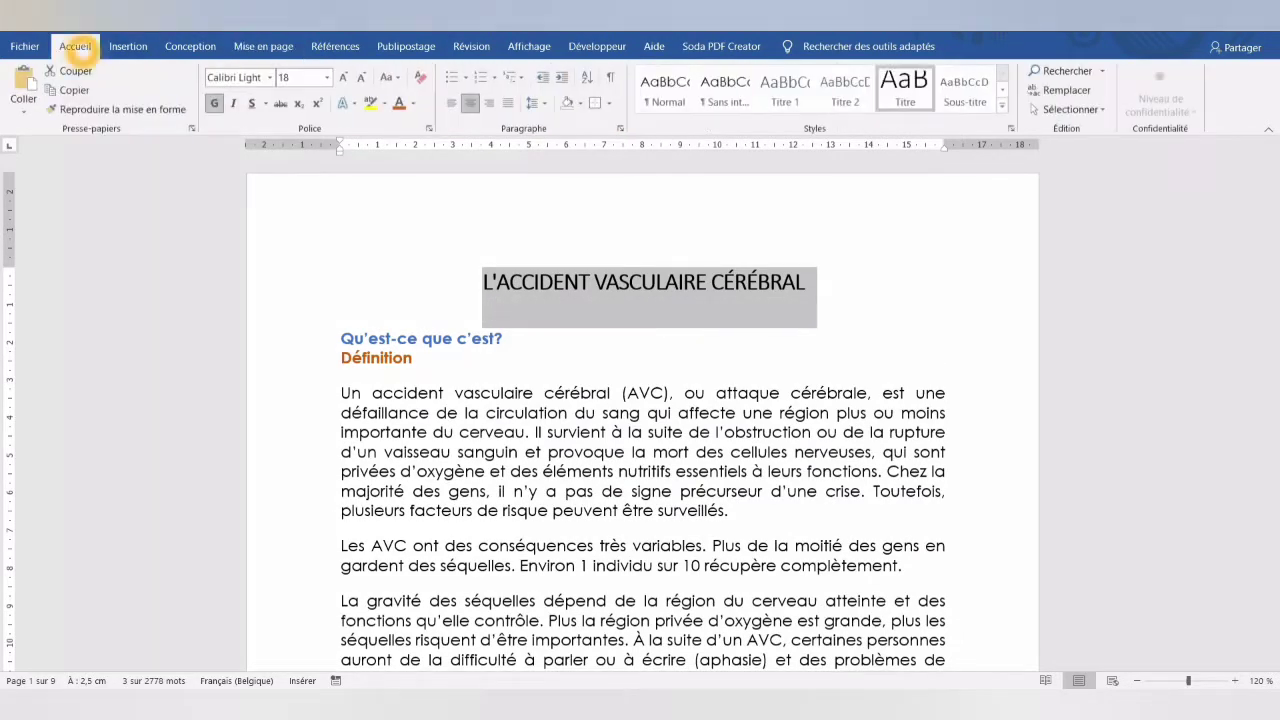
click(607, 104)
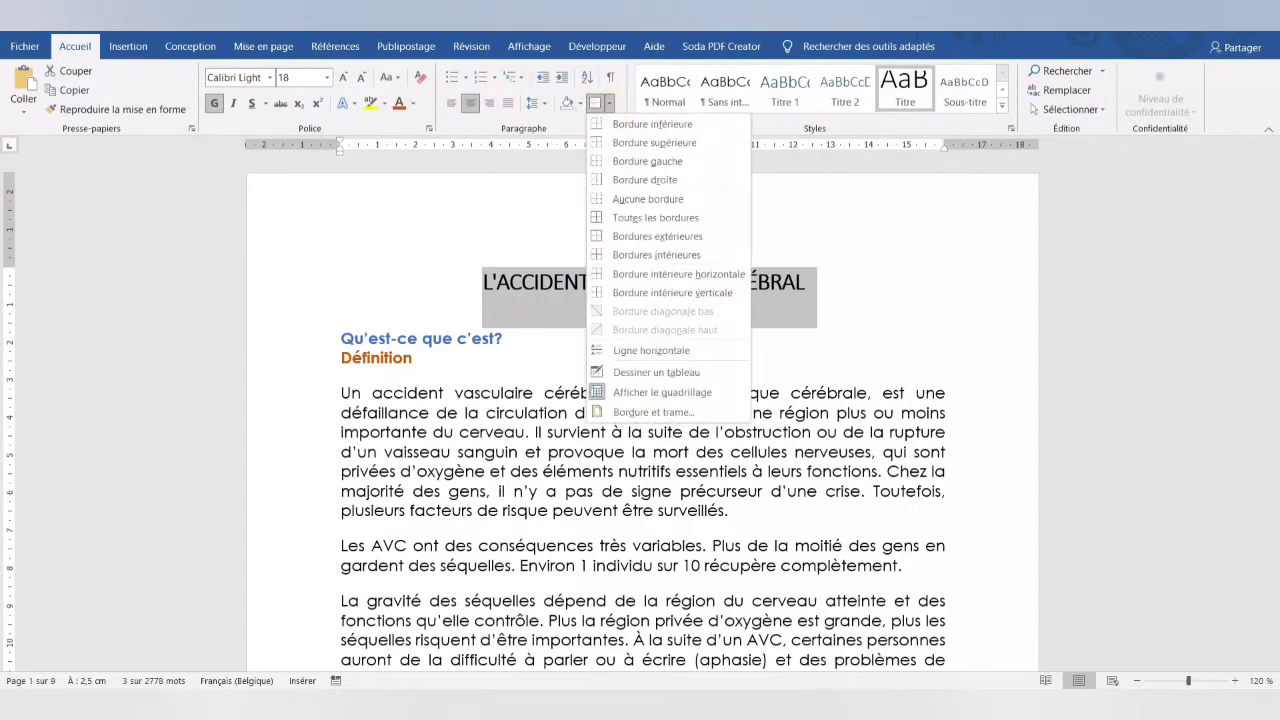
click(620, 236)
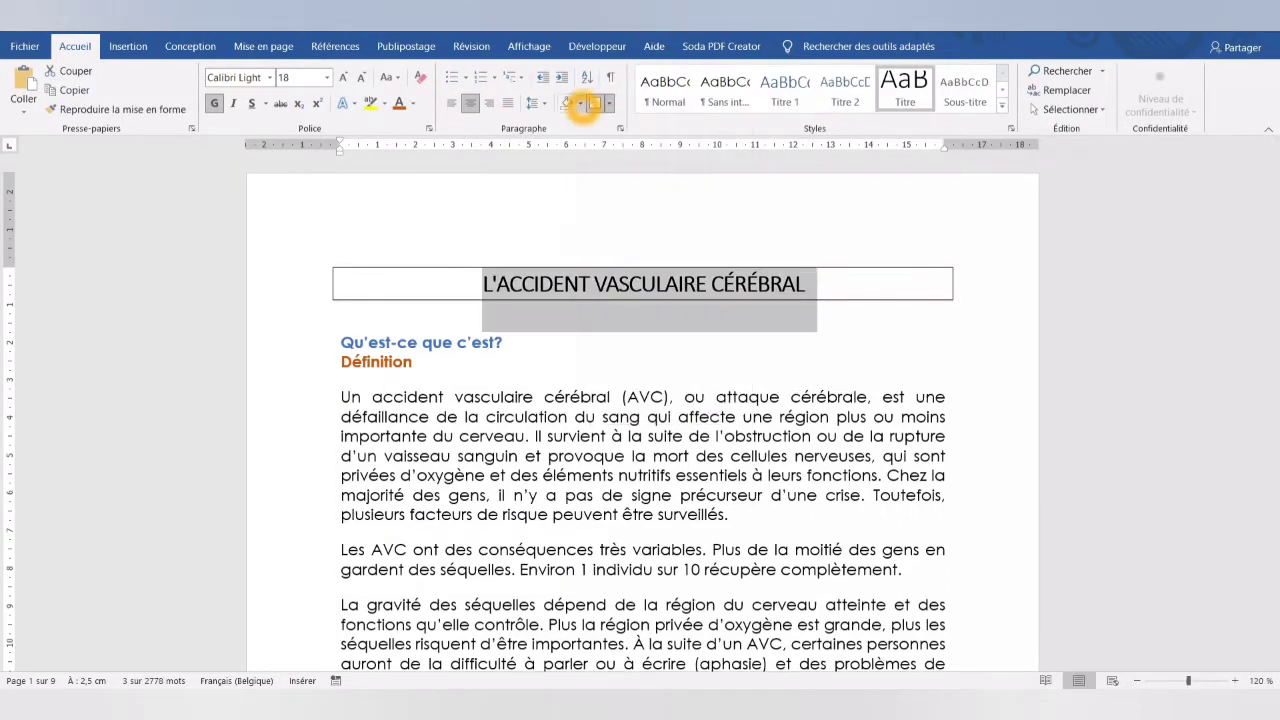
click(580, 103)
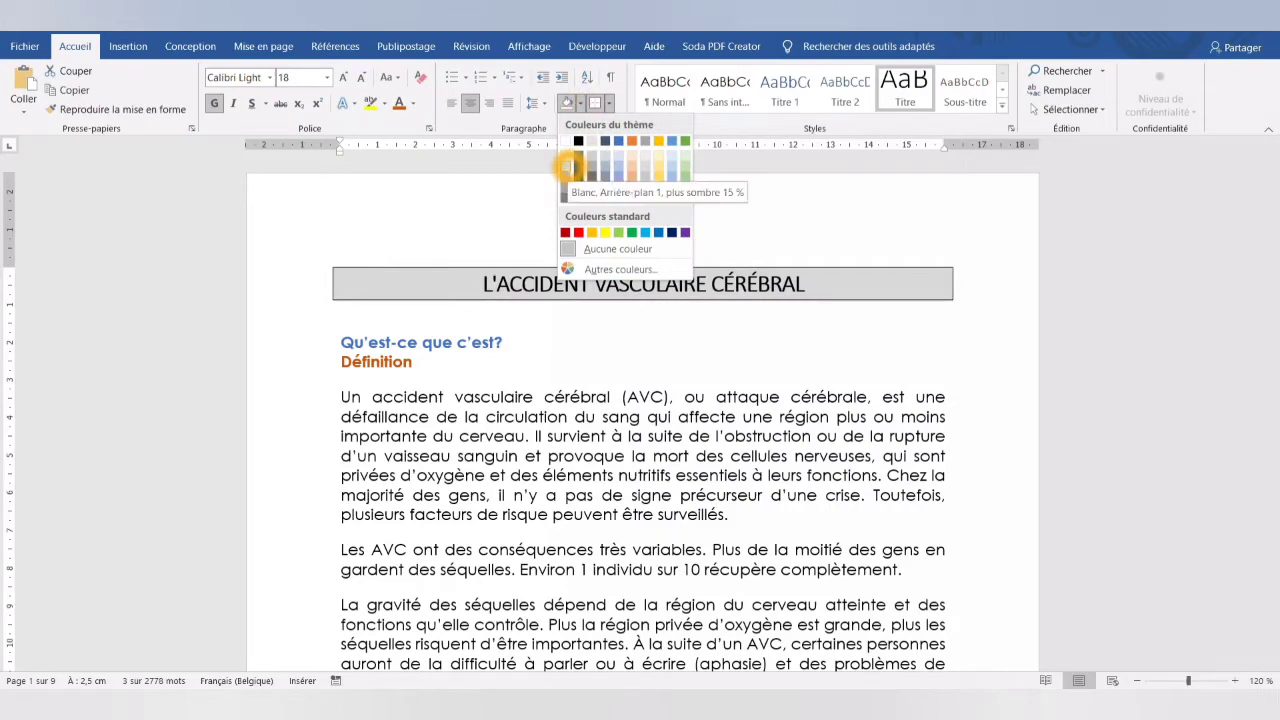
click(564, 163)
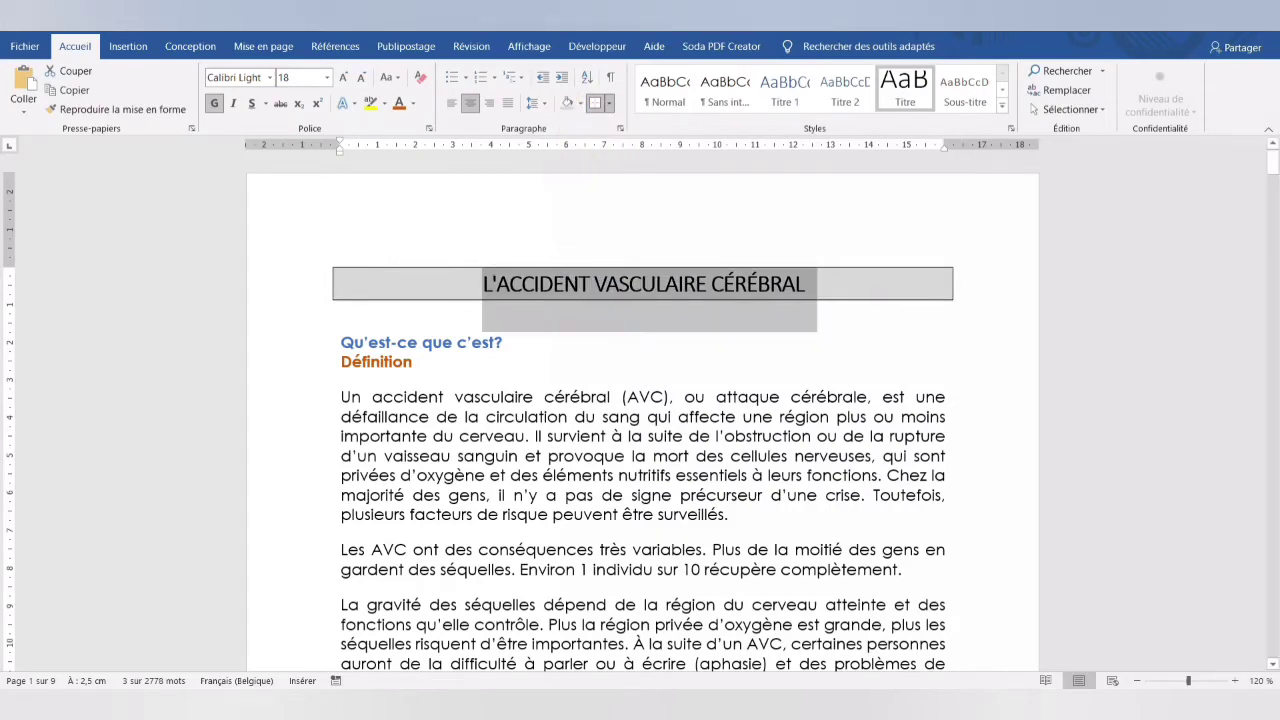
- Update the Titre style to match the formatted document title
right_click(893, 92)
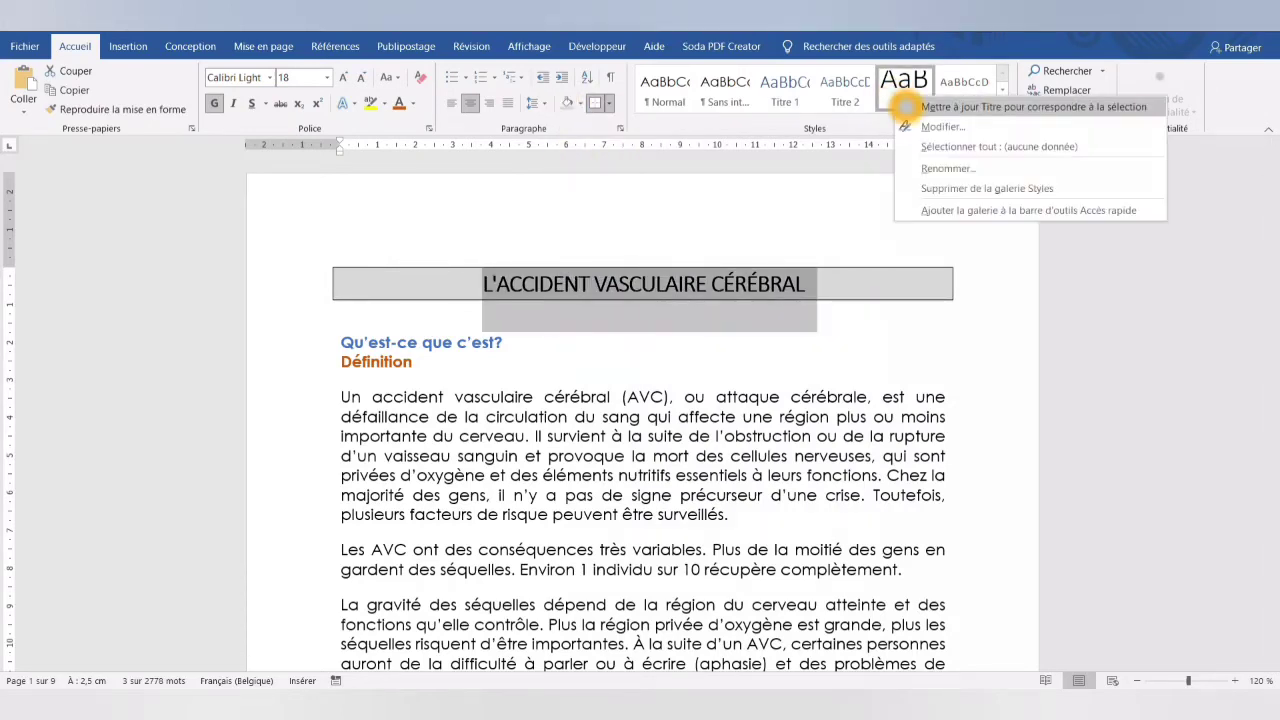
click(906, 106)
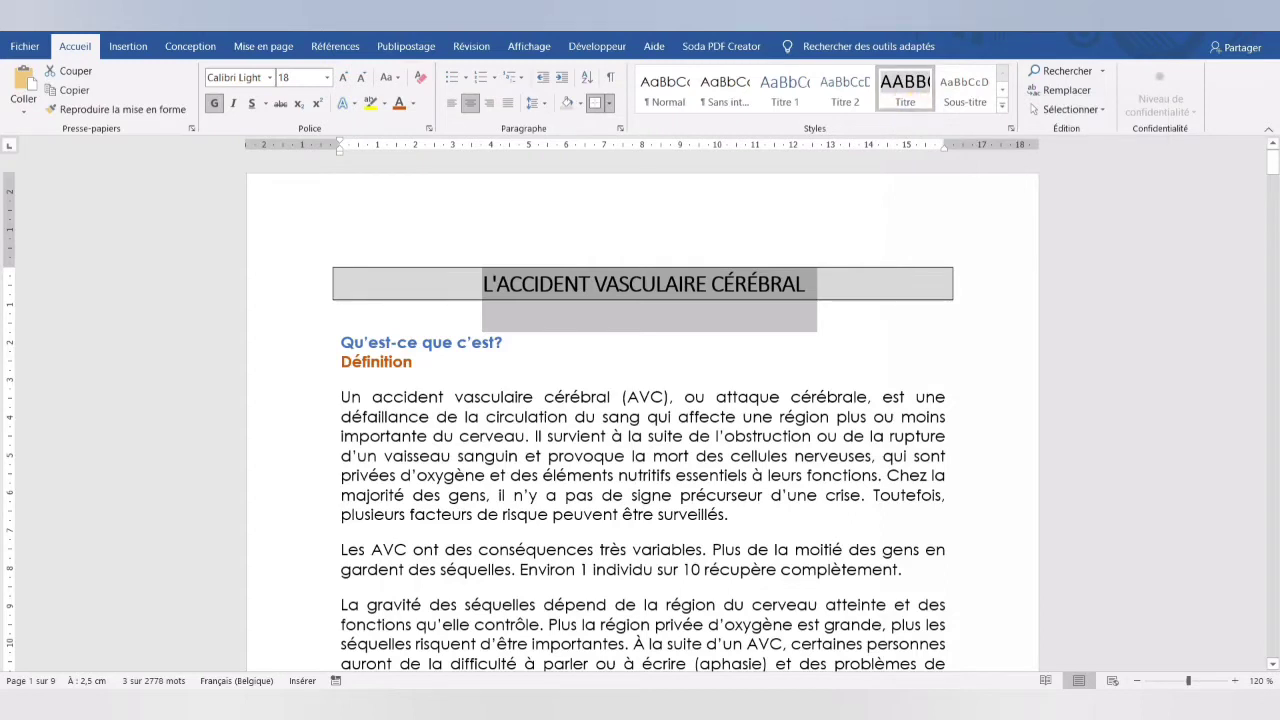
- Apply the Titre 1 style to the heading "Qu'est-ce que c'est?"
click(297, 342)
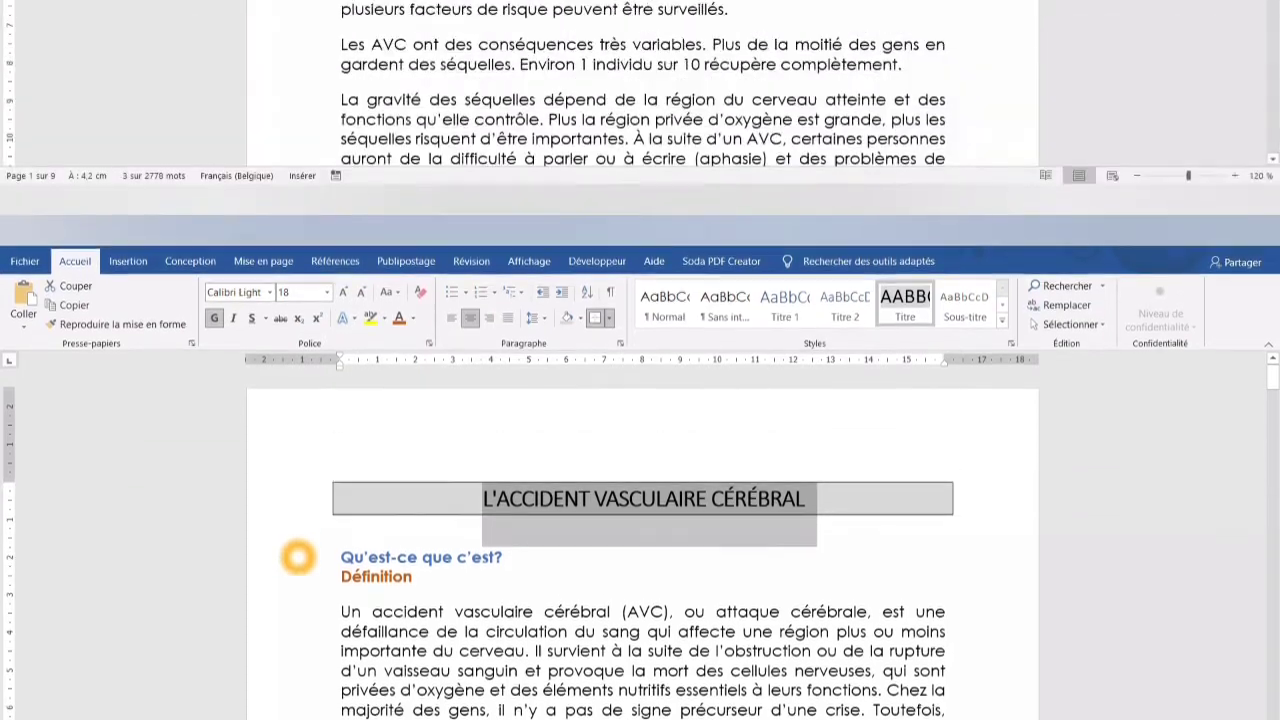
click(297, 342)
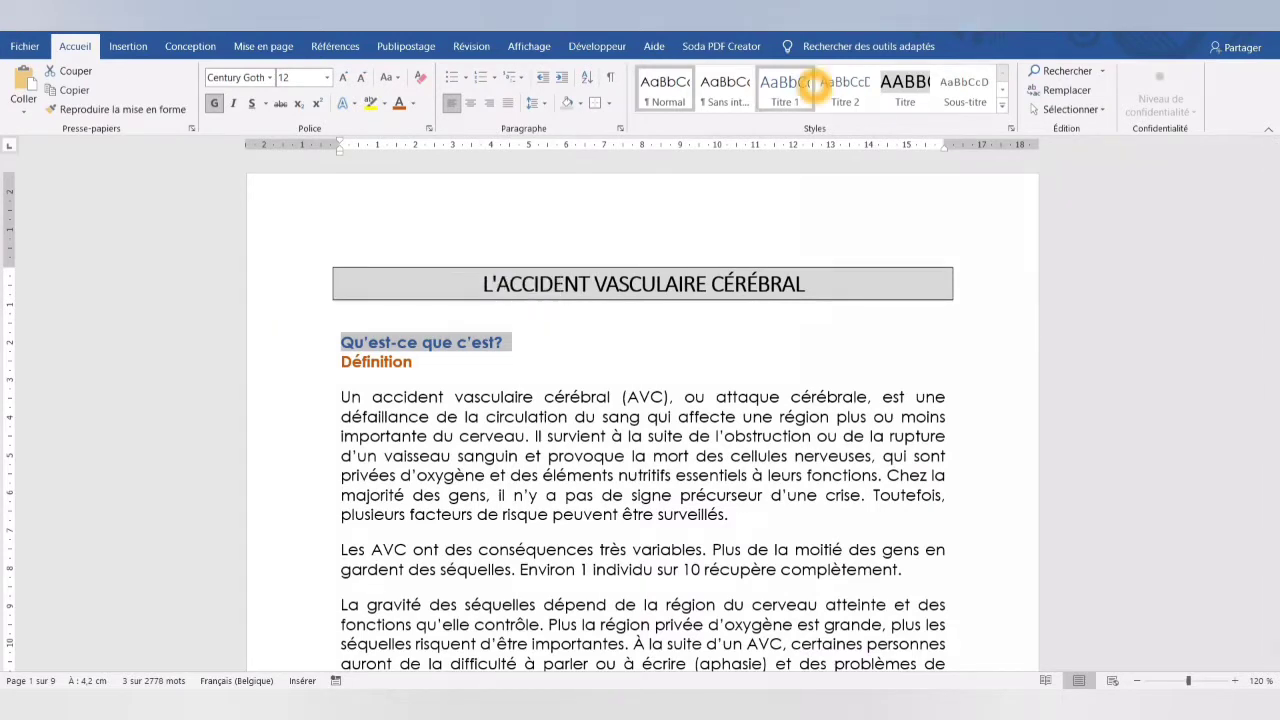
click(812, 84)
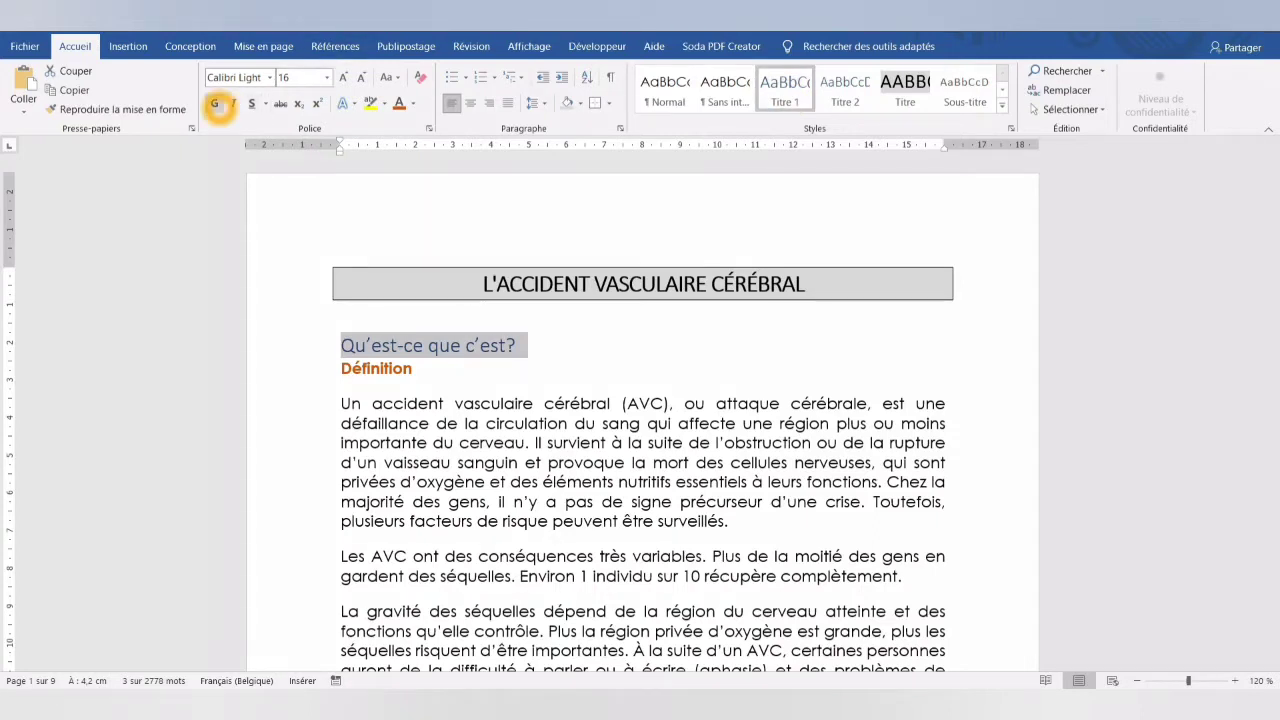
- Format the "Qu'est-ce que c'est?" heading as bold small caps (Petites majuscules) in Bleu, Accentuation1, plus sombre 50 %
click(215, 104)
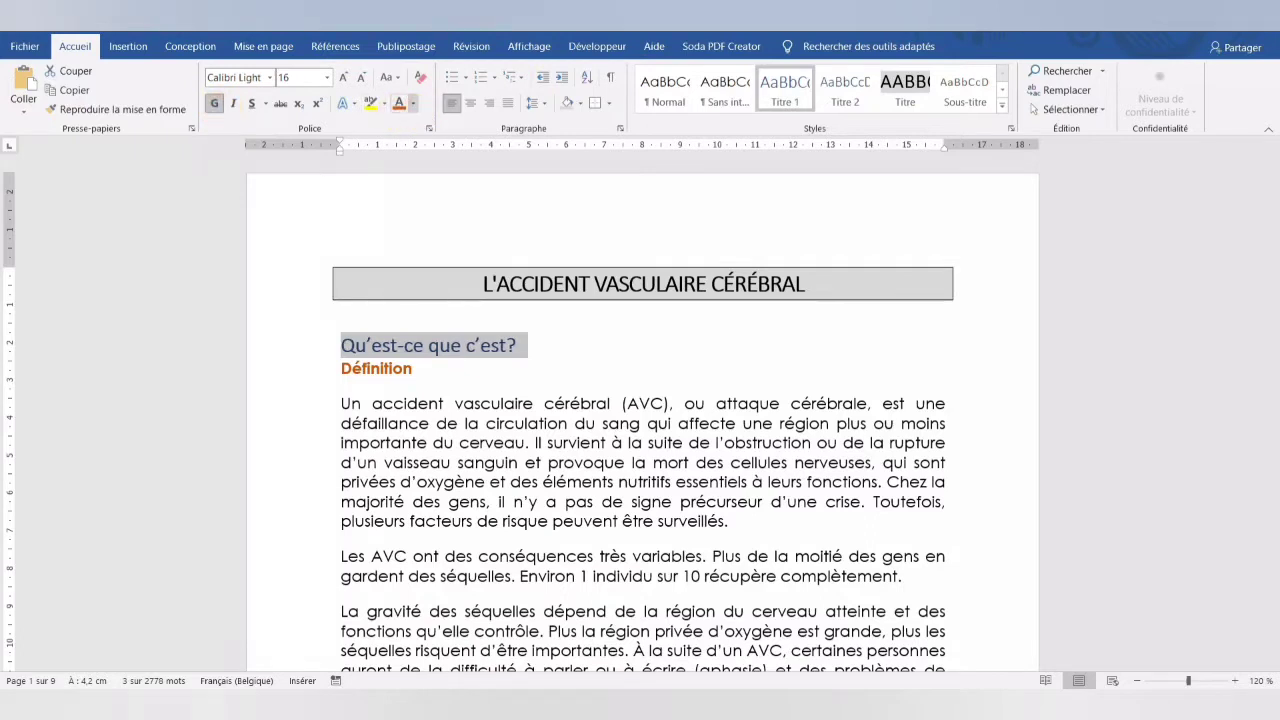
click(412, 104)
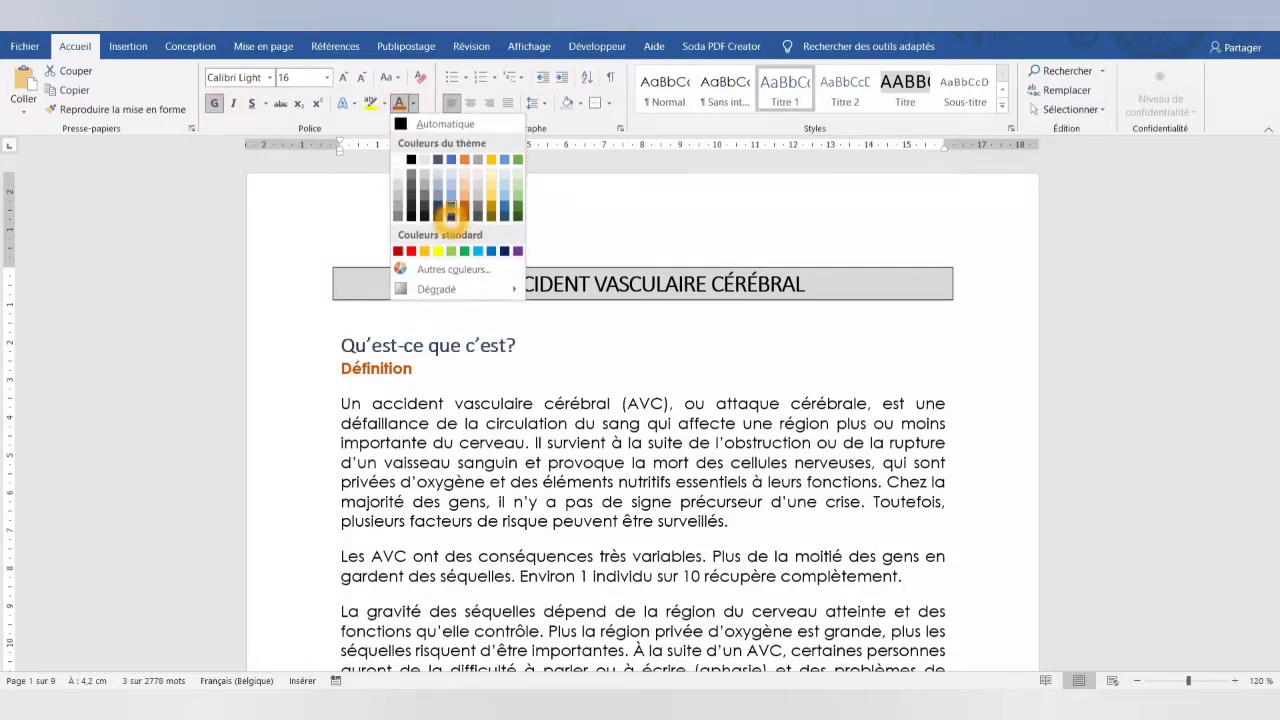
click(450, 215)
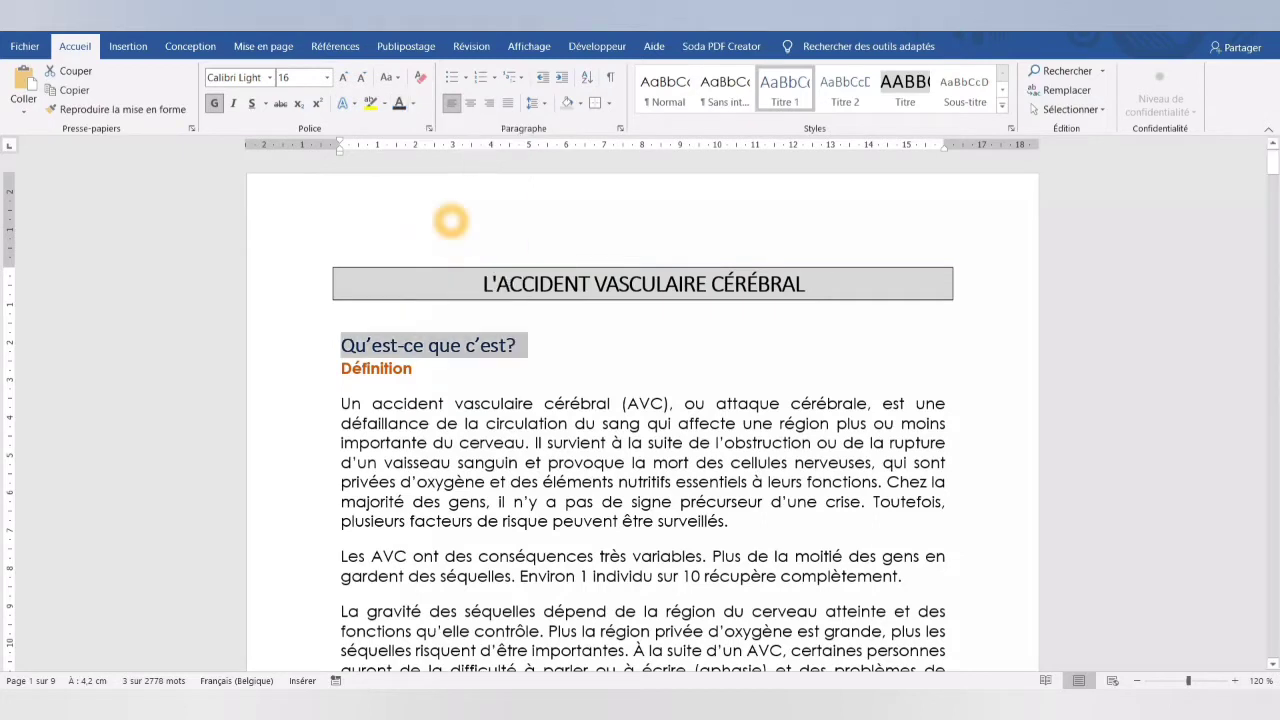
click(429, 128)
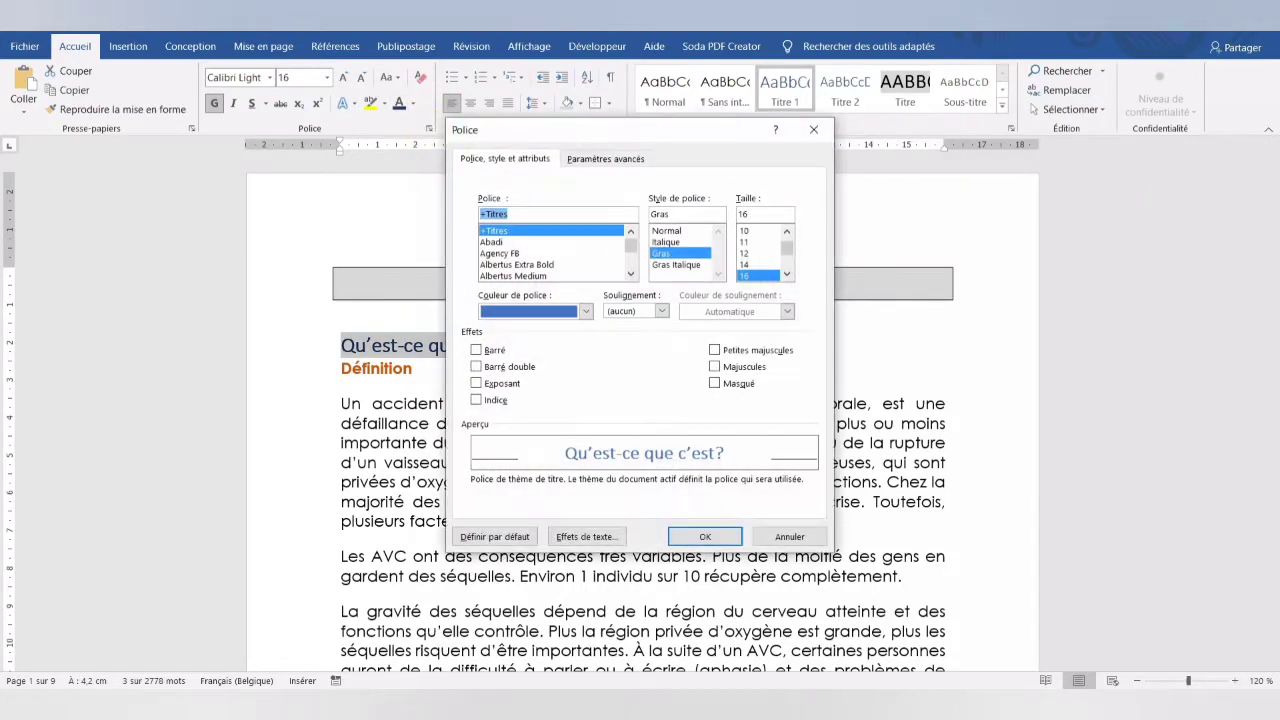
click(714, 349)
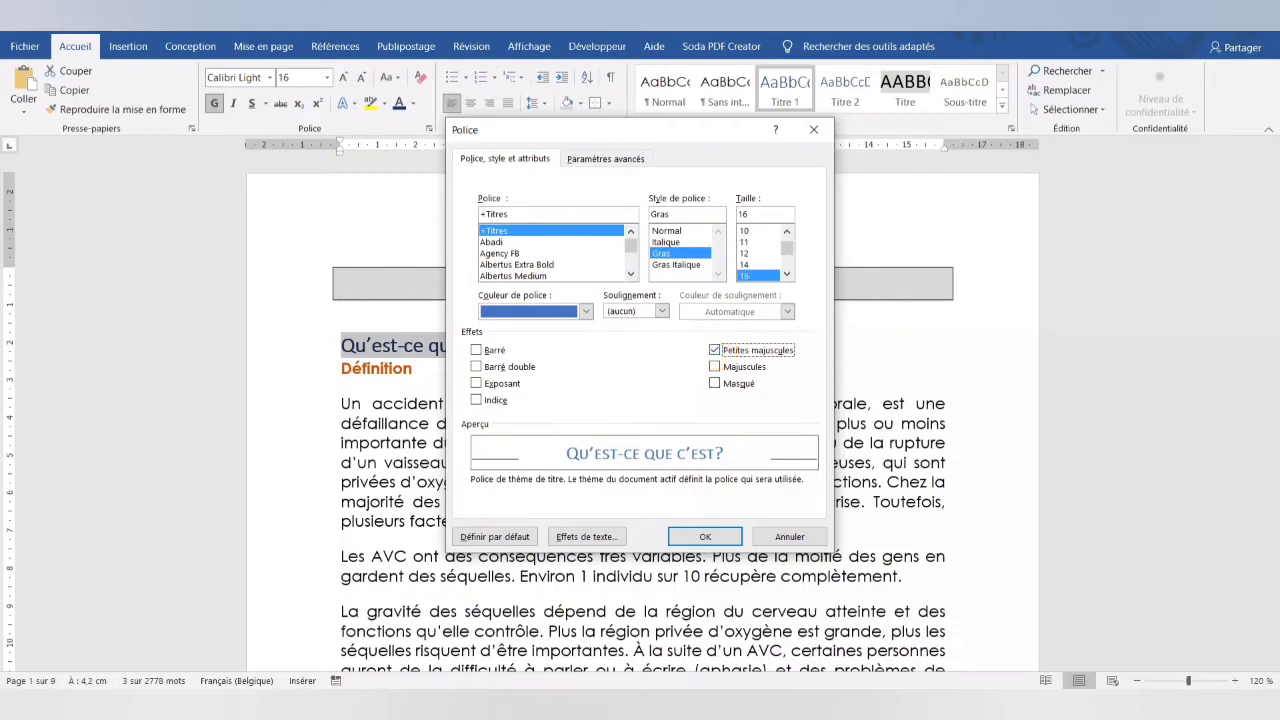
click(705, 536)
- Add a bottom paragraph border in Bleu, Accentuation1, plus sombre 50 % to the "Qu'est-ce que c'est?" heading
click(607, 103)
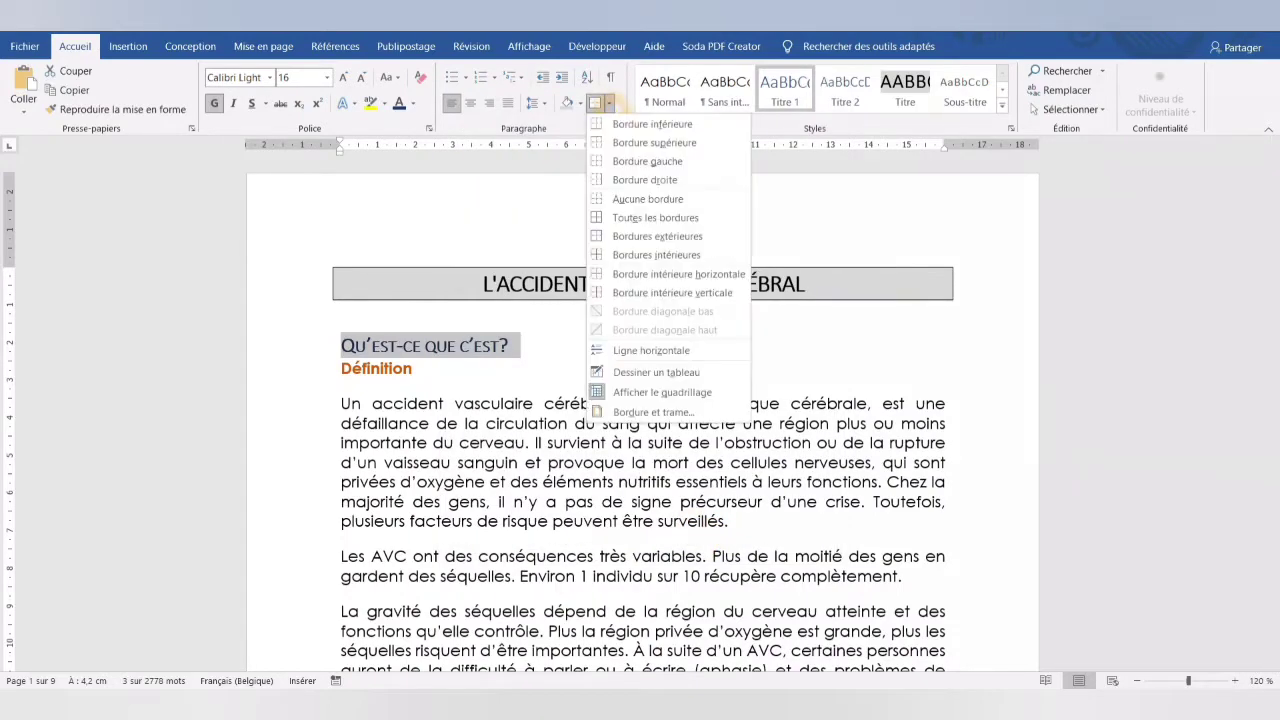
click(650, 410)
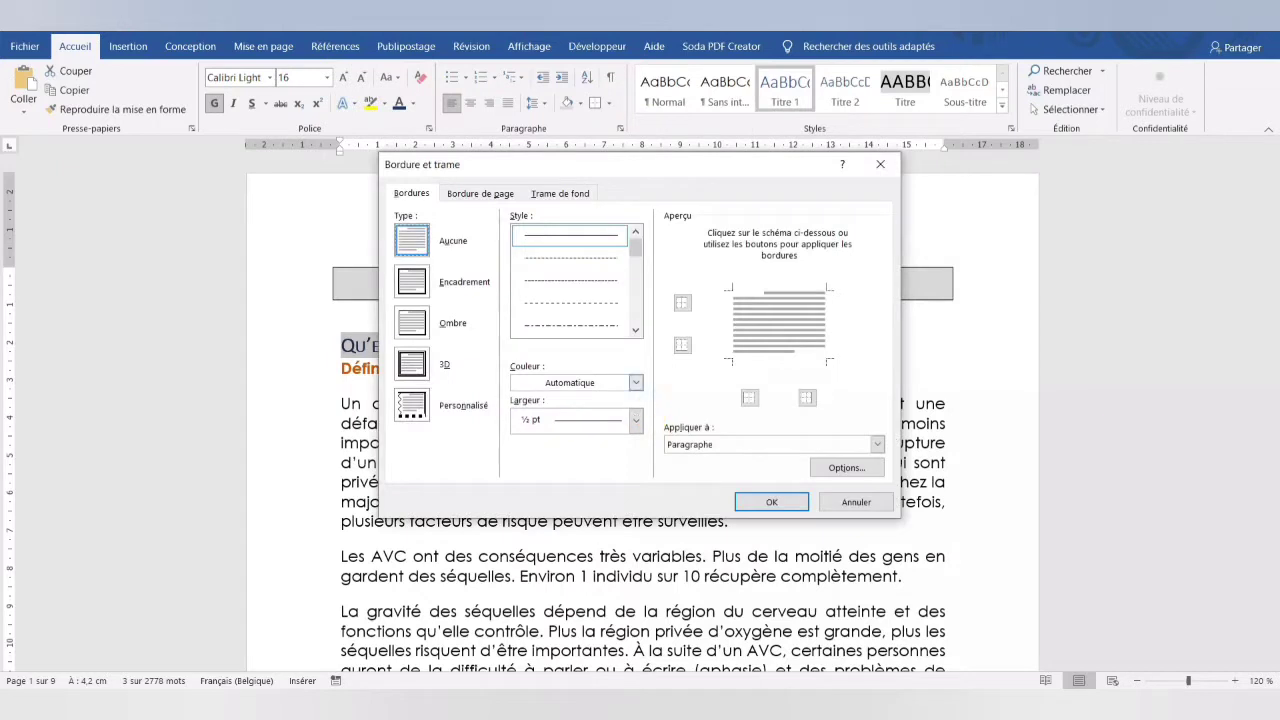
click(635, 382)
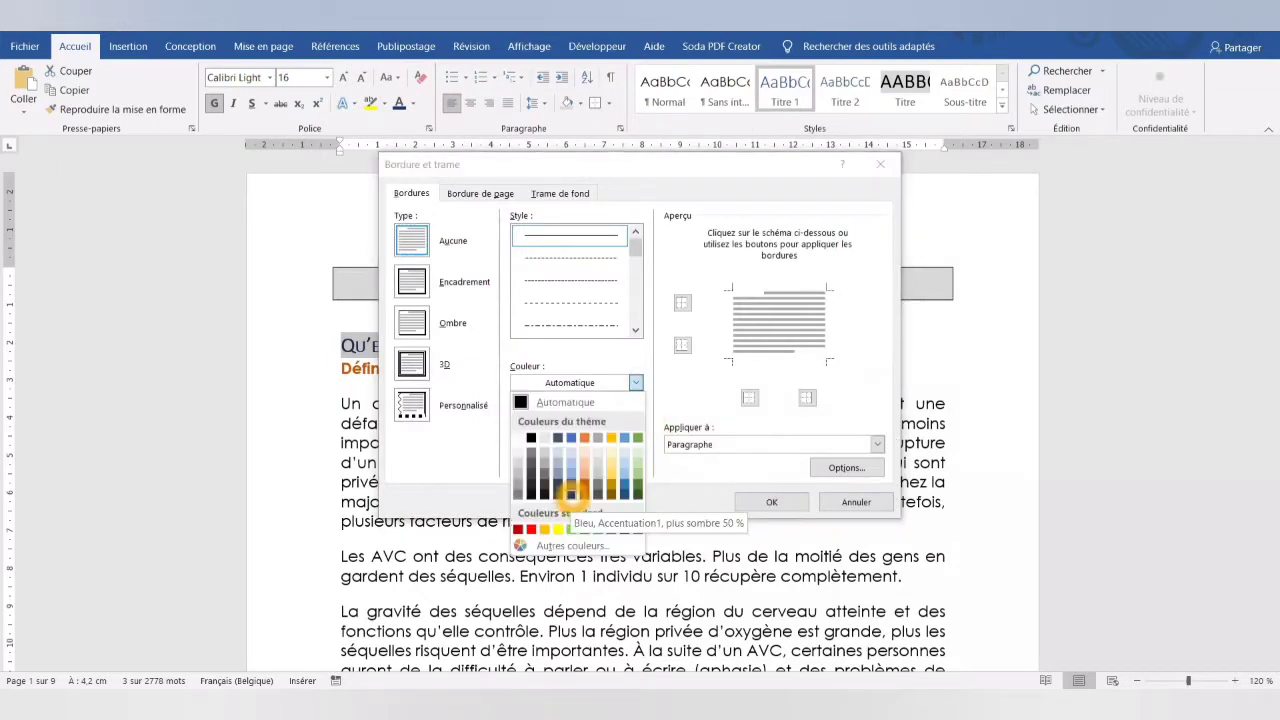
click(570, 494)
click(750, 358)
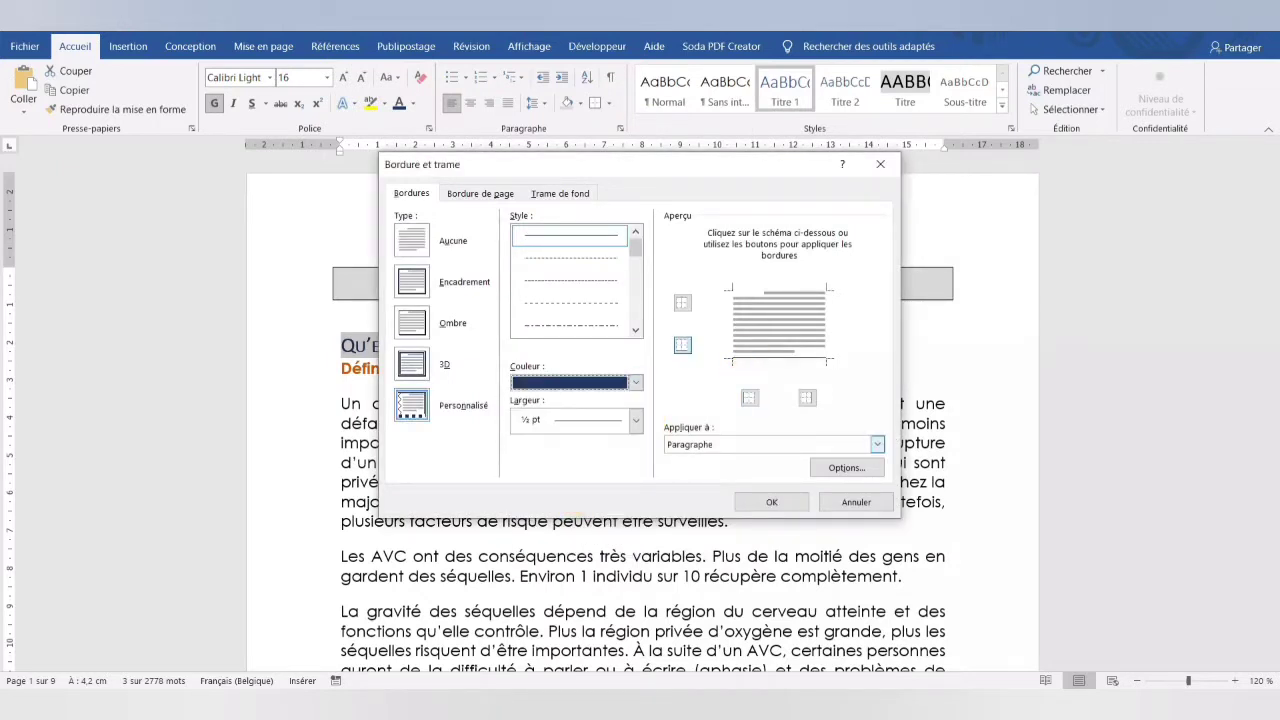
click(771, 502)
- Set the "Qu'est-ce que c'est?" heading's paragraph spacing to 24 pt before and 12 pt after
click(263, 46)
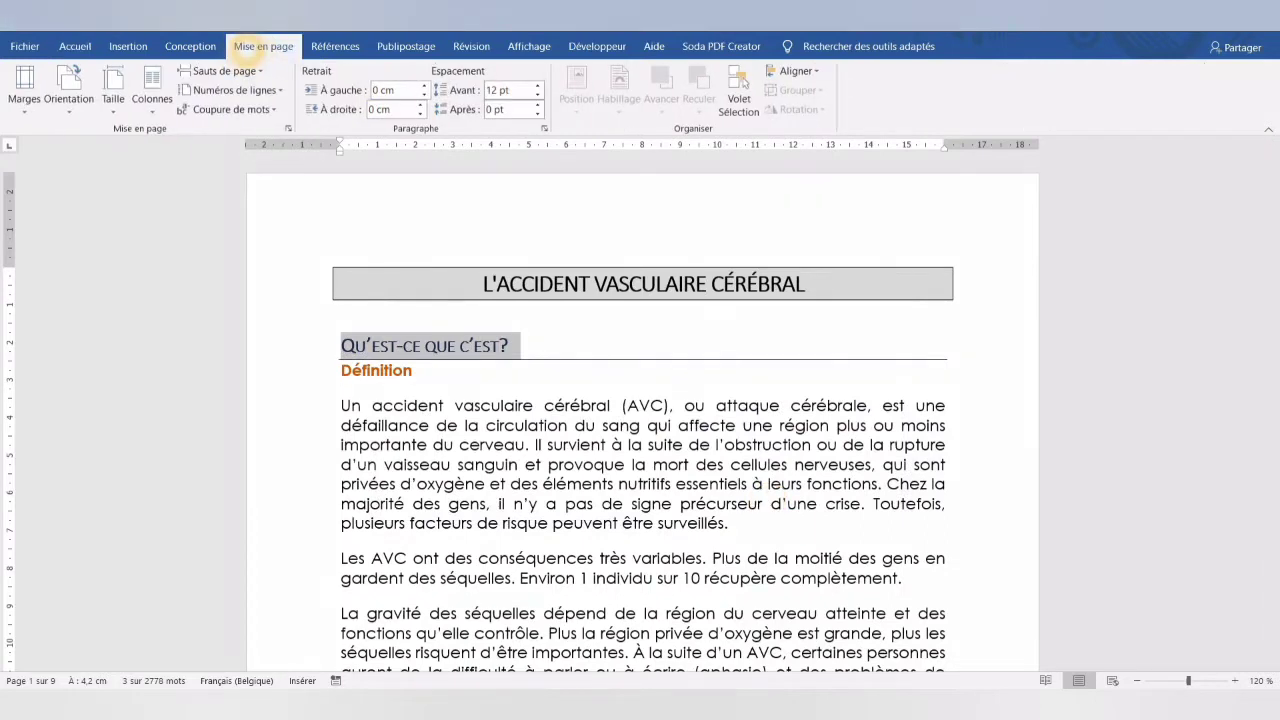
click(538, 85)
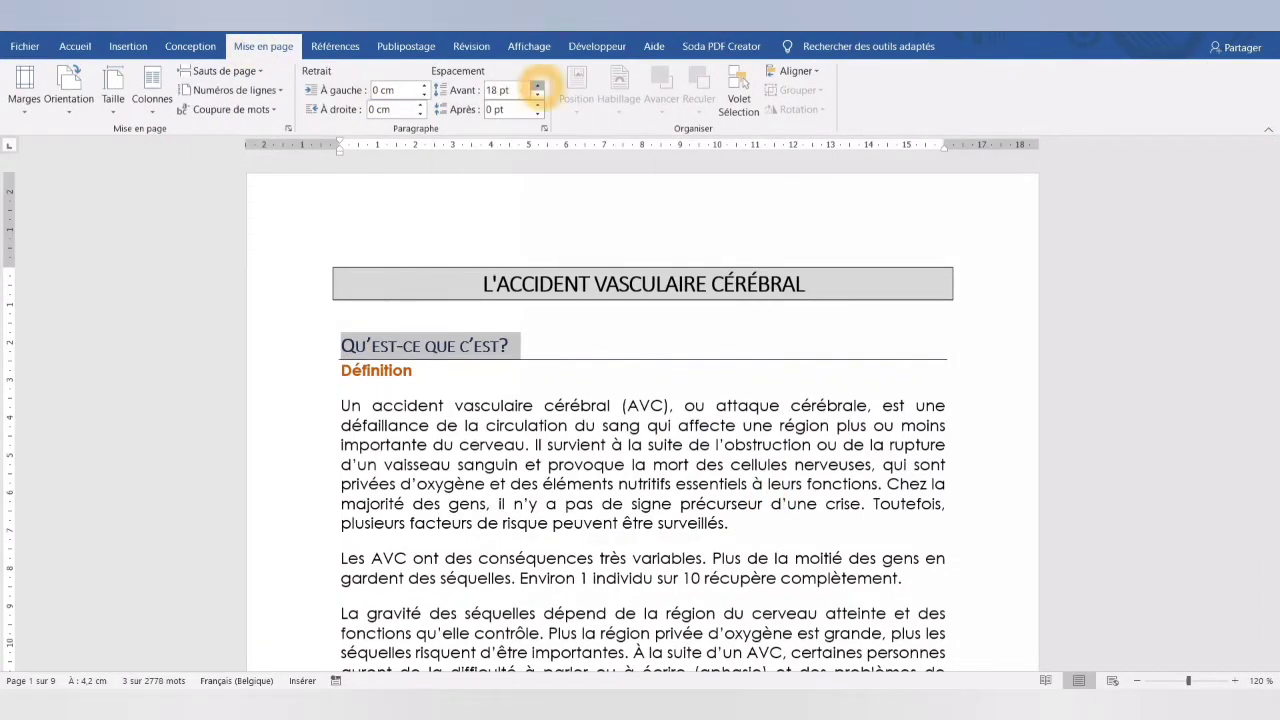
click(538, 85)
click(538, 104)
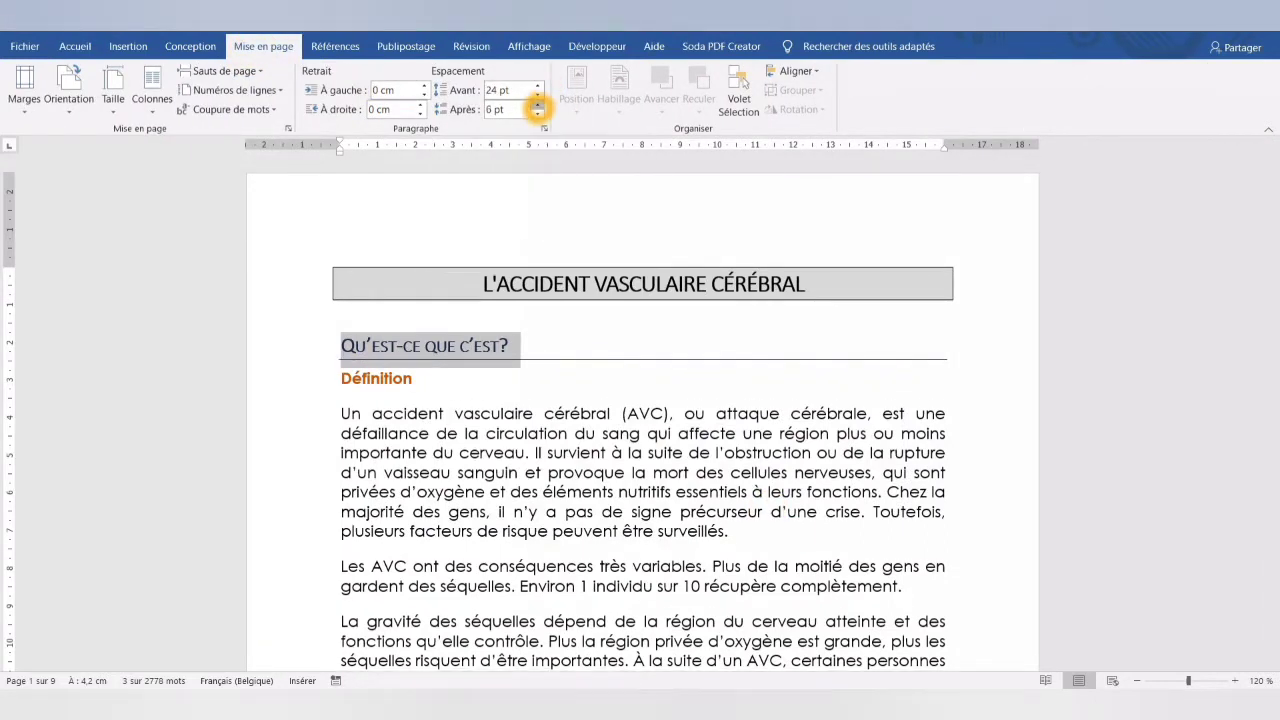
click(538, 104)
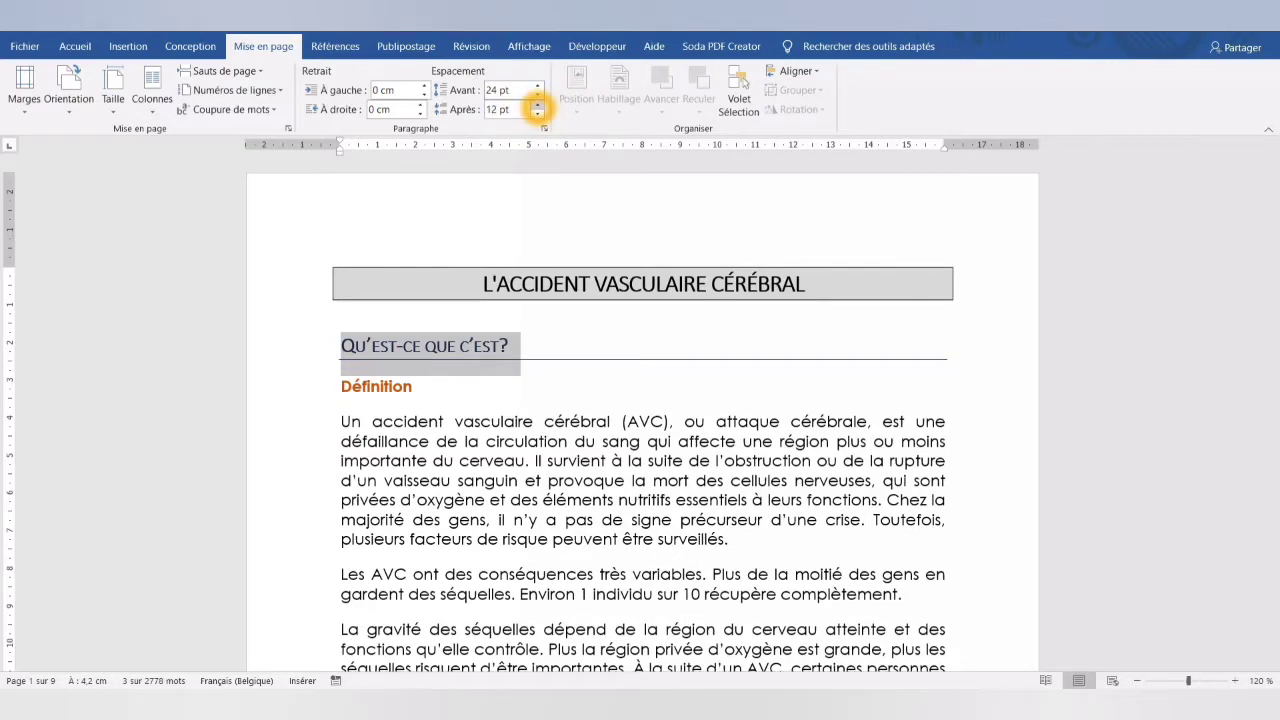
- Update the Titre 1 style to match the formatted "Qu'est-ce que c'est?" heading
click(75, 46)
right_click(786, 88)
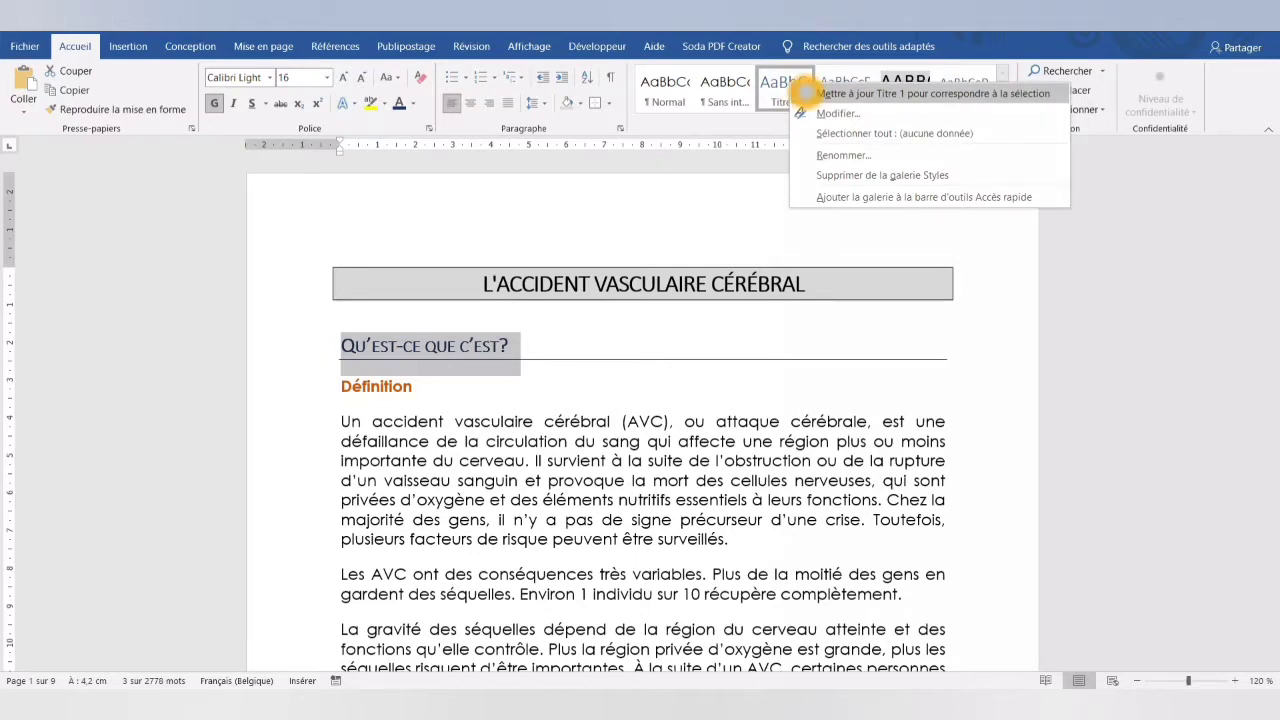
click(806, 93)
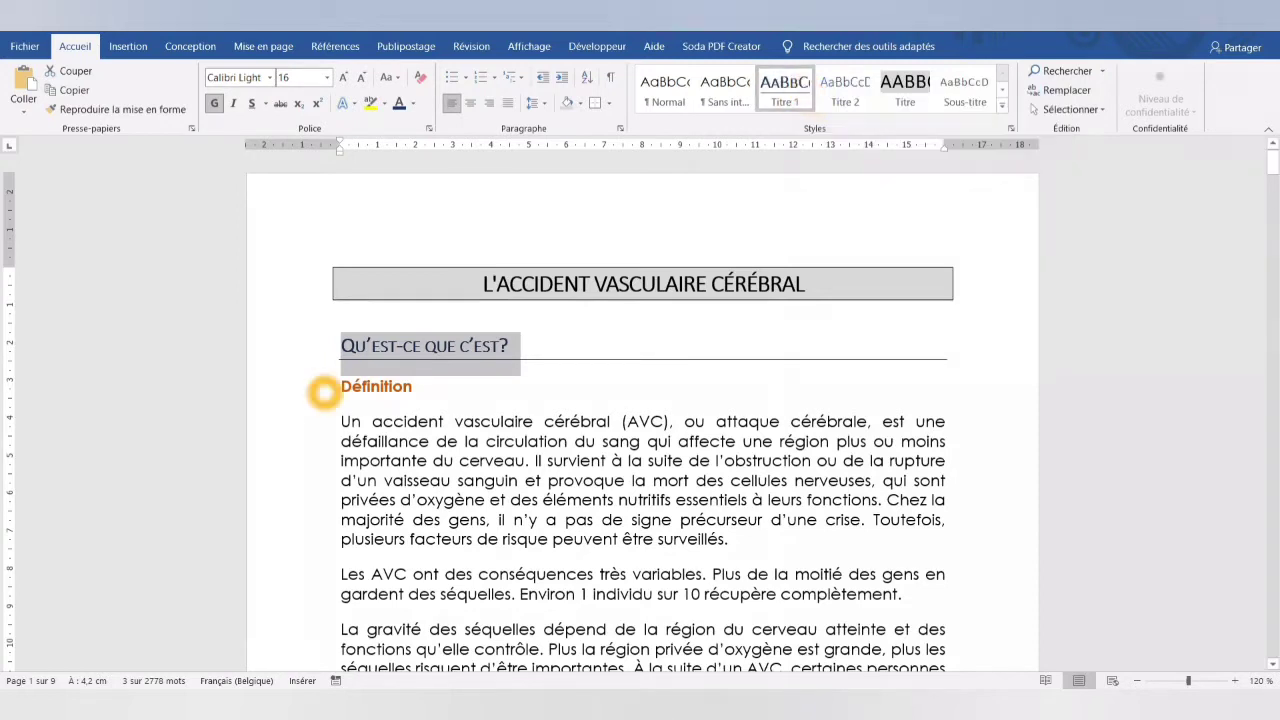
- Apply the Titre 2 style to the "Définition" subheading
click(323, 387)
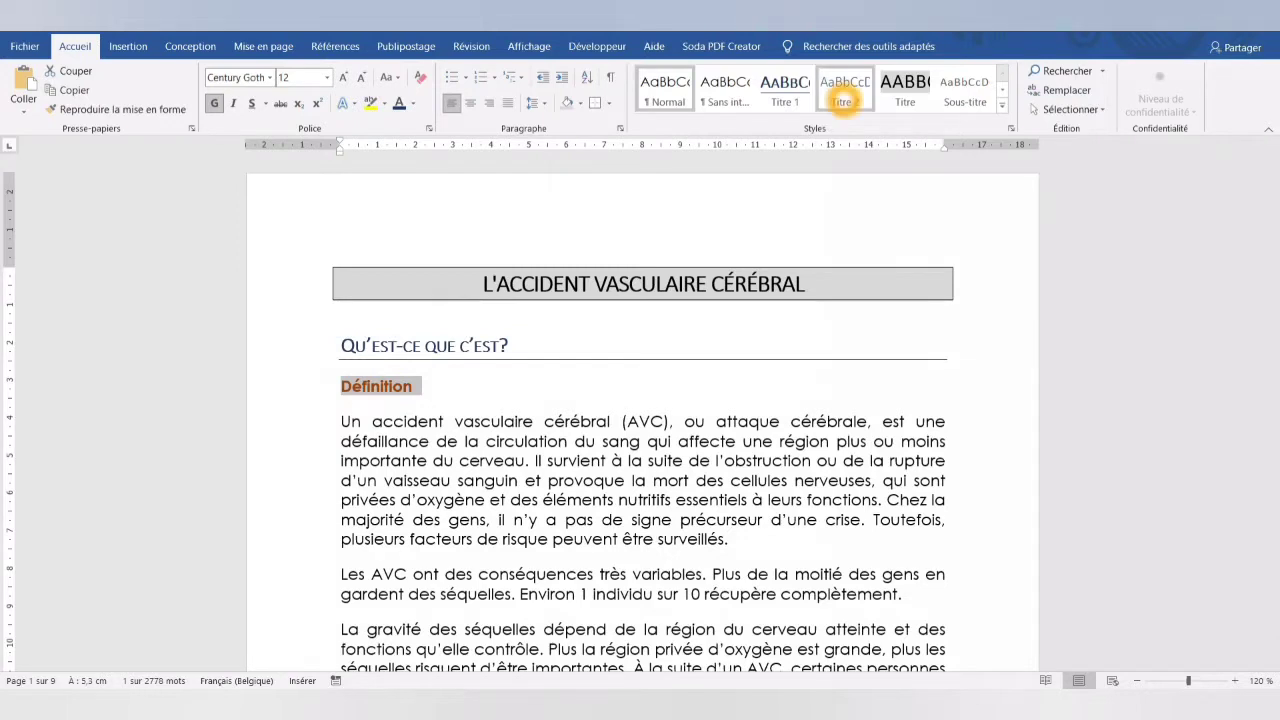
click(843, 95)
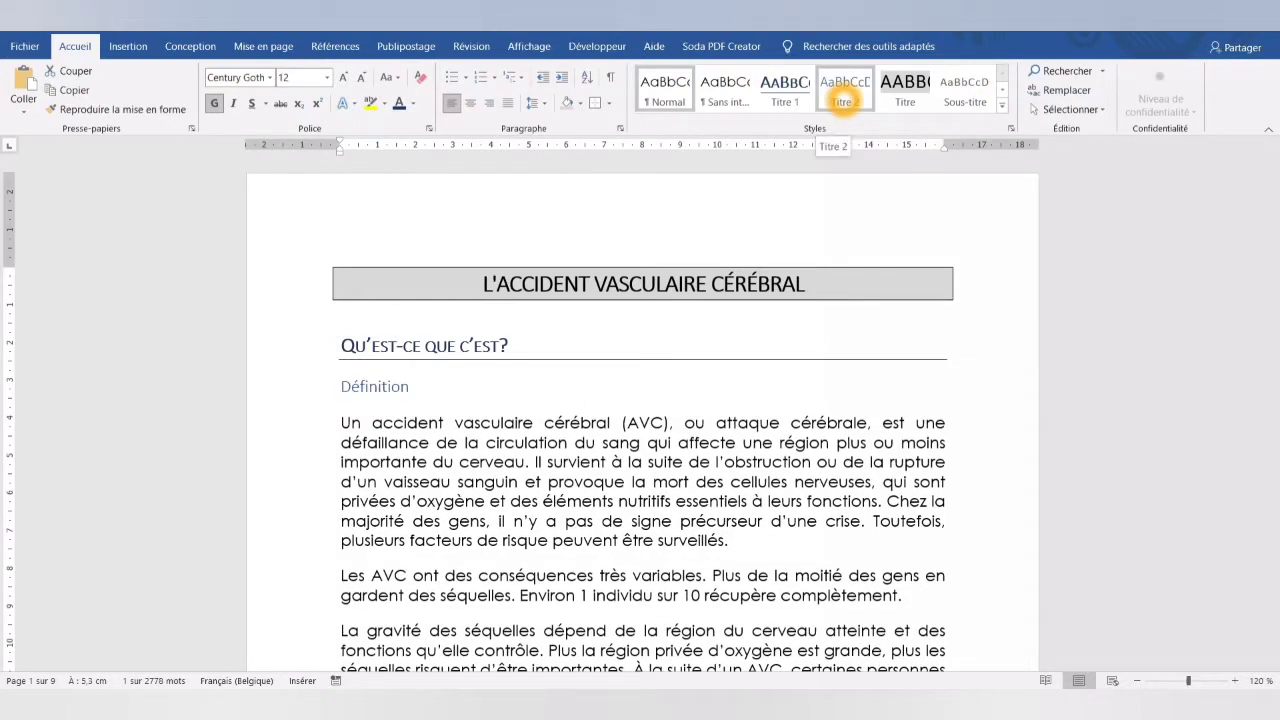
click(843, 99)
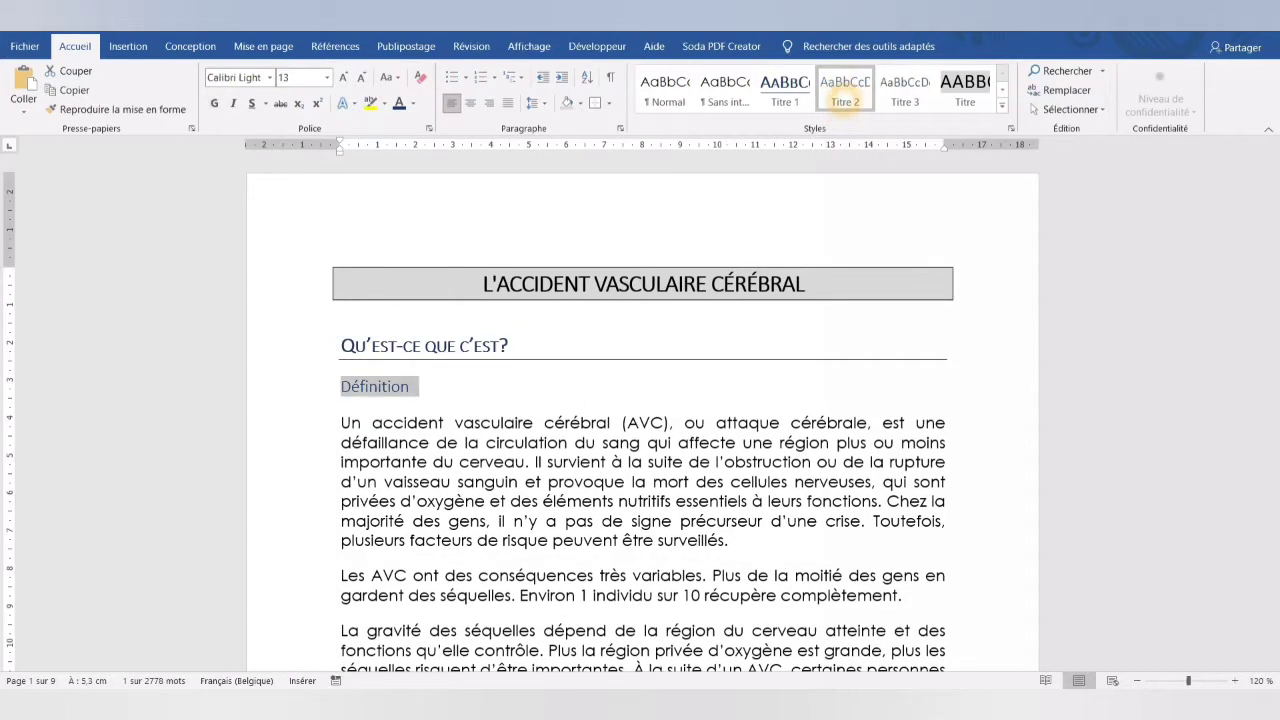
- Format the "Définition" subheading in dark orange, bold, with a single underline
click(412, 103)
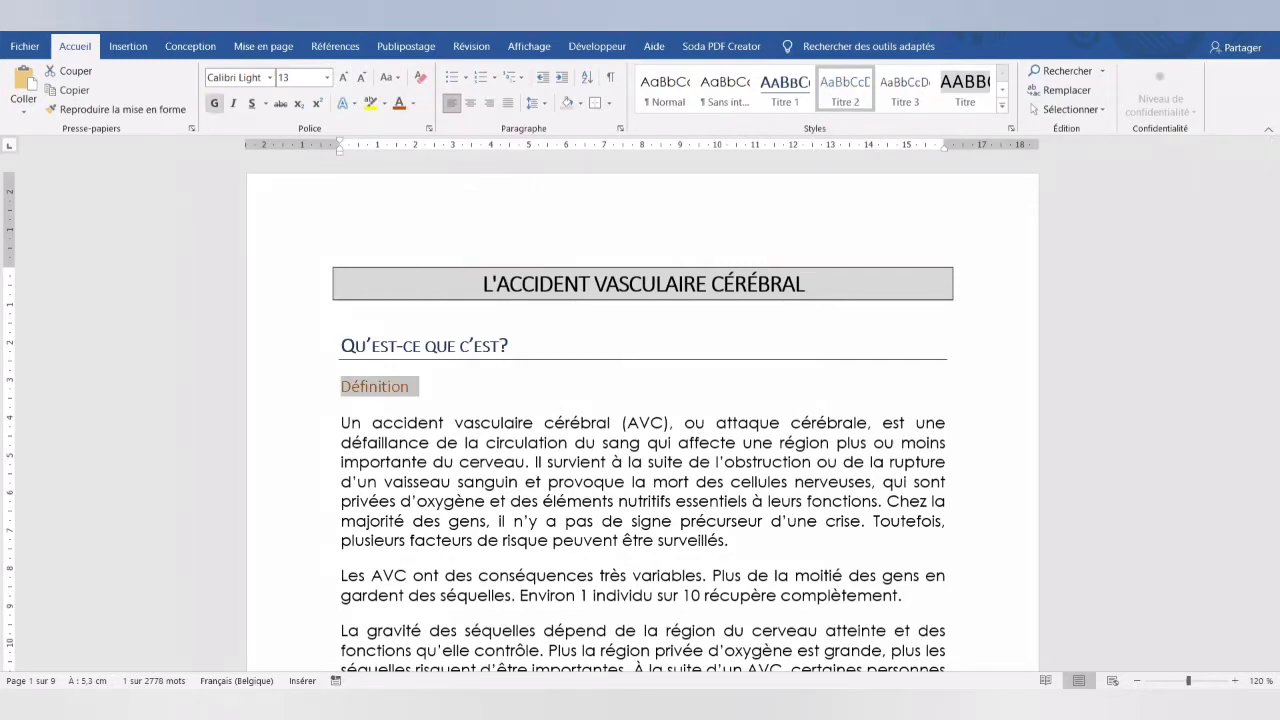
click(214, 108)
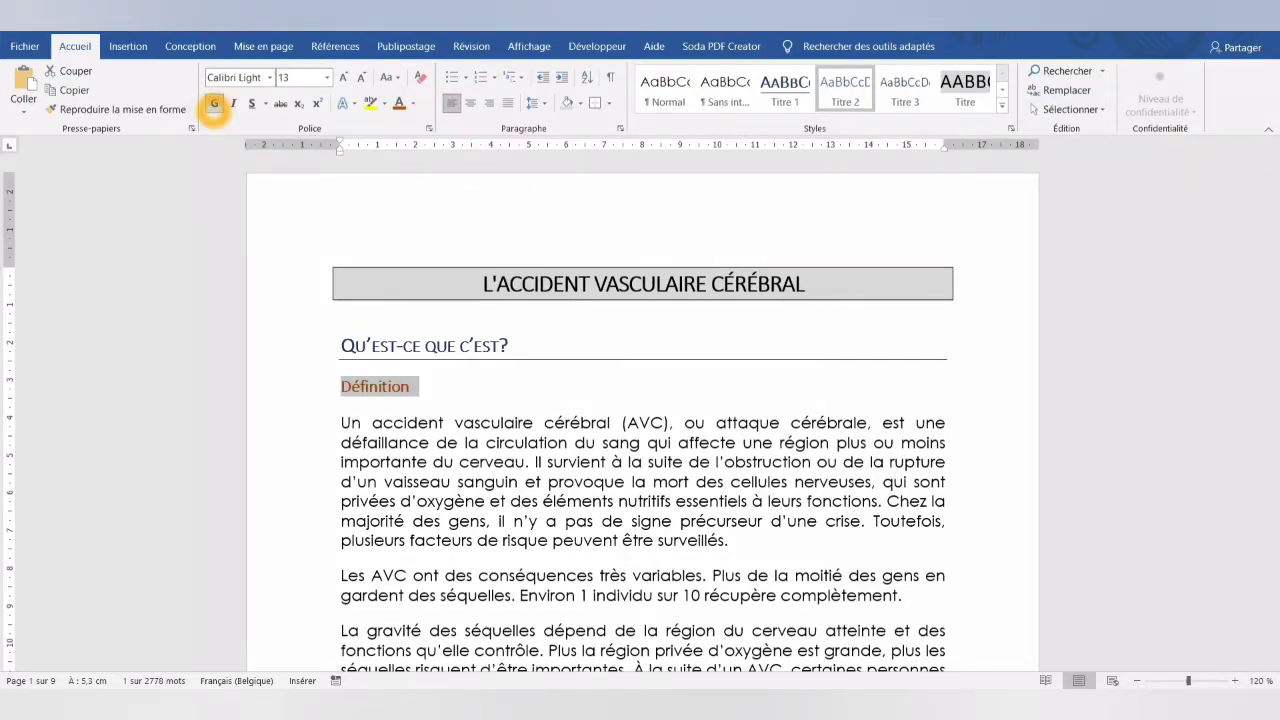
click(265, 103)
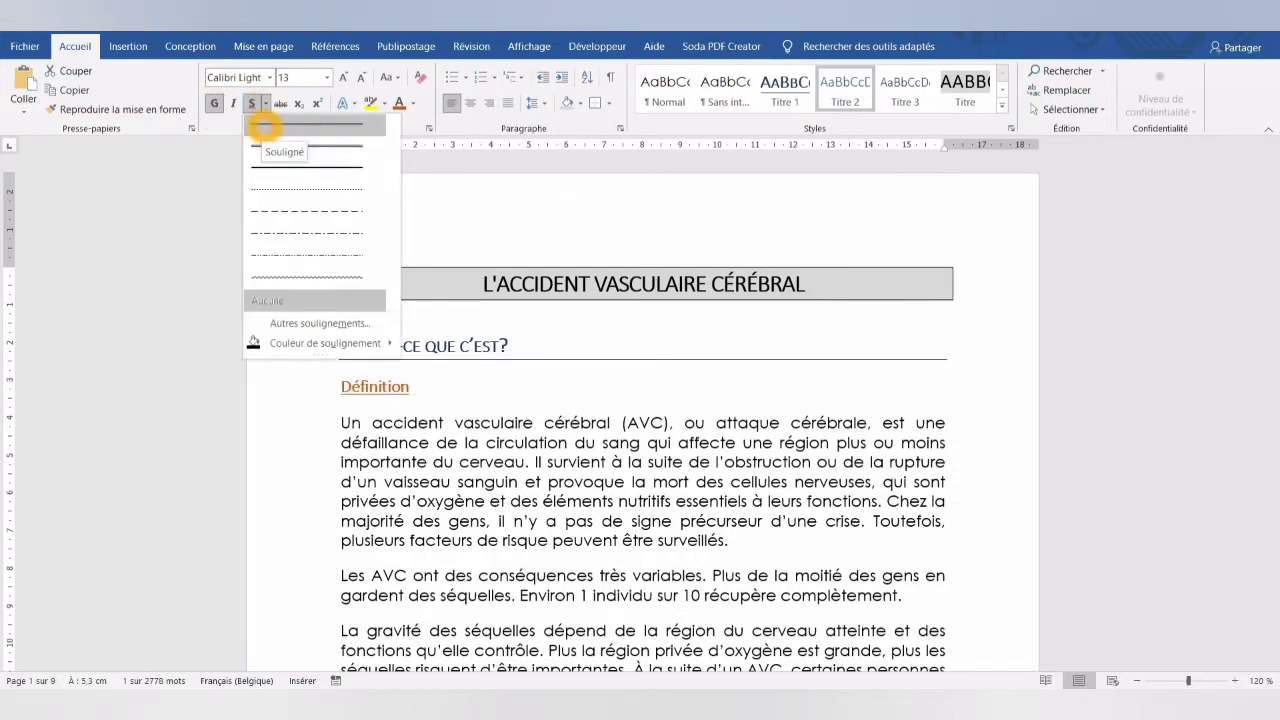
click(262, 120)
- Set the "Définition" subheading's paragraph spacing to 24 pt before and 12 pt after
click(282, 46)
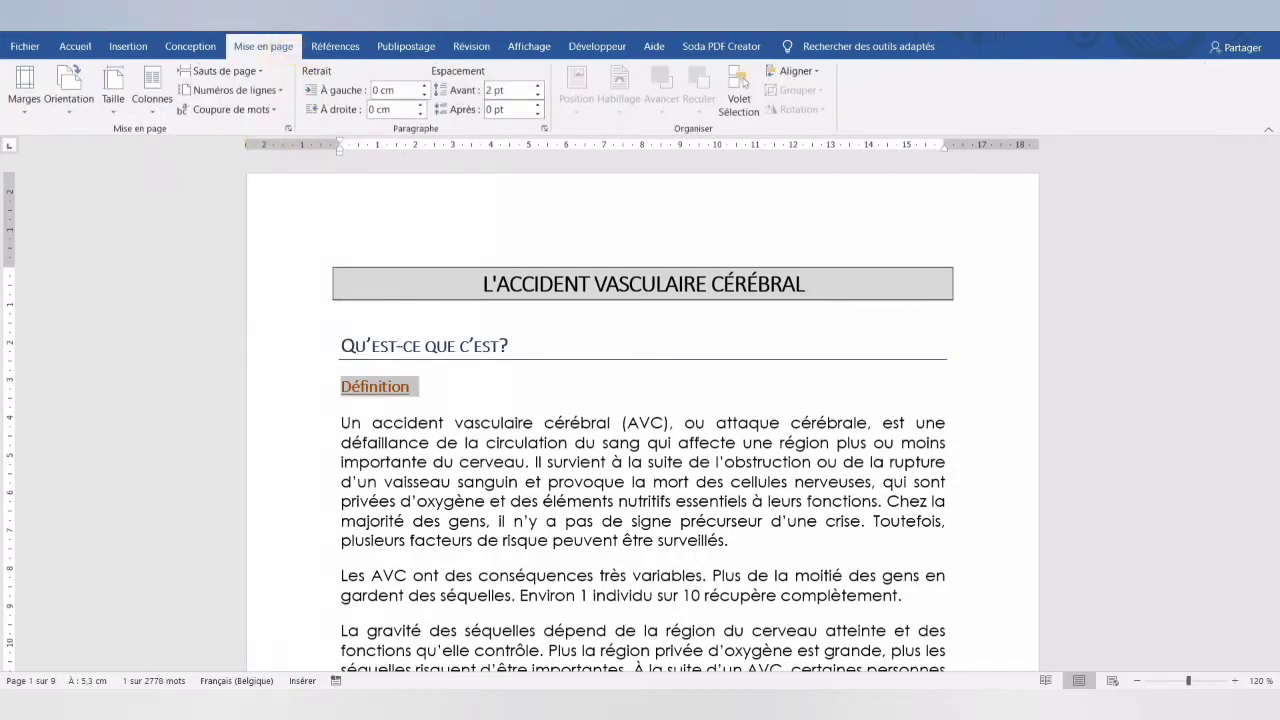
click(537, 85)
click(537, 85)
click(537, 85)
click(537, 85)
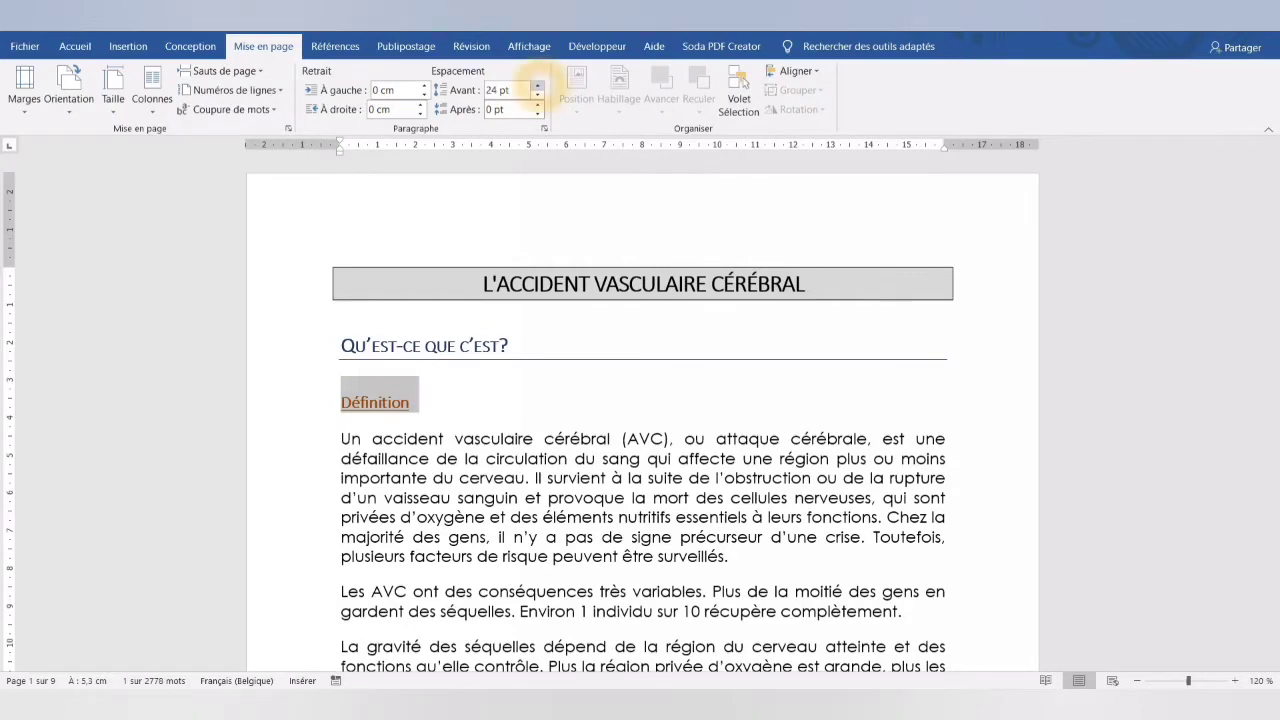
click(537, 105)
click(537, 105)
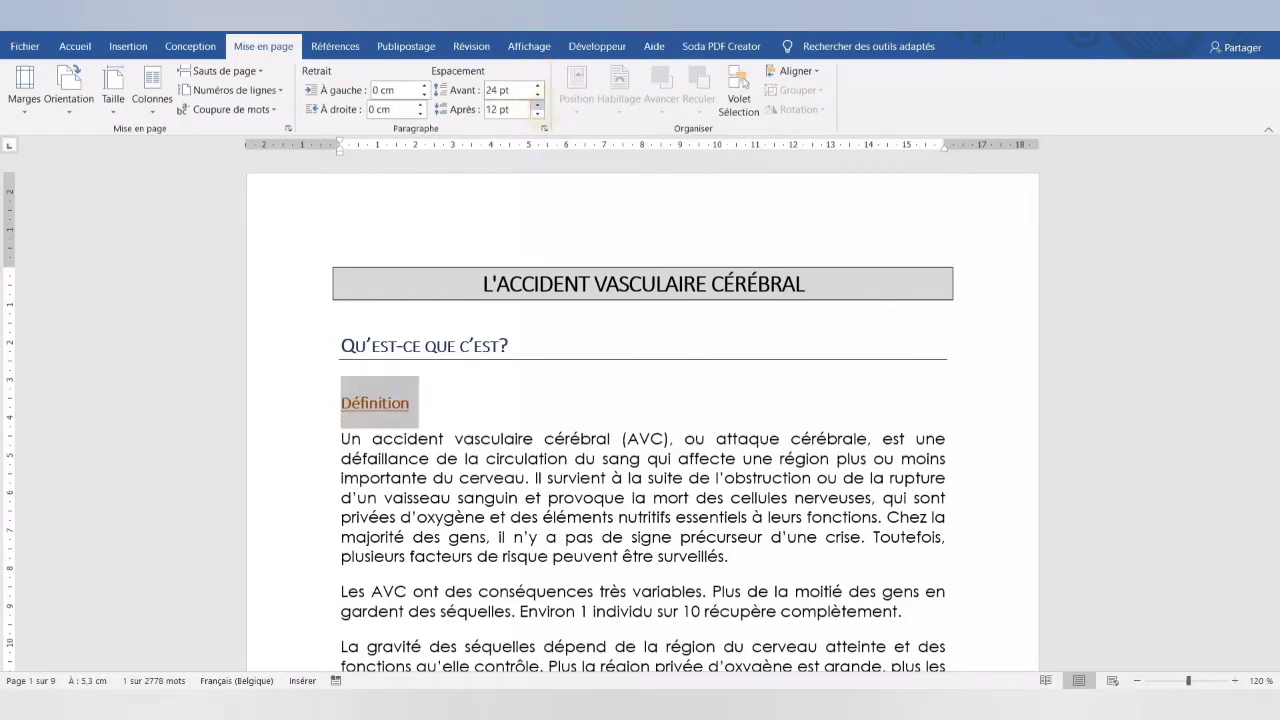
- Update the Titre 2 style to match the formatted "Définition" subheading
click(75, 46)
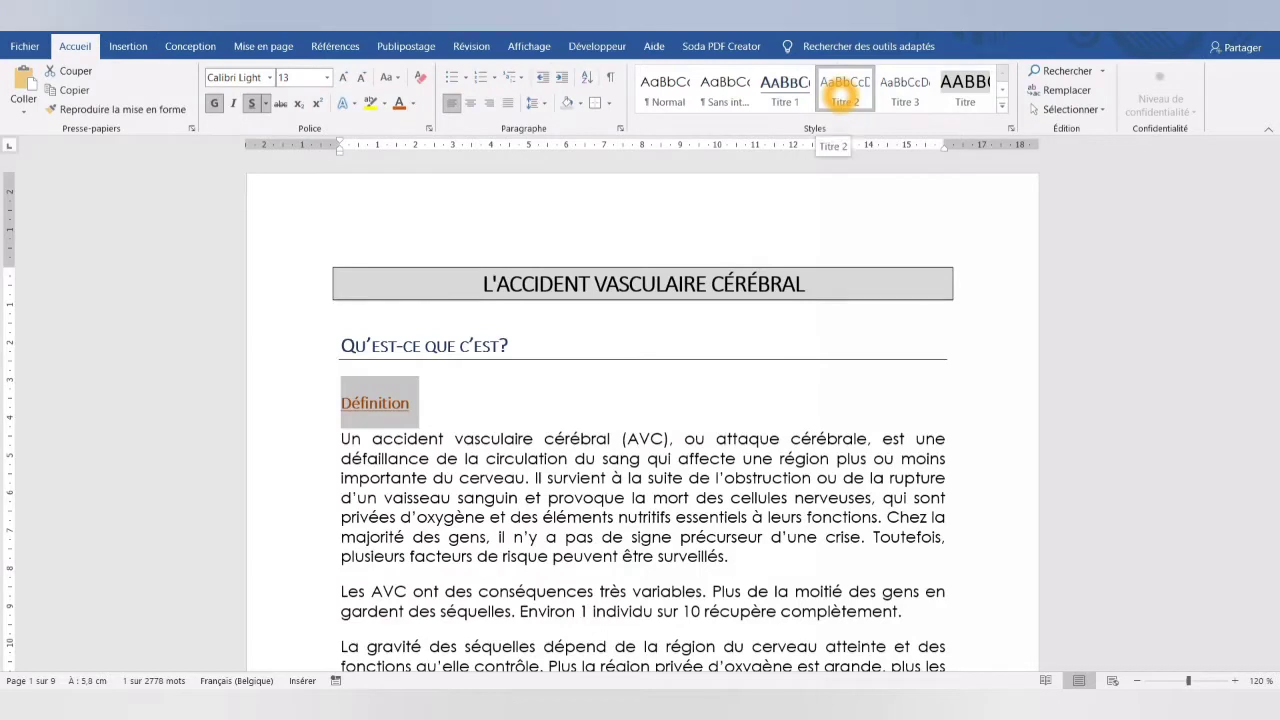
right_click(842, 96)
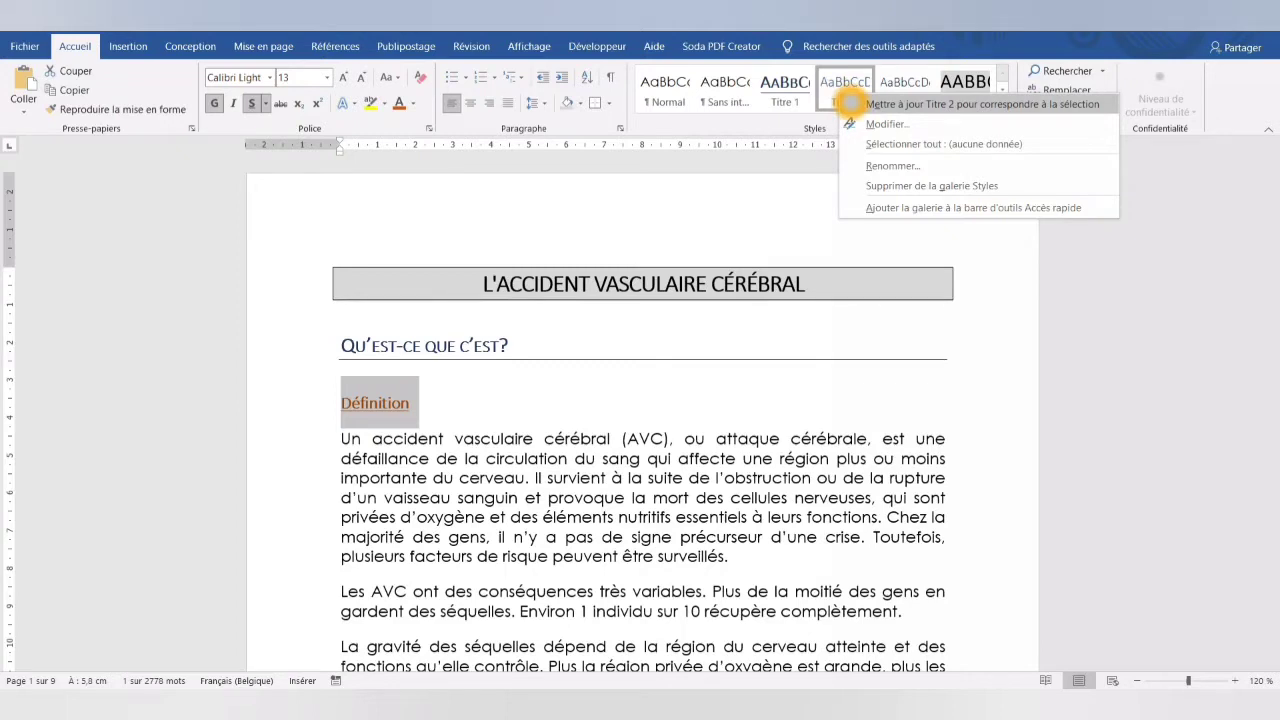
click(848, 103)
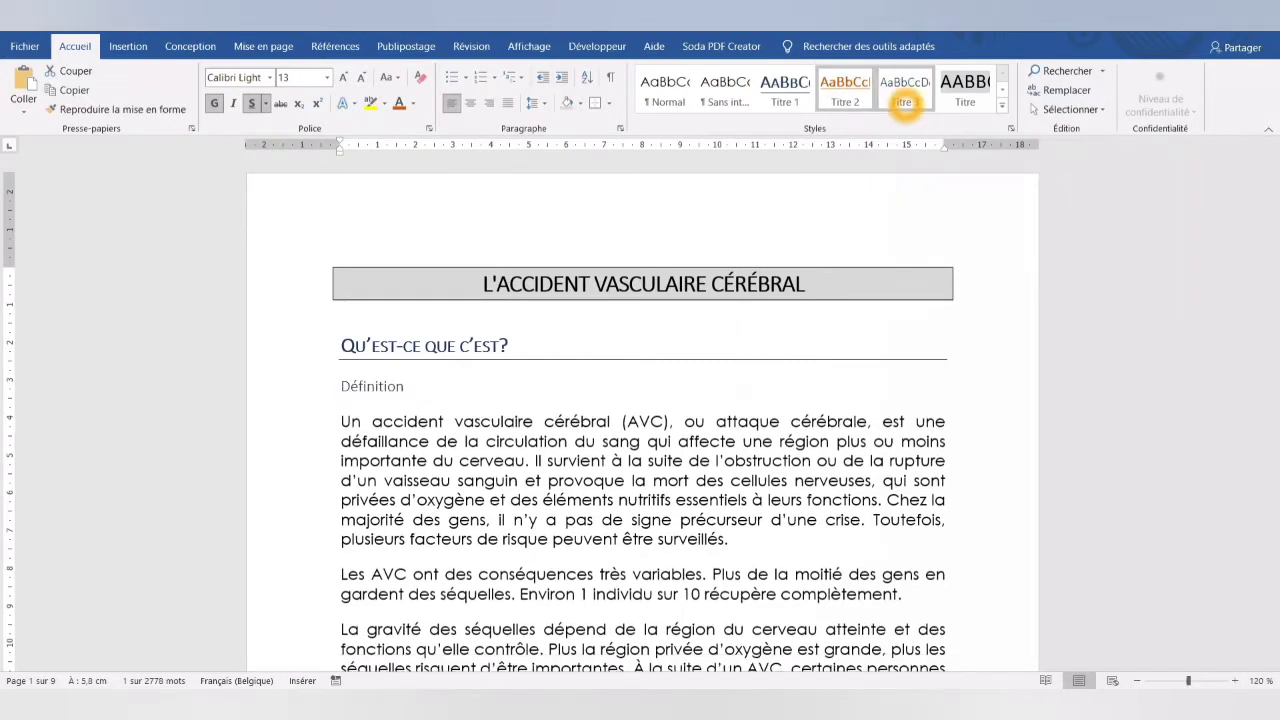
- Apply the Titre 3 style to the "La thrombose cérébrale" subheading on page 2
click(903, 102)
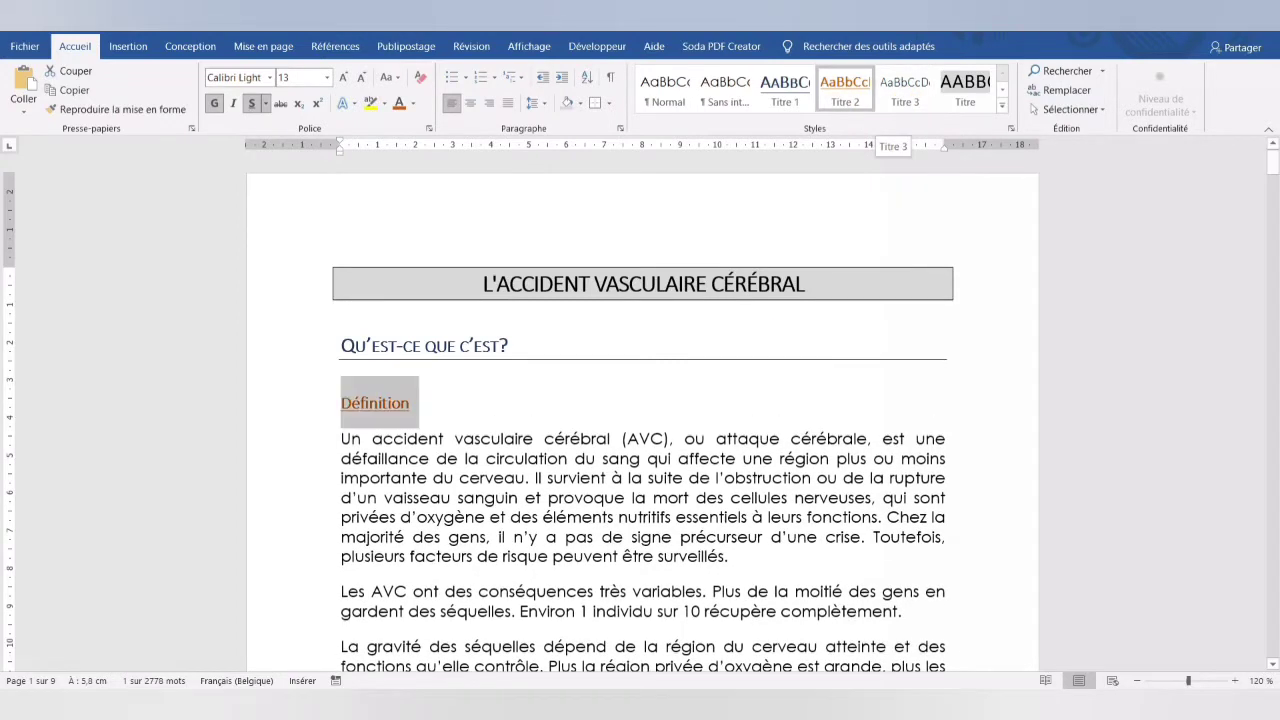
scroll(293, 530, down, 10)
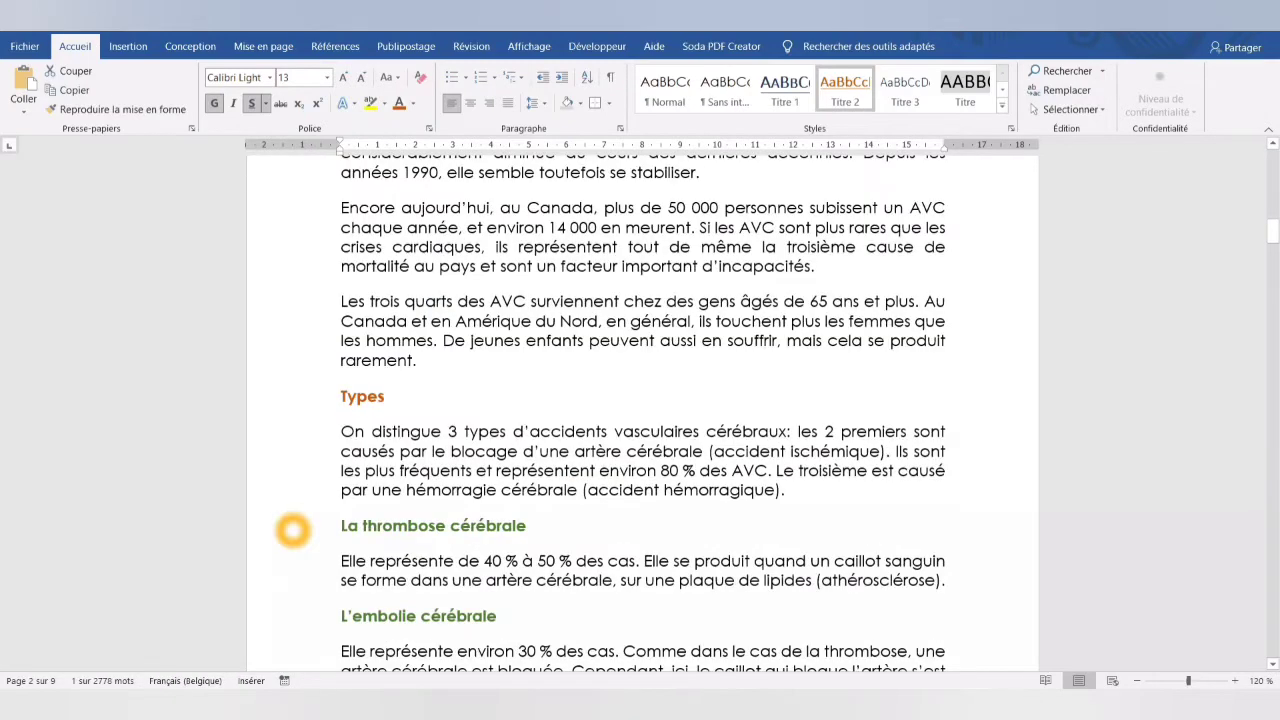
click(293, 530)
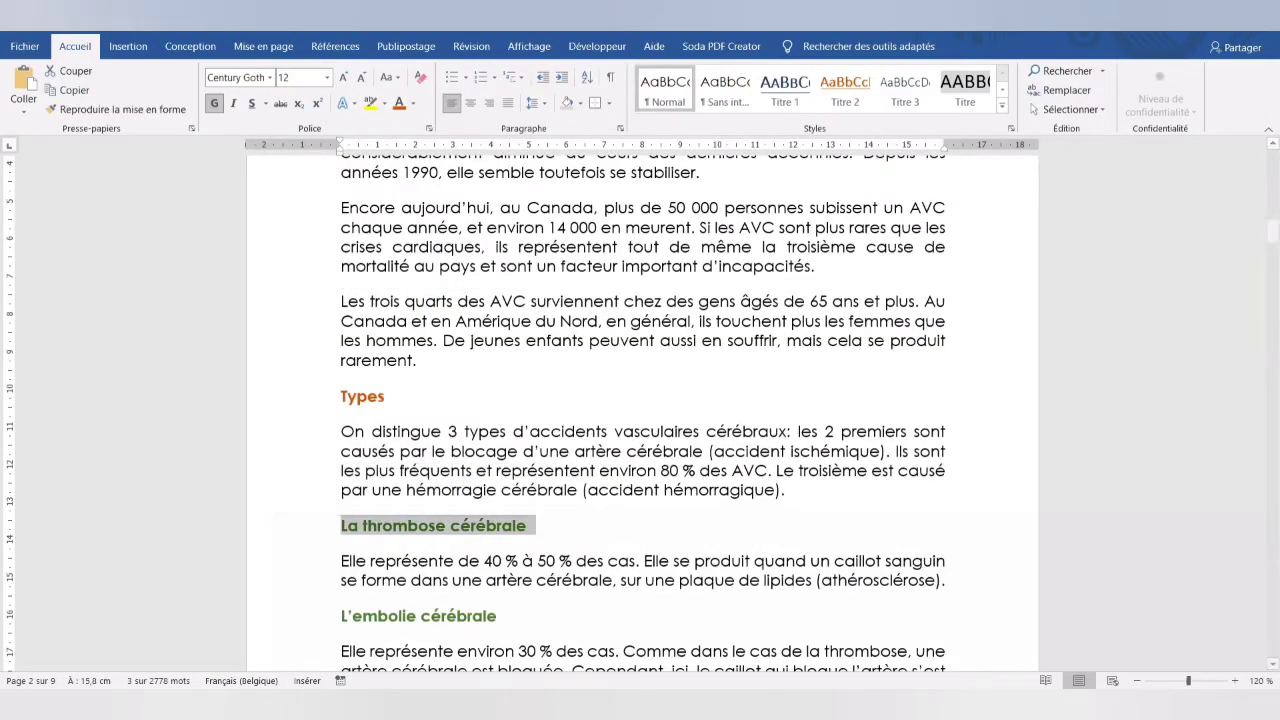
click(903, 92)
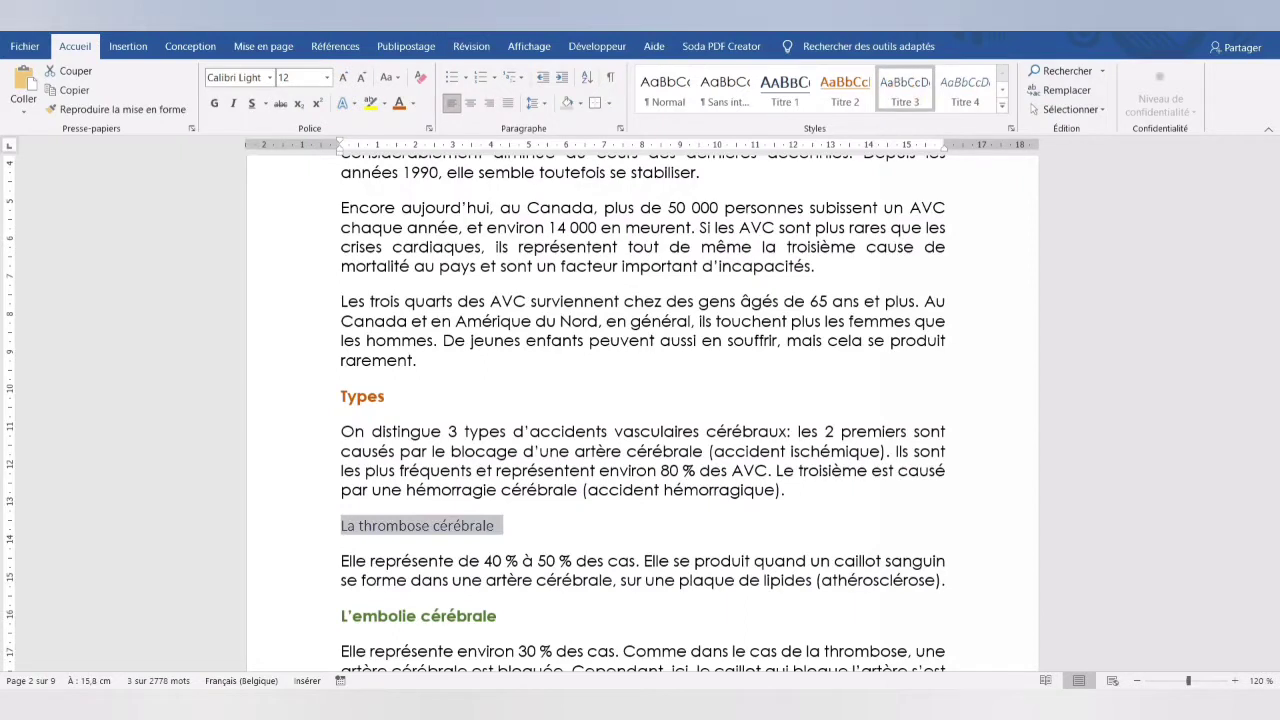
- Format the "La thrombose cérébrale" subheading in bold with a dark green theme colour
click(413, 103)
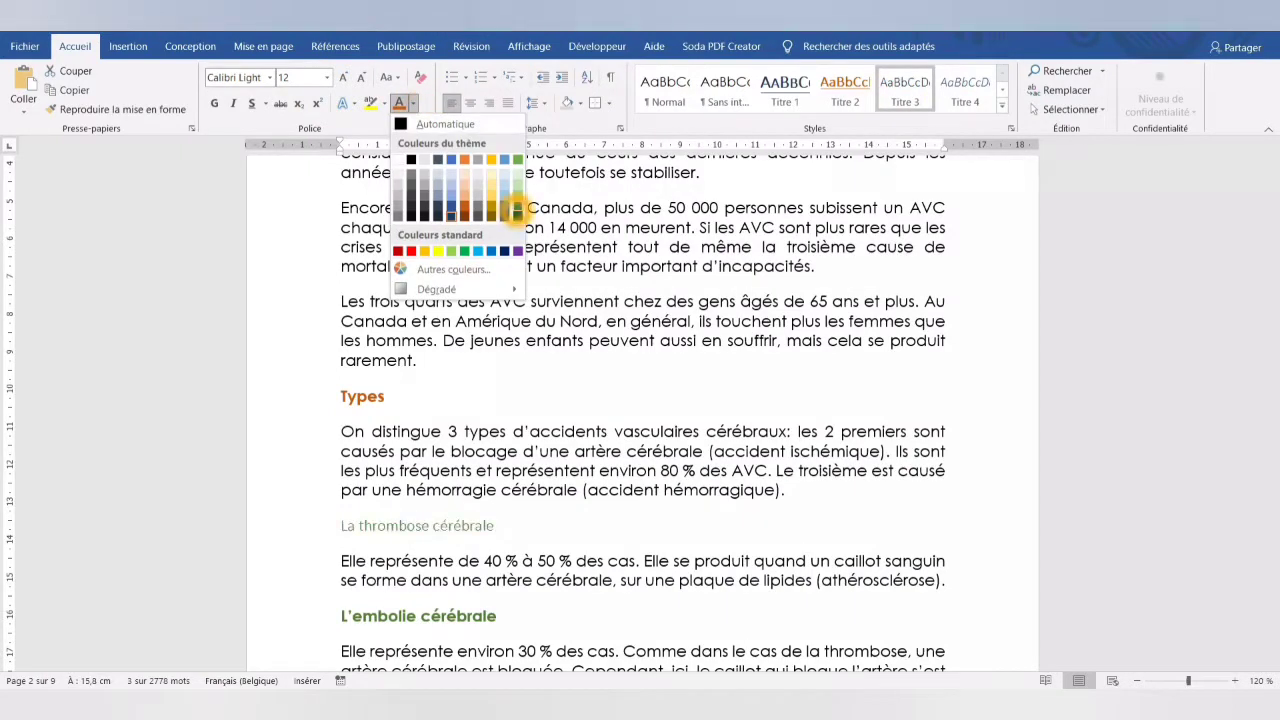
key(Escape)
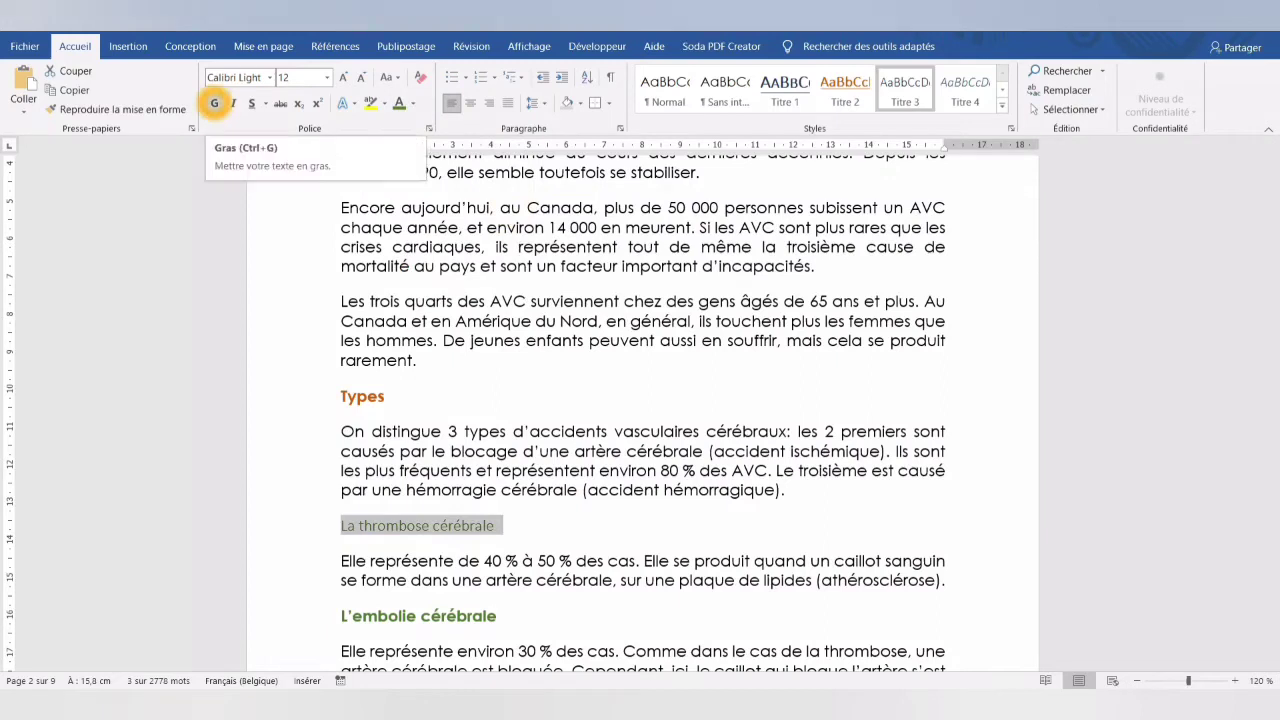
click(214, 103)
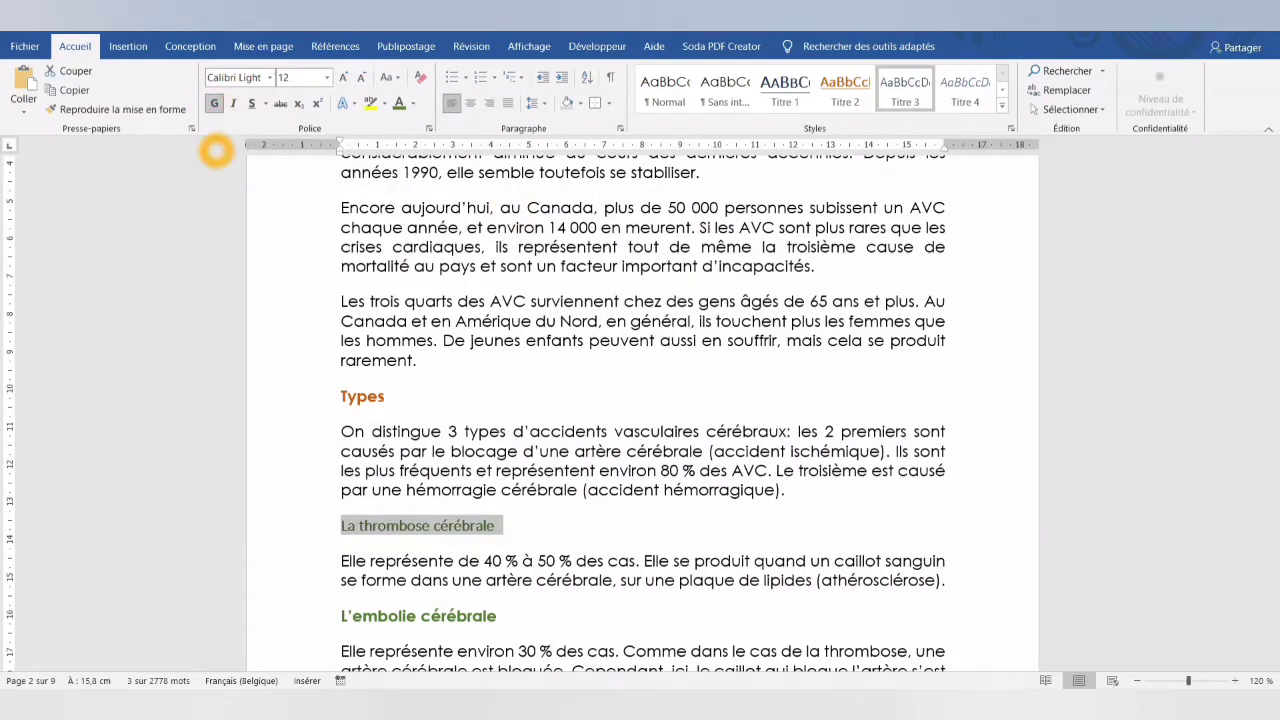
- Set the "La thrombose cérébrale" subheading's paragraph spacing to 24 pt before and 12 pt after
click(263, 46)
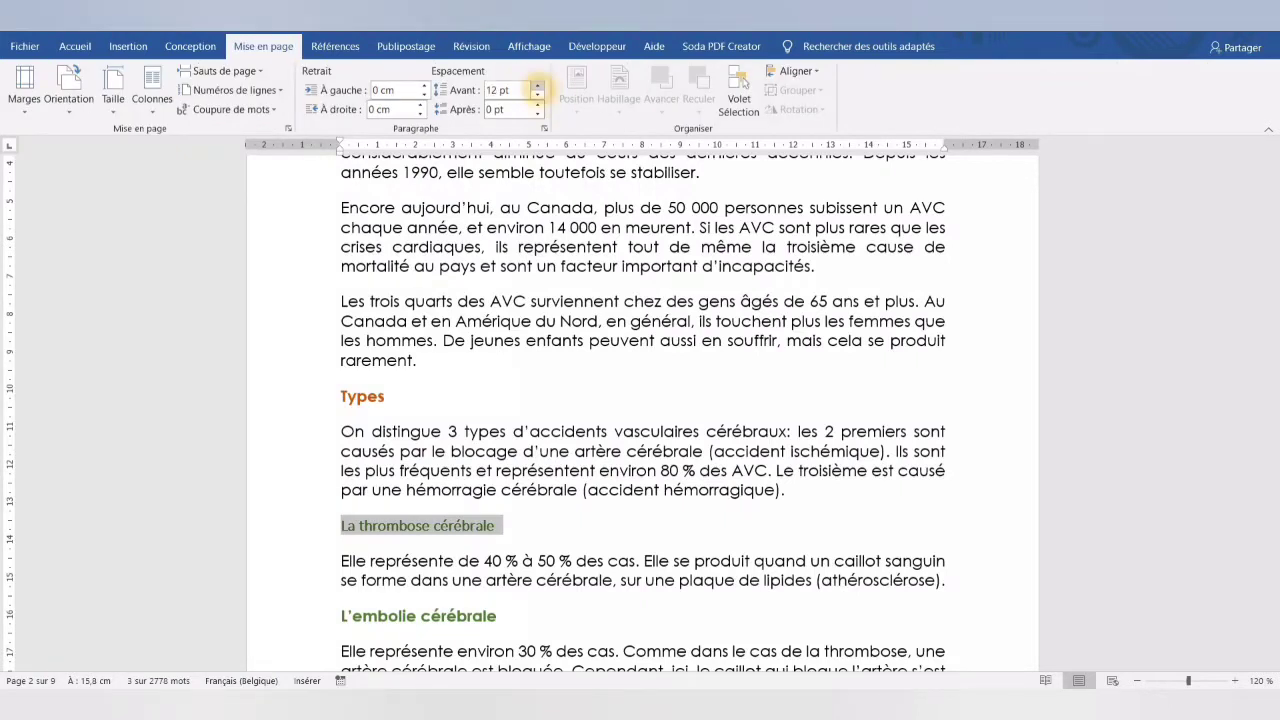
click(537, 85)
click(537, 85)
click(537, 105)
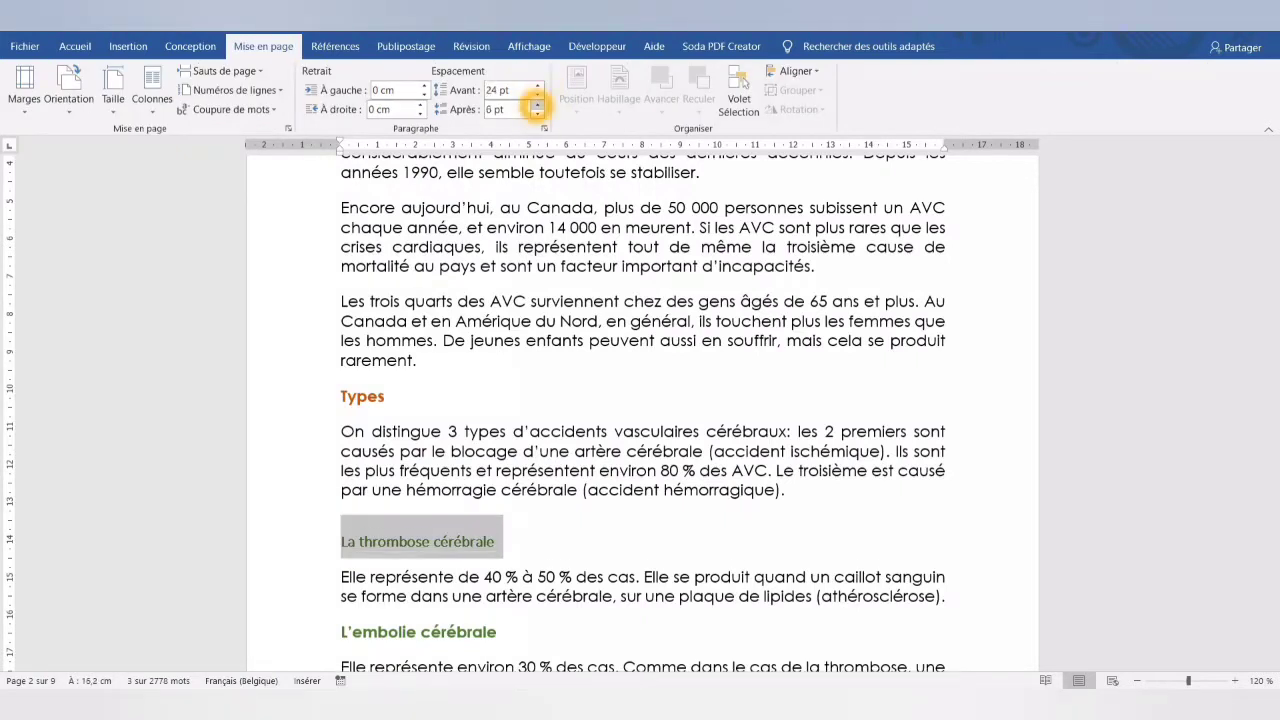
click(537, 105)
- Update the Titre 3 style to match the formatted "La thrombose cérébrale" subheading
click(75, 46)
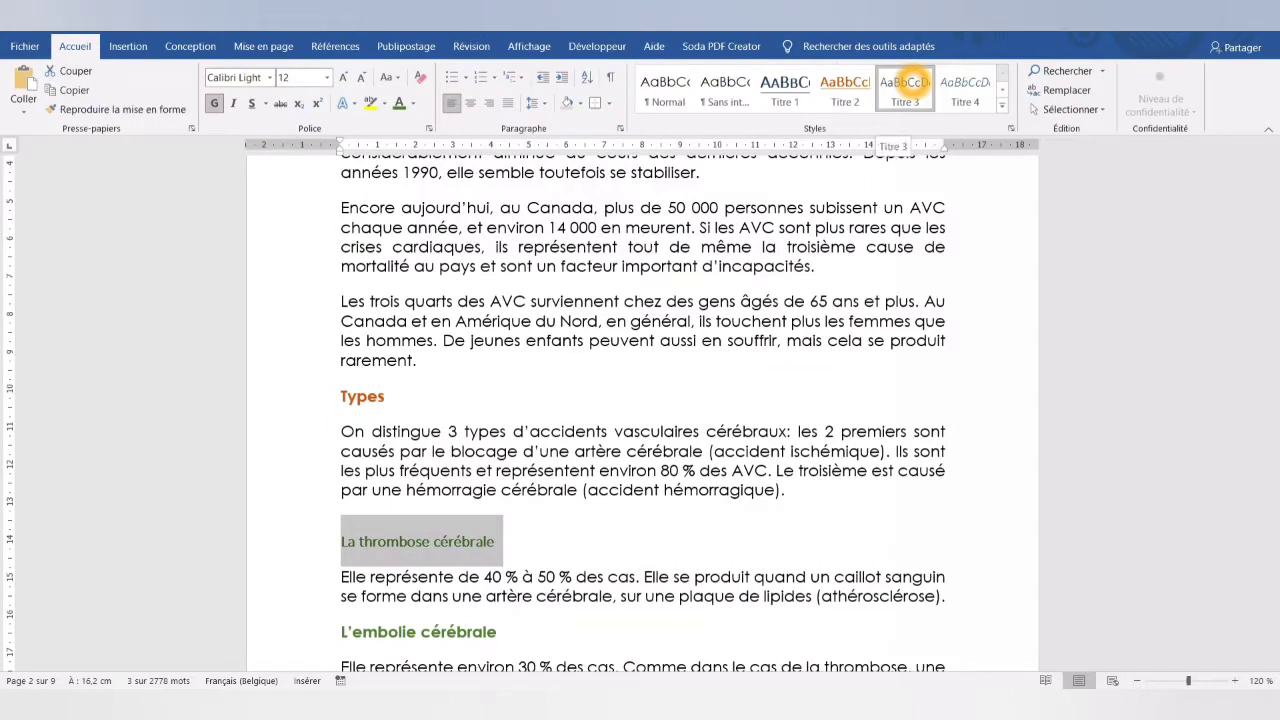
right_click(906, 84)
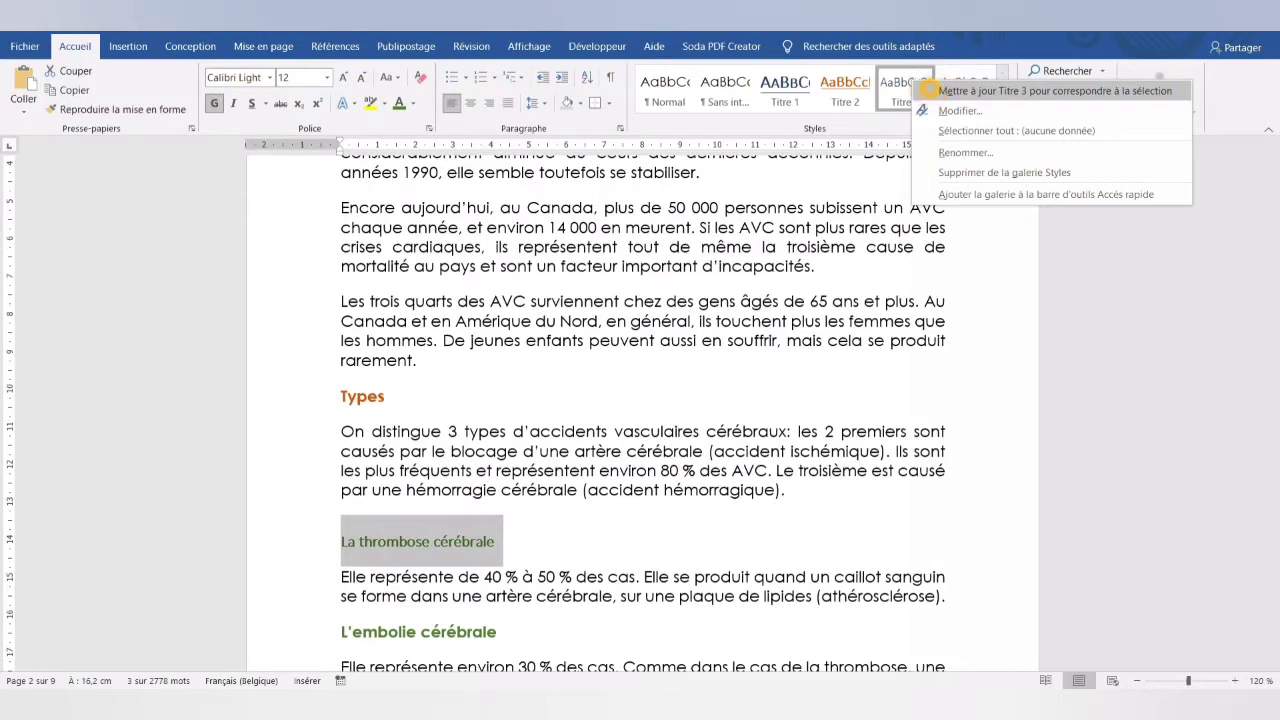
click(940, 91)
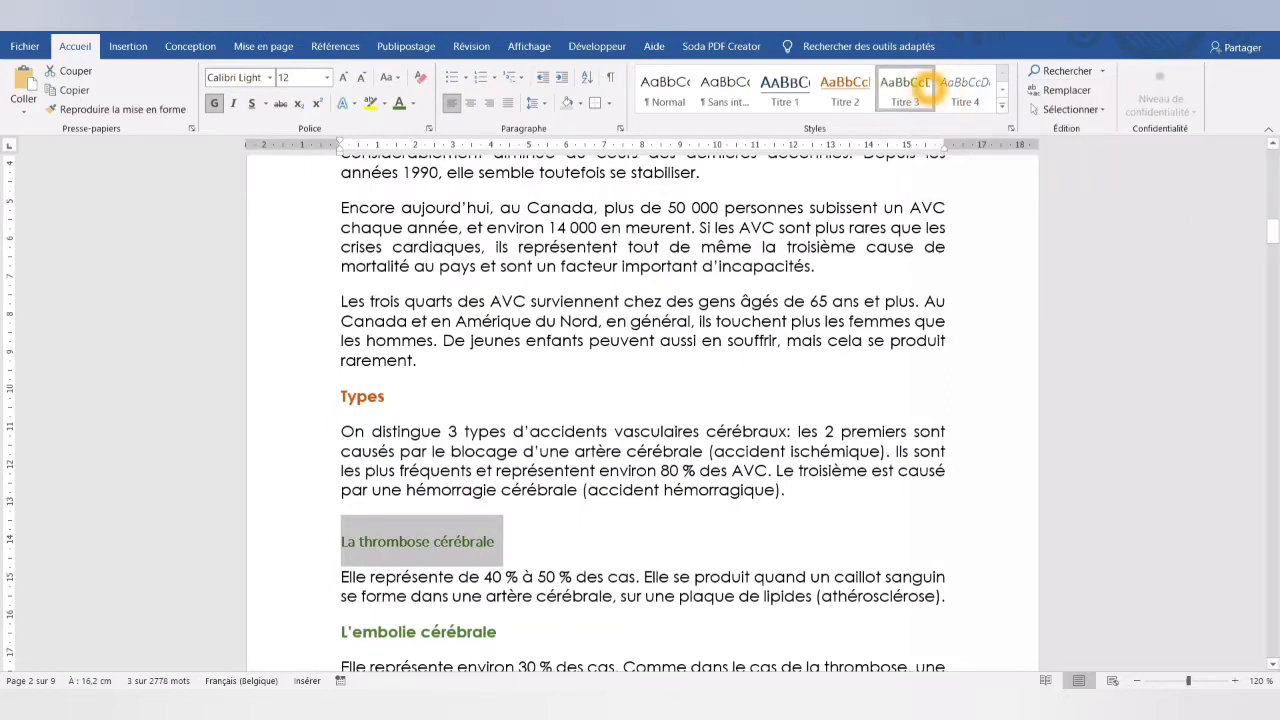
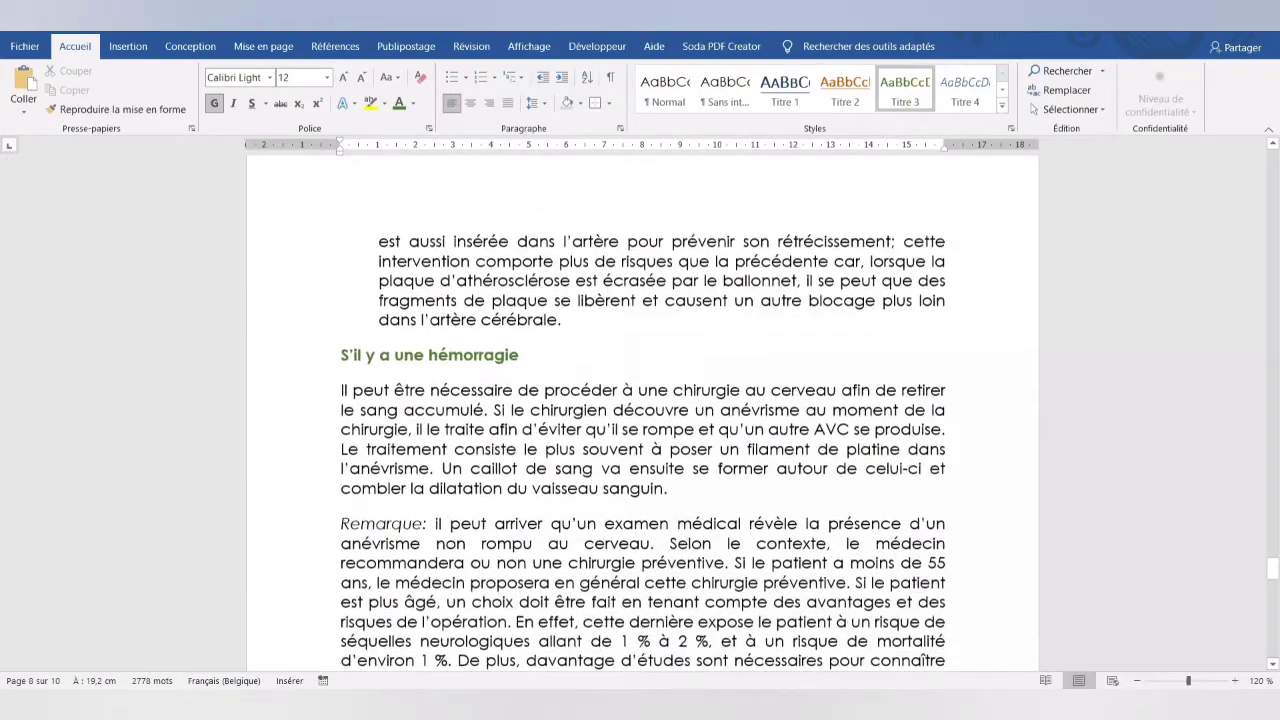
scroll(672, 360, down, 4)
- Apply the Titre 2 style to the subheading that follows the "S'il y a une hémorragie" section
click(425, 283)
click(846, 90)
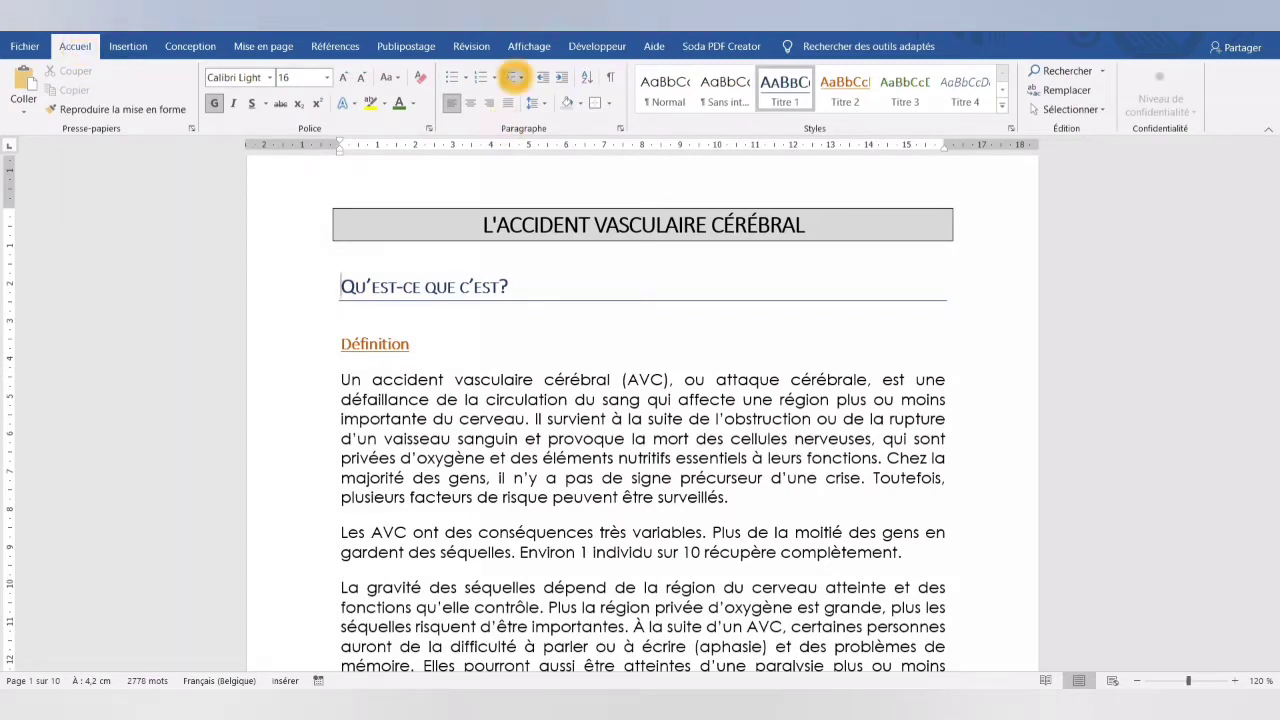
- Try the multilevel list 1 Titre 1, 1.1 Titre 2, 1.1.1 Titre 3 on the headings
click(514, 77)
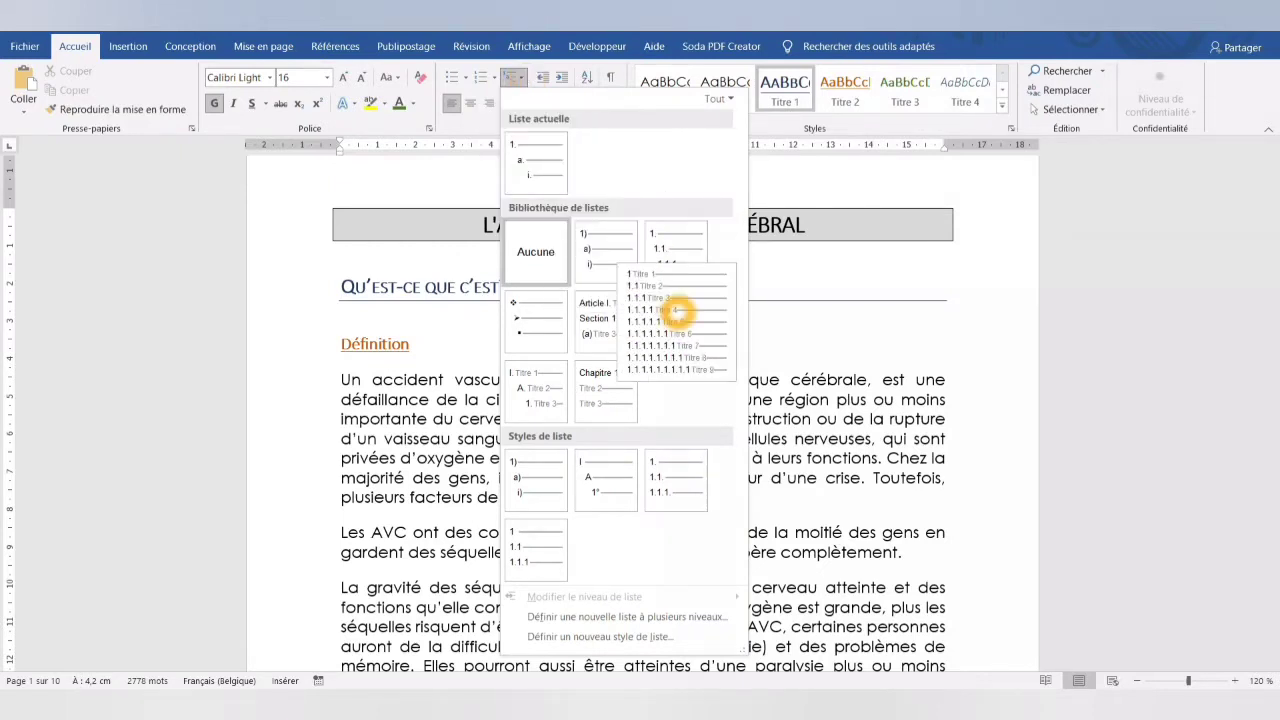
click(676, 312)
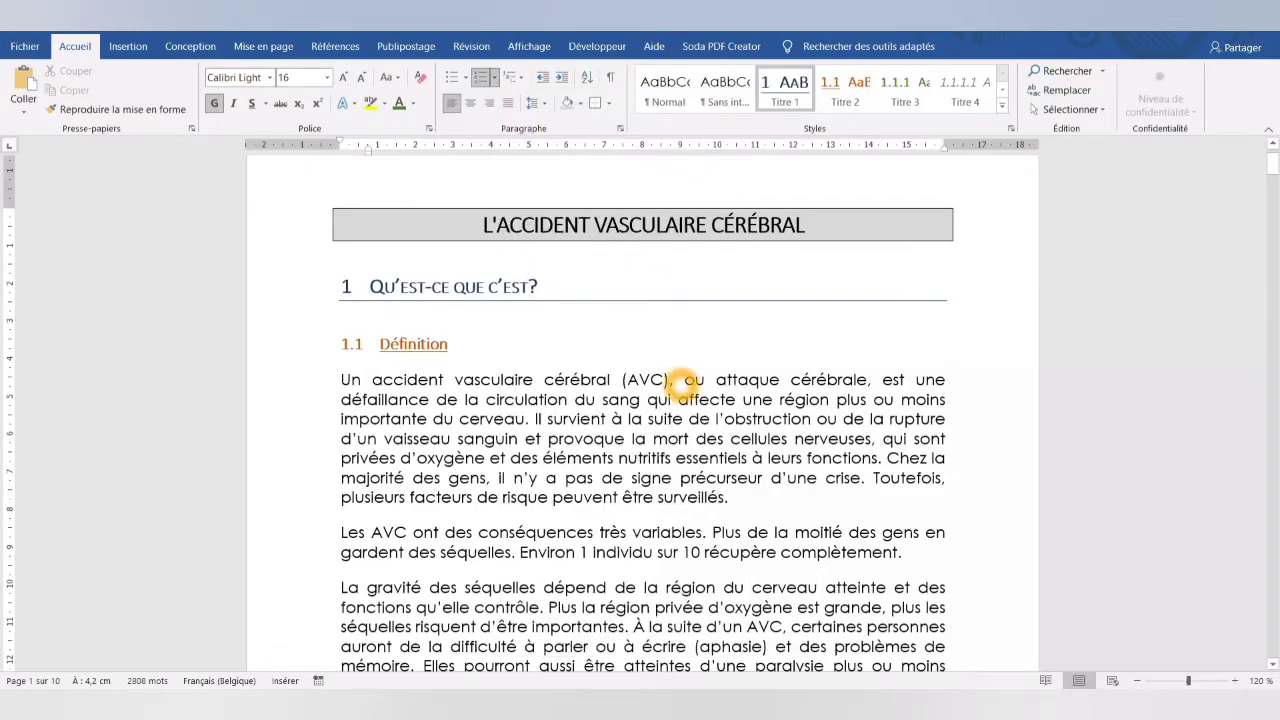
- Review the numbering of the three heading levels throughout the document, then return to its beginning
scroll(678, 388, down, 3)
scroll(678, 388, down, 15)
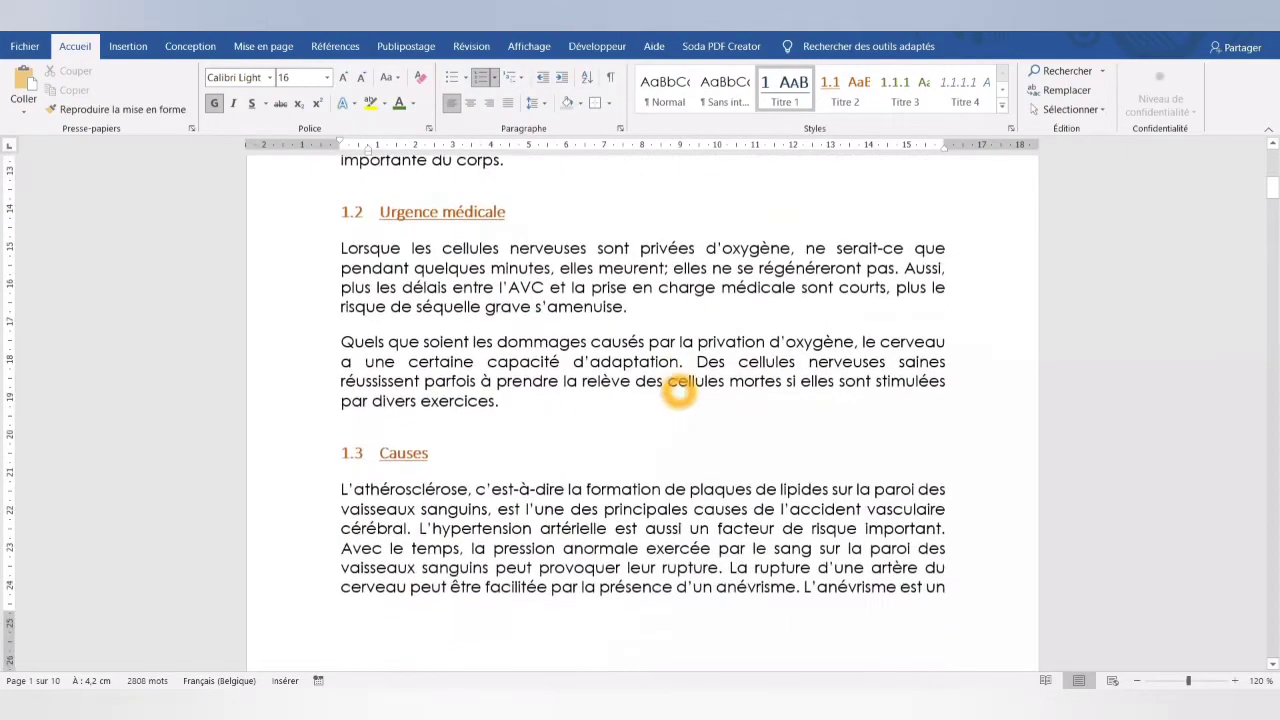
scroll(676, 396, down, 15)
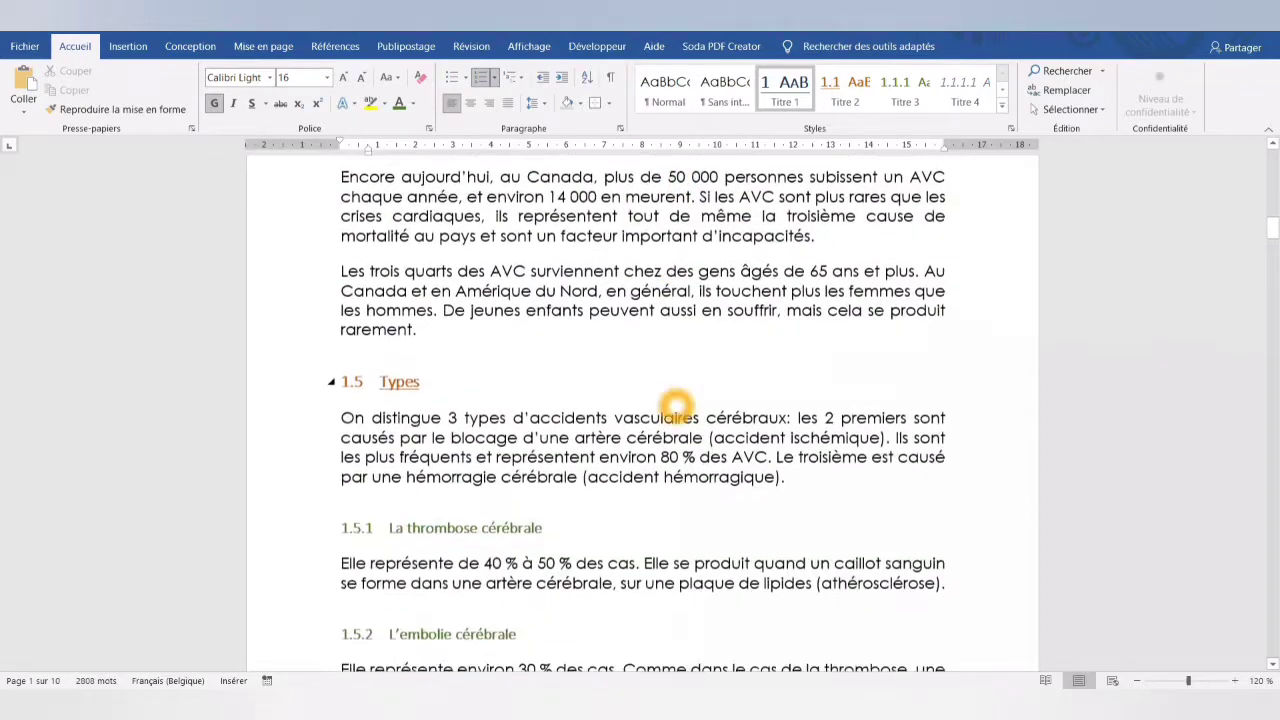
scroll(673, 412, down, 15)
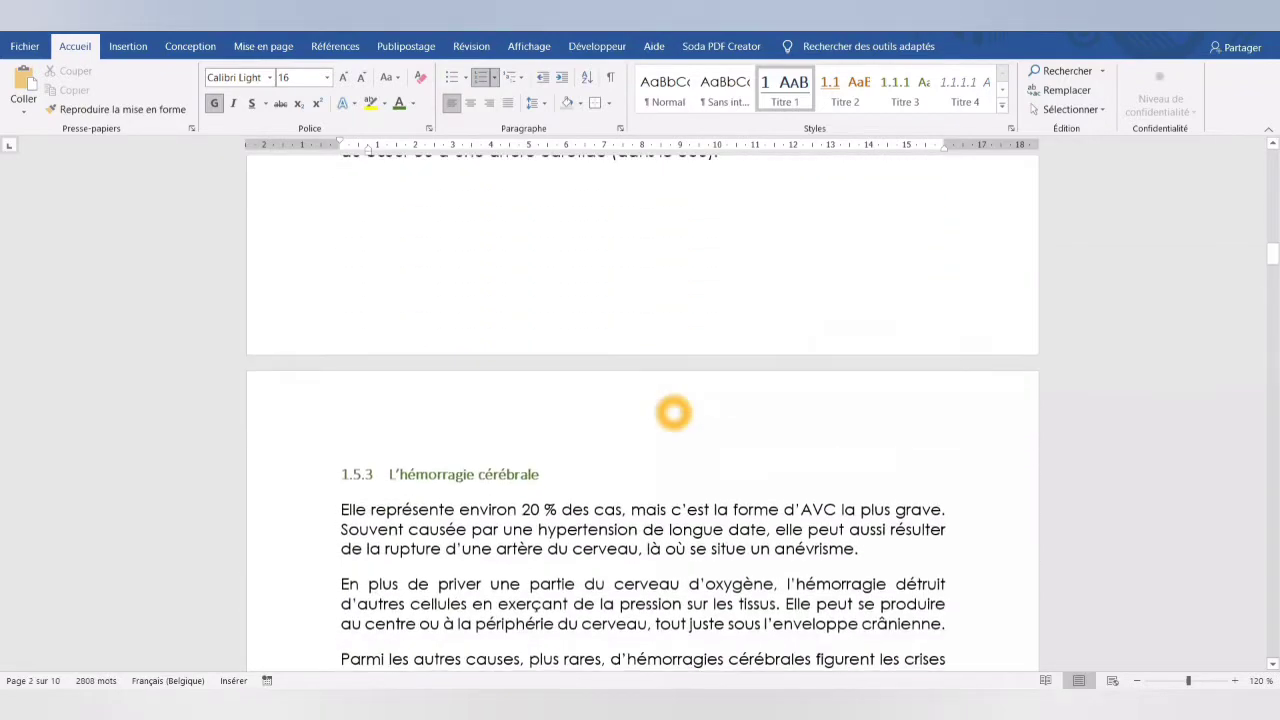
scroll(673, 412, down, 12)
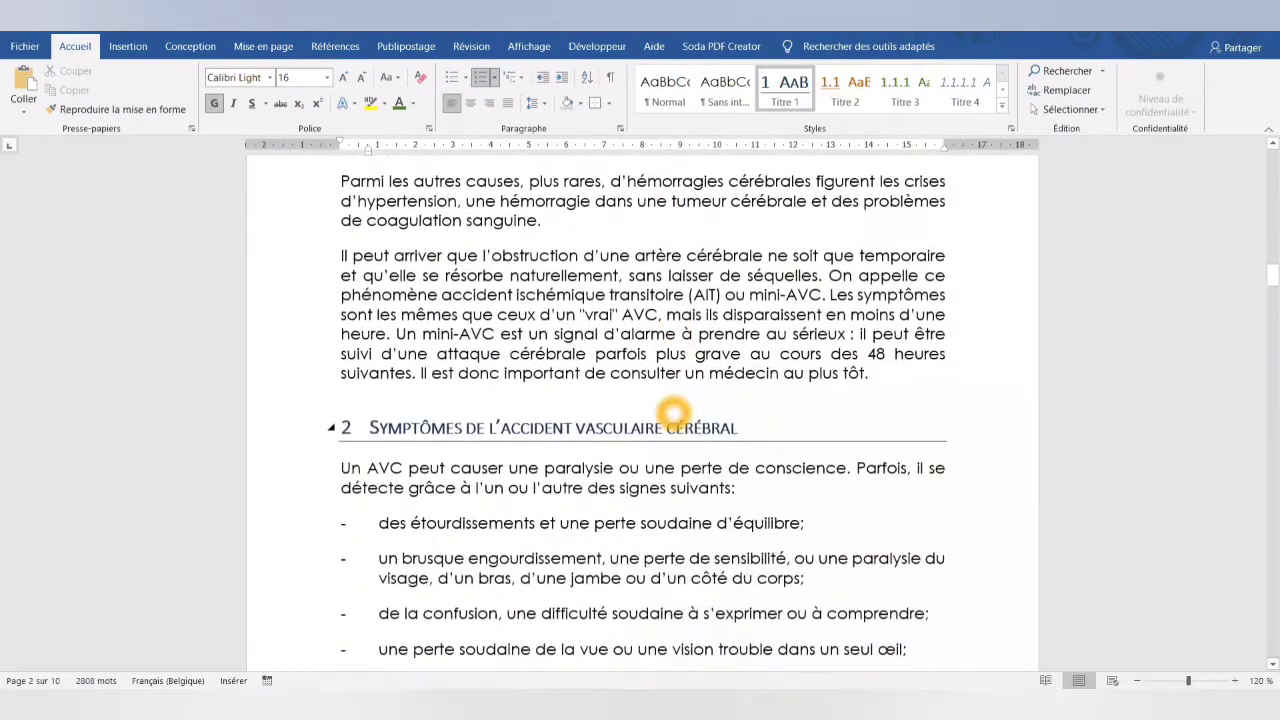
scroll(673, 412, down, 12)
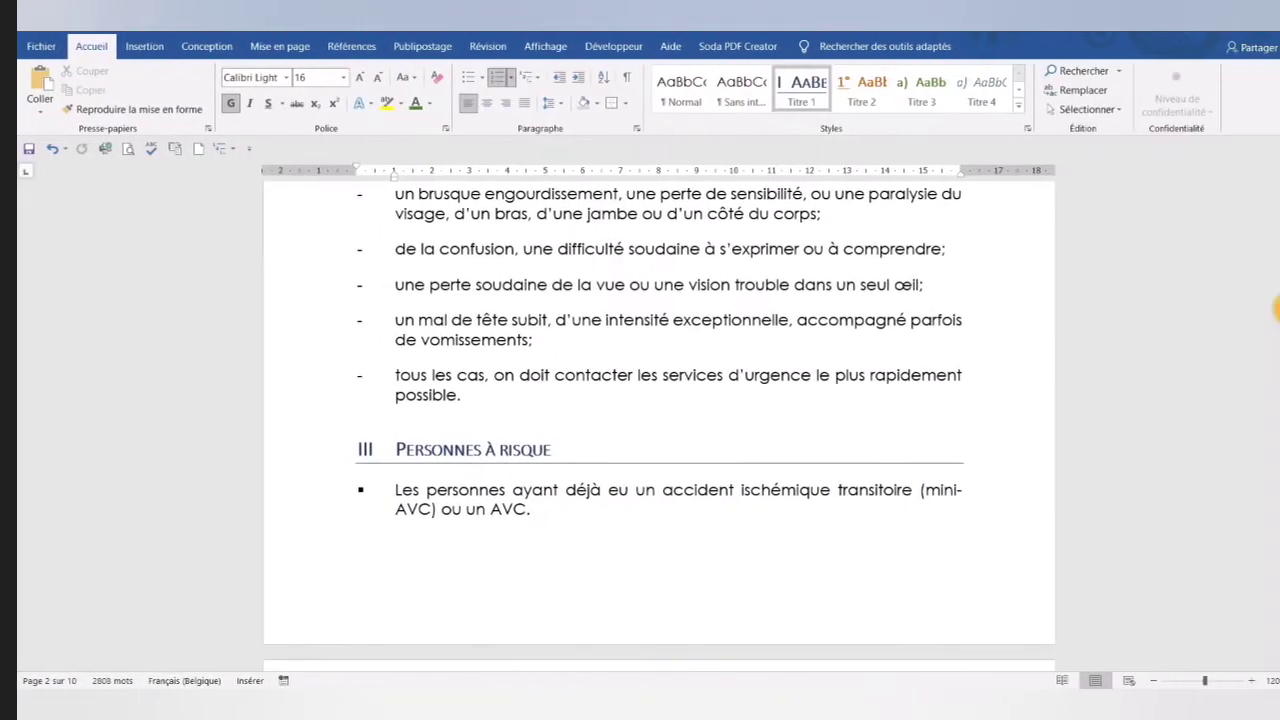
scroll(722, 521, down, 5)
scroll(722, 521, down, 15)
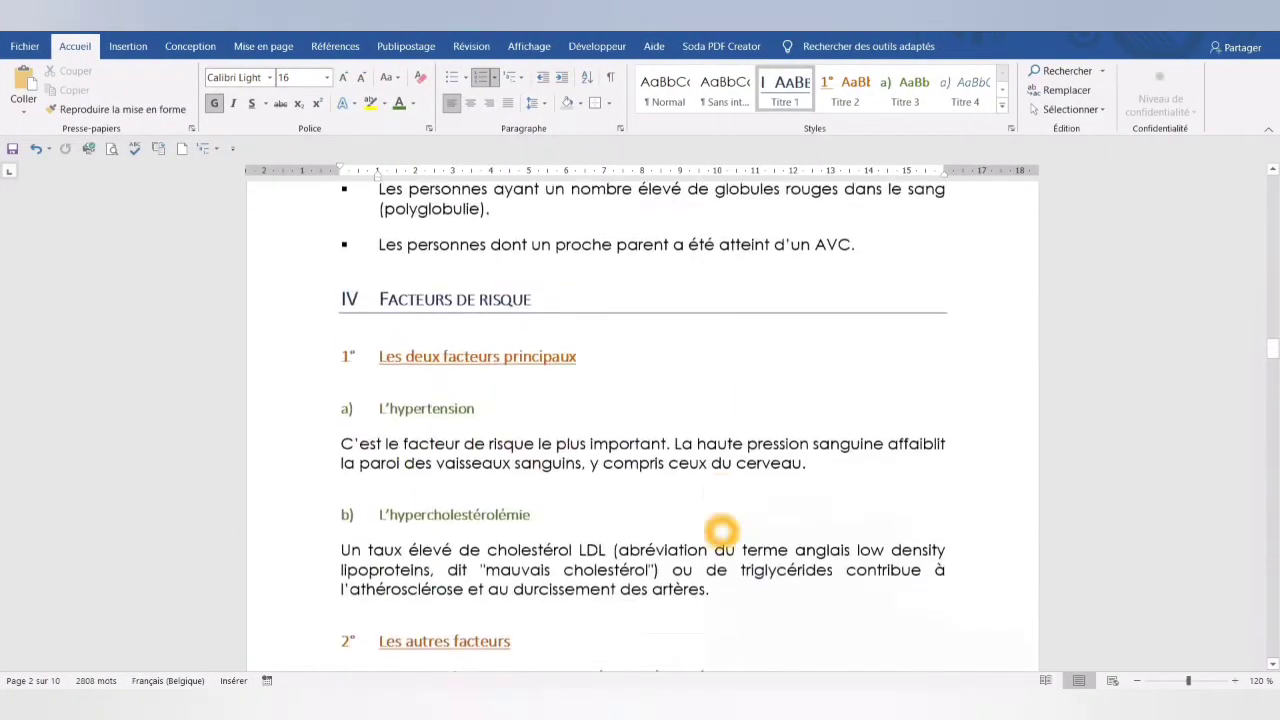
scroll(722, 541, down, 15)
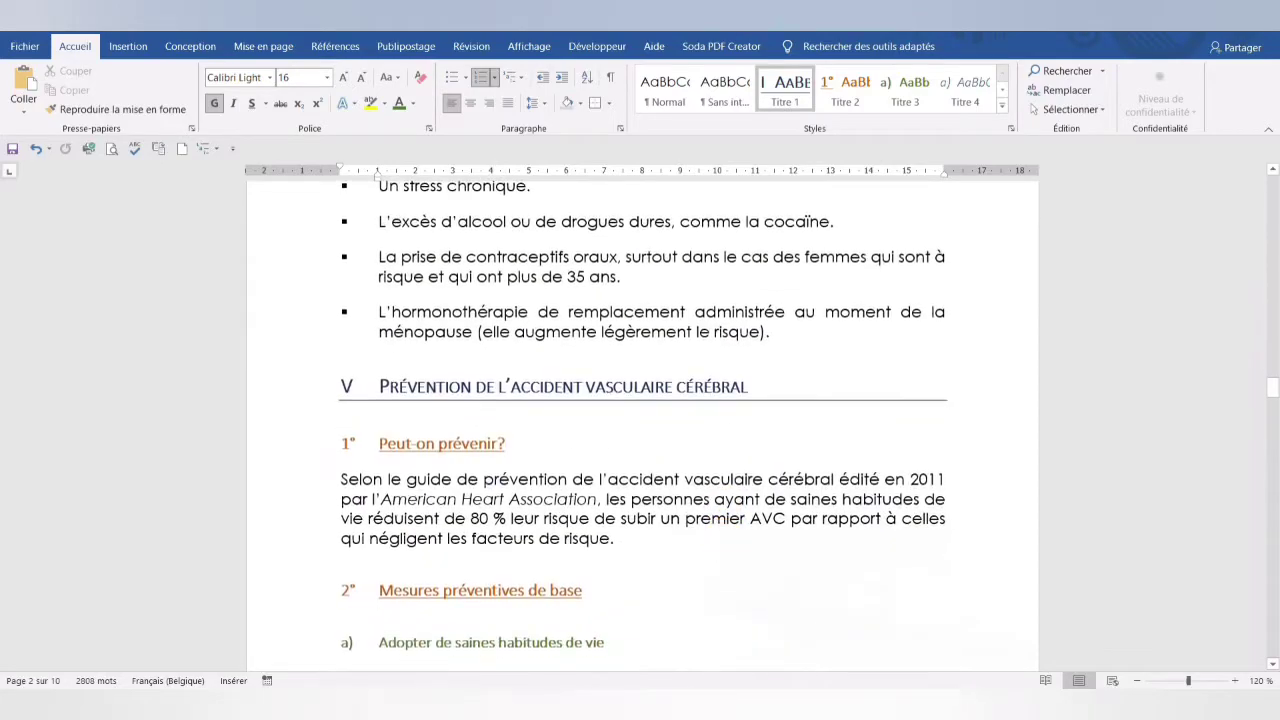
scroll(722, 541, down, 15)
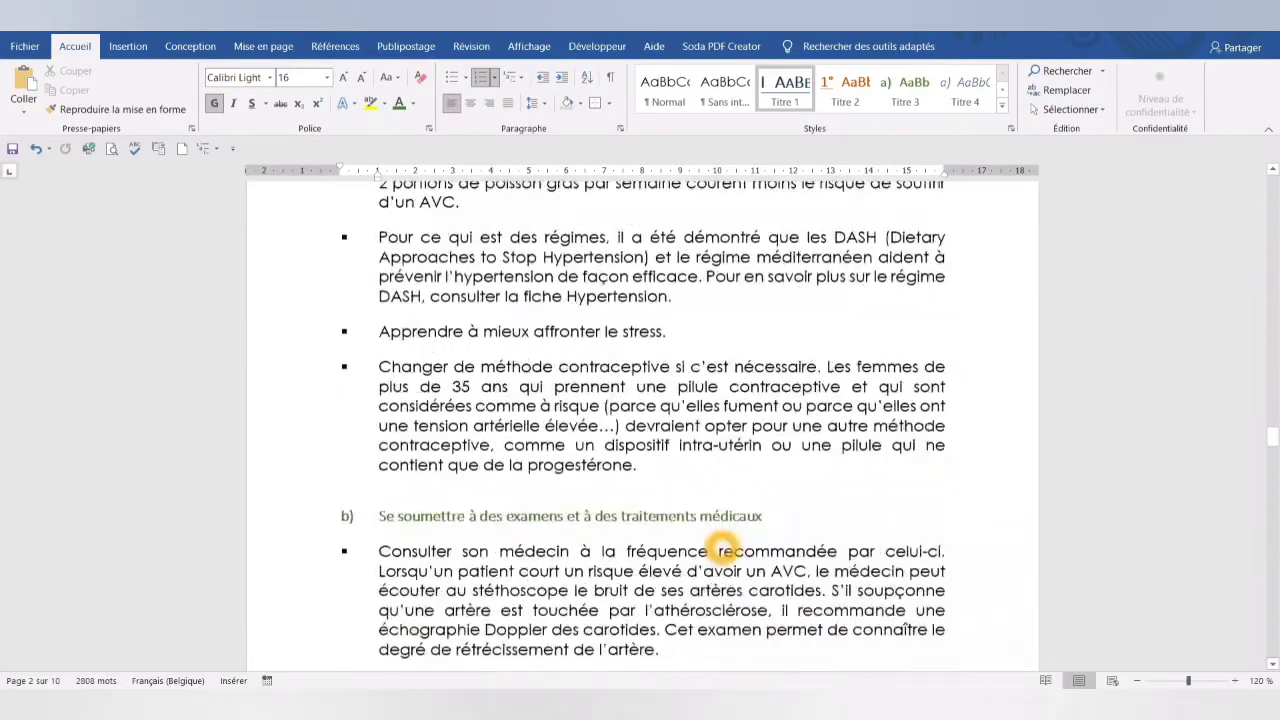
scroll(730, 560, down, 15)
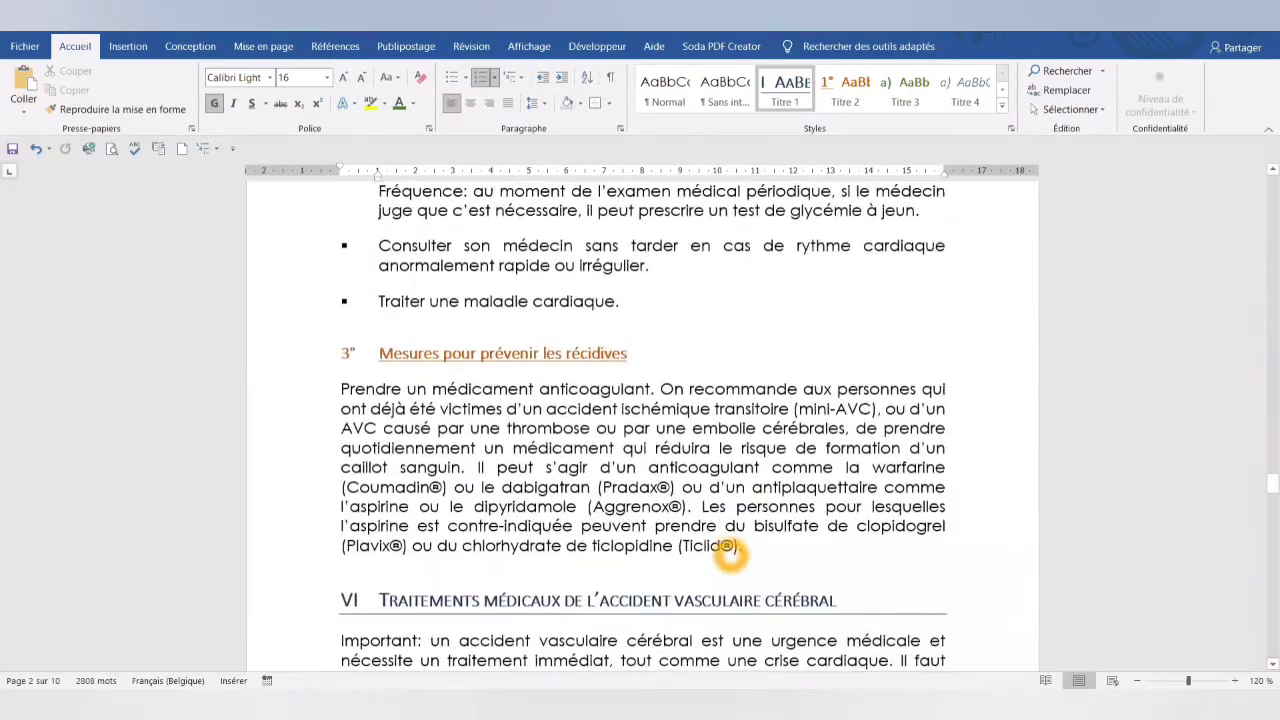
scroll(730, 560, down, 15)
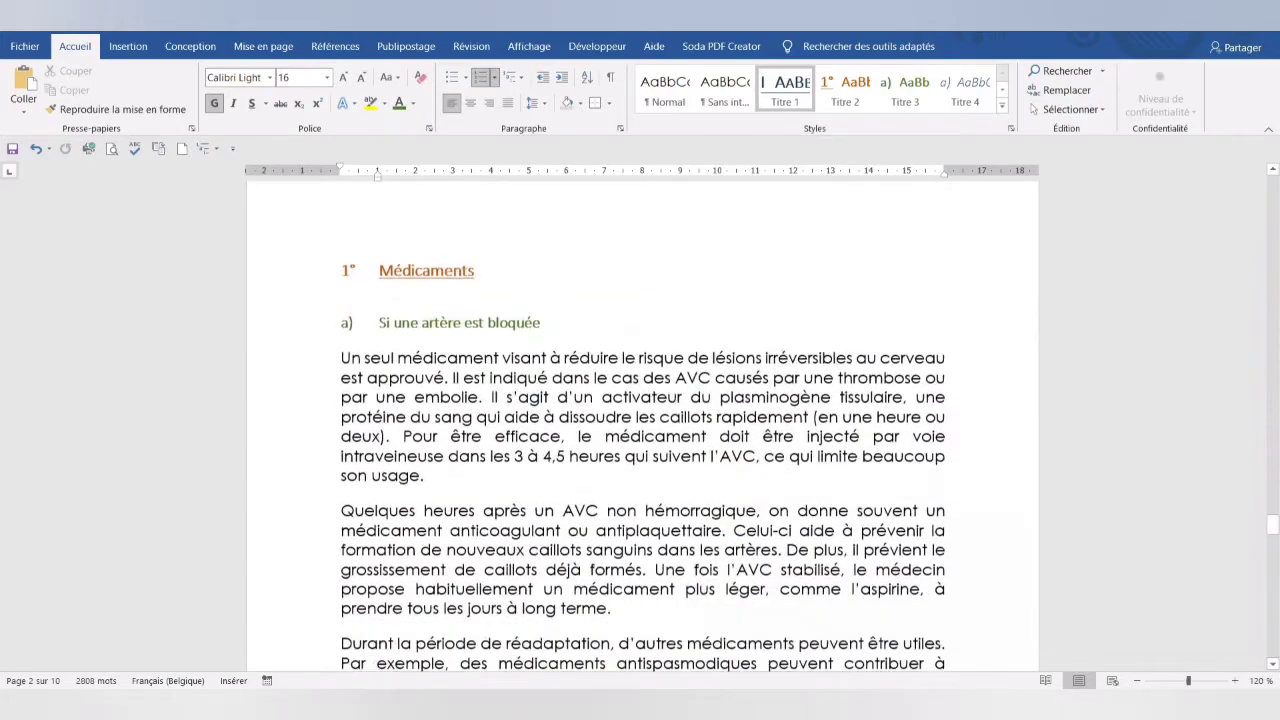
scroll(730, 562, down, 5)
key(ctrl+Home)
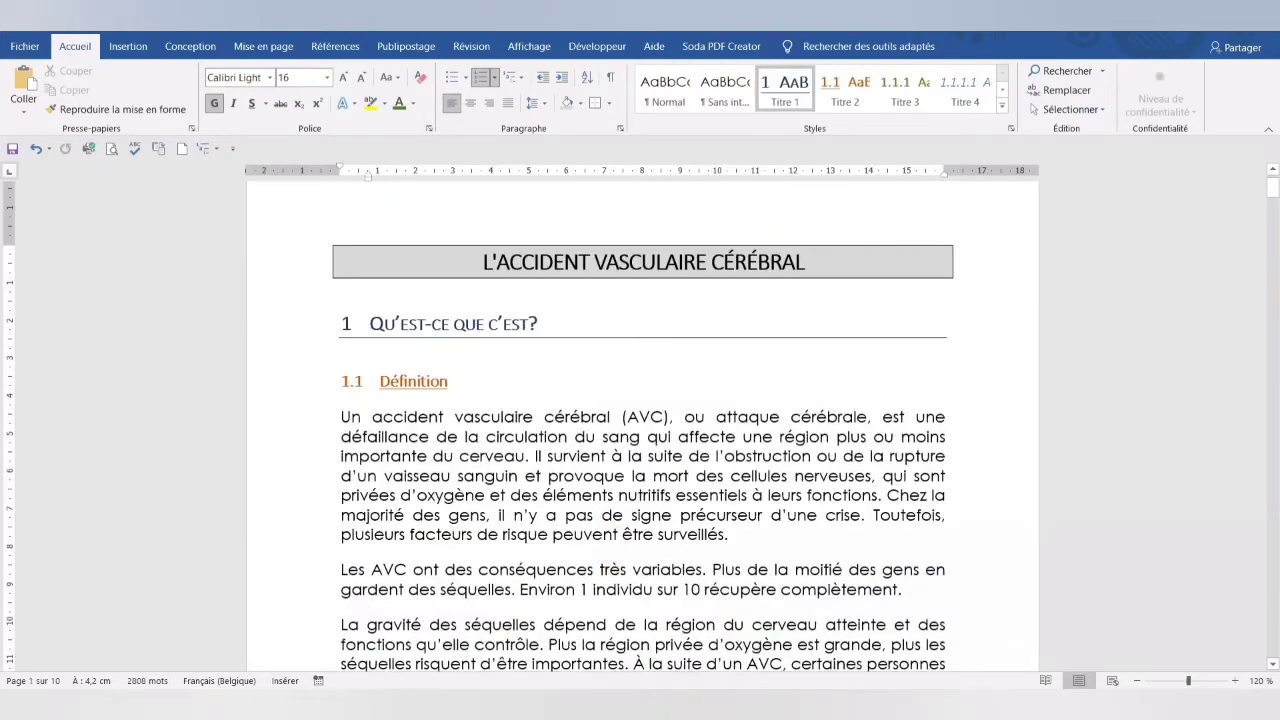
- Undo the decimal multilevel numbering applied to the headings
click(37, 150)
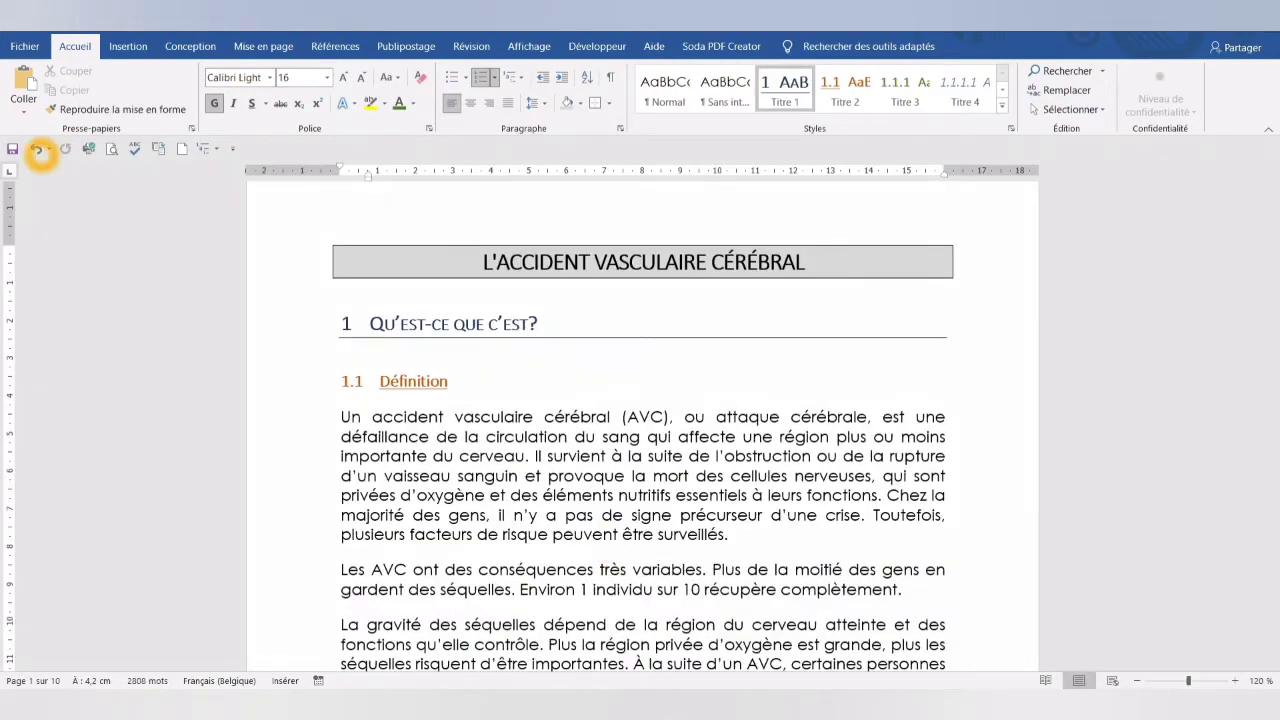
click(40, 152)
click(40, 152)
click(37, 150)
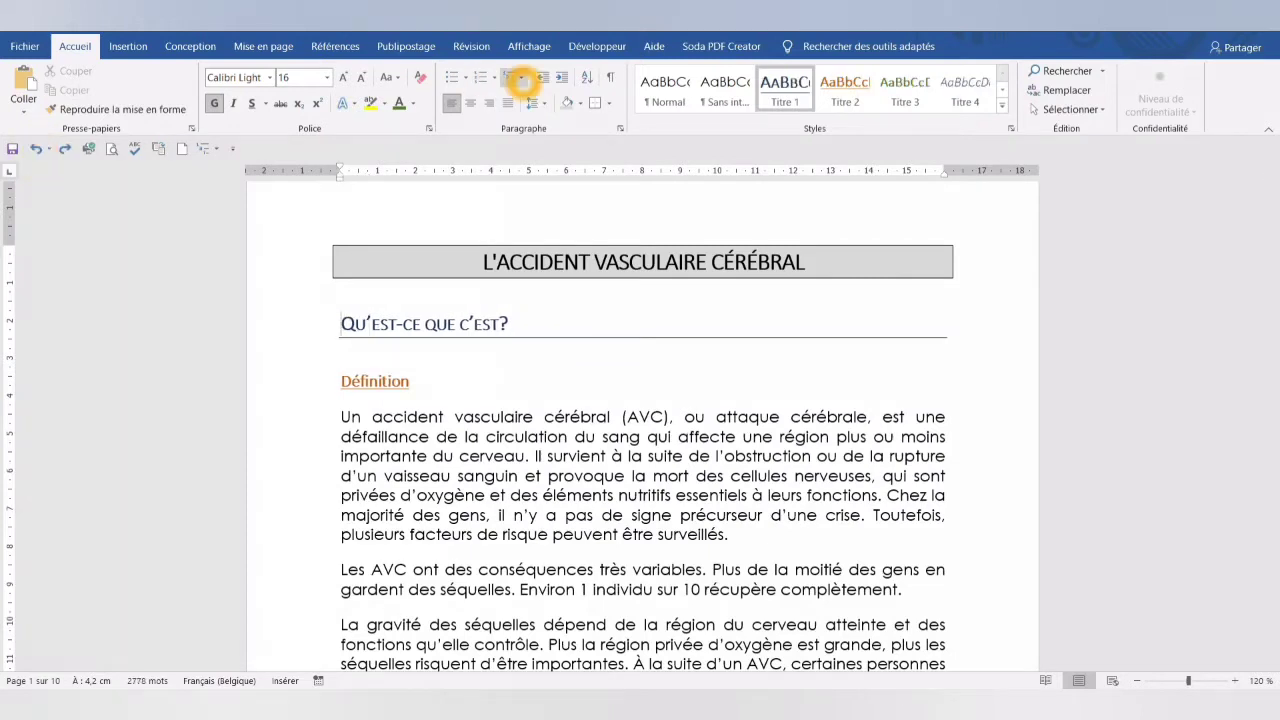
- Number the headings with the multilevel list I. Titre 1, A. Titre 2, 1. Titre 3
click(521, 78)
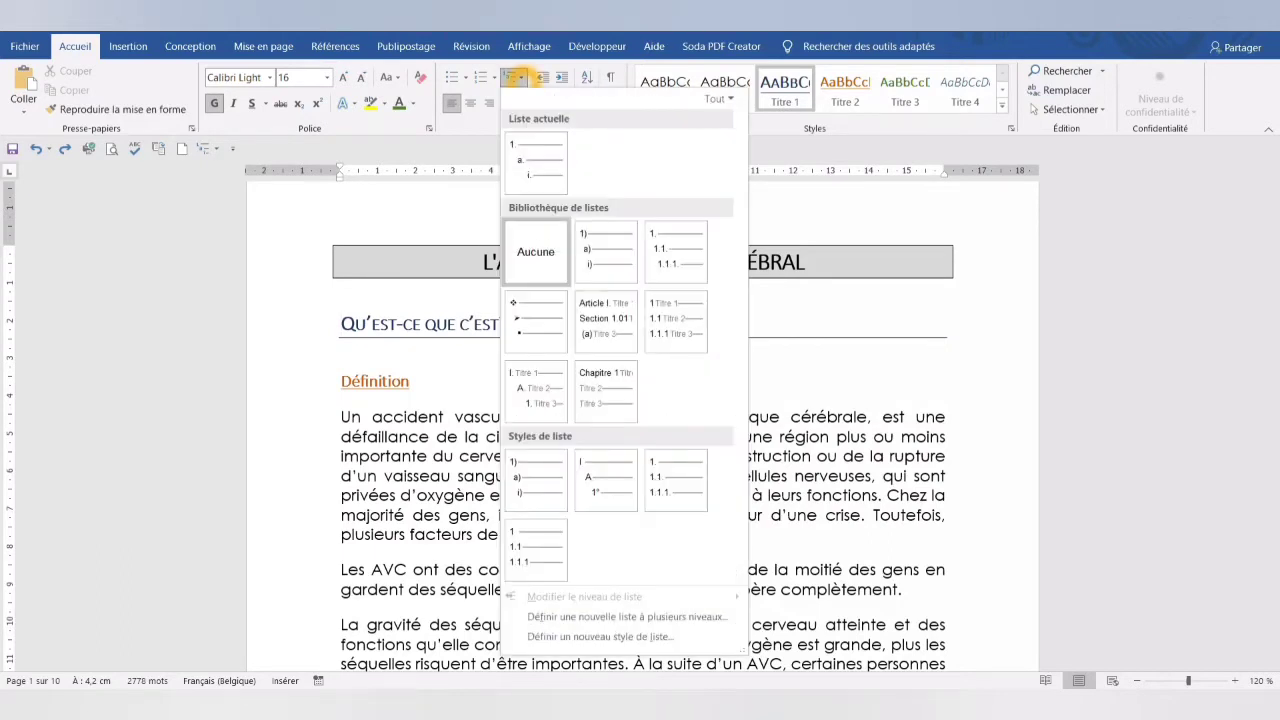
mouse_move(511, 396)
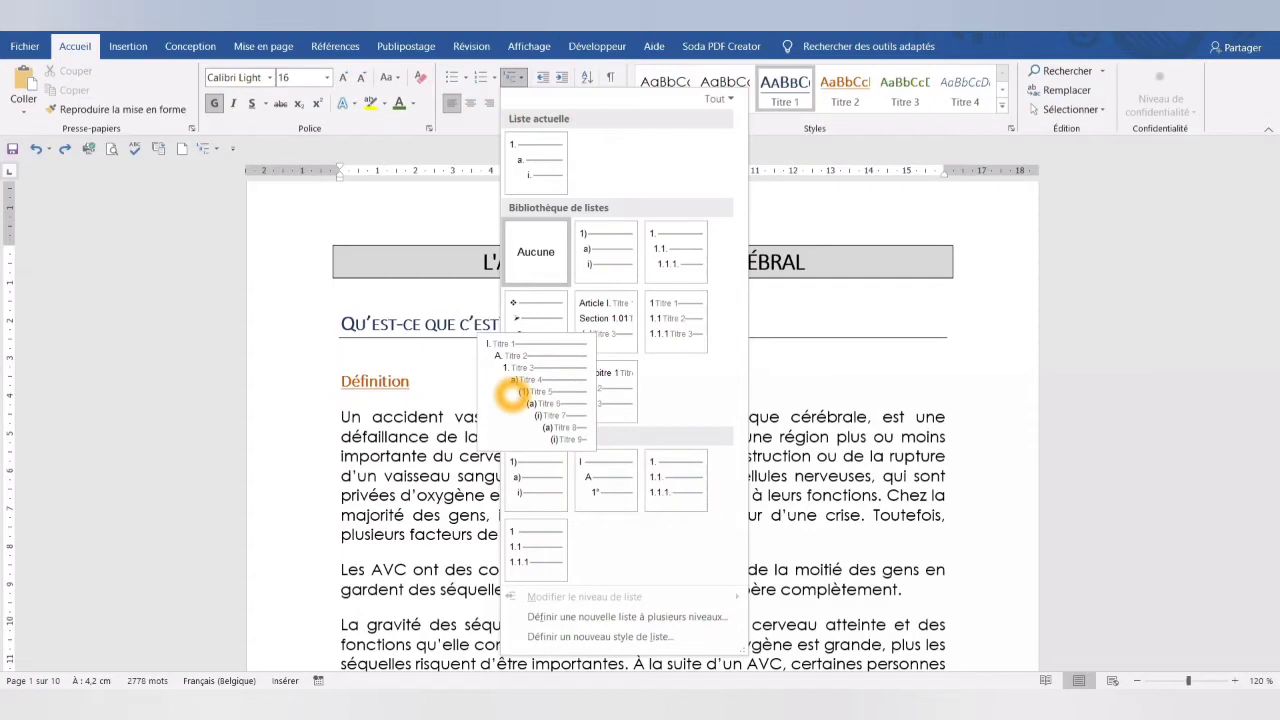
click(511, 396)
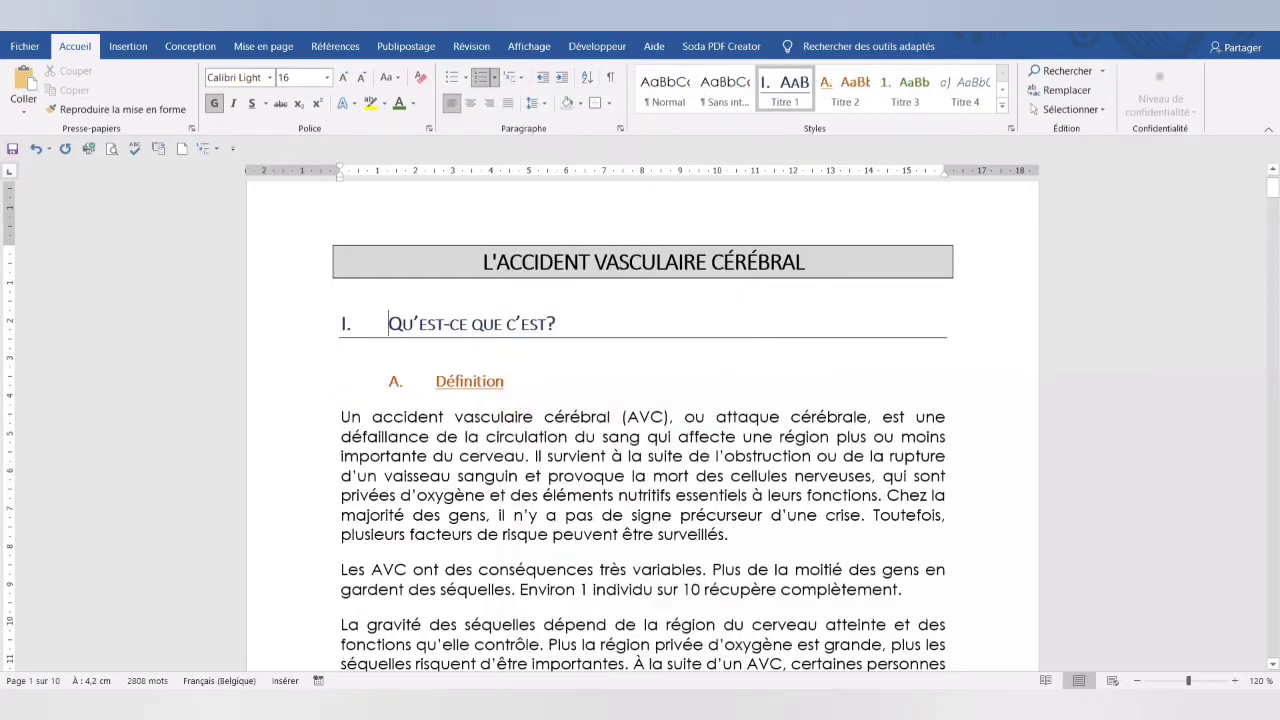
- Start defining a new list style and name it Titres3niv
click(521, 77)
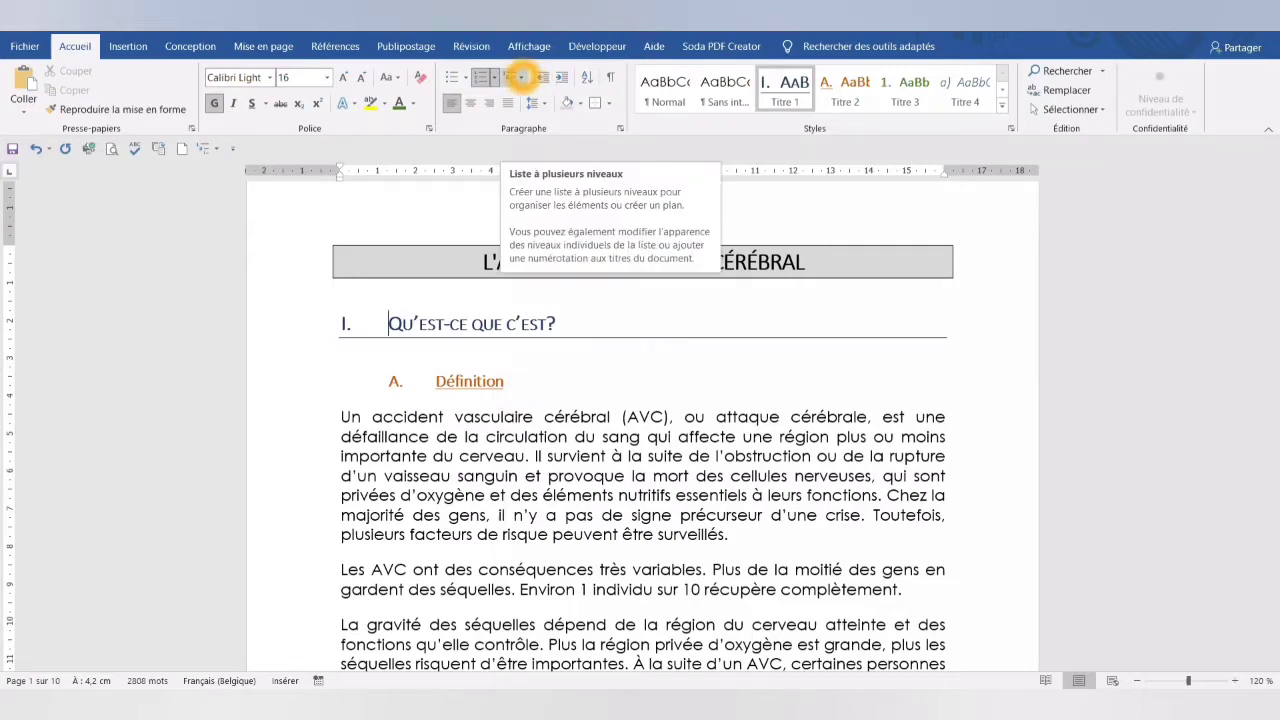
click(521, 77)
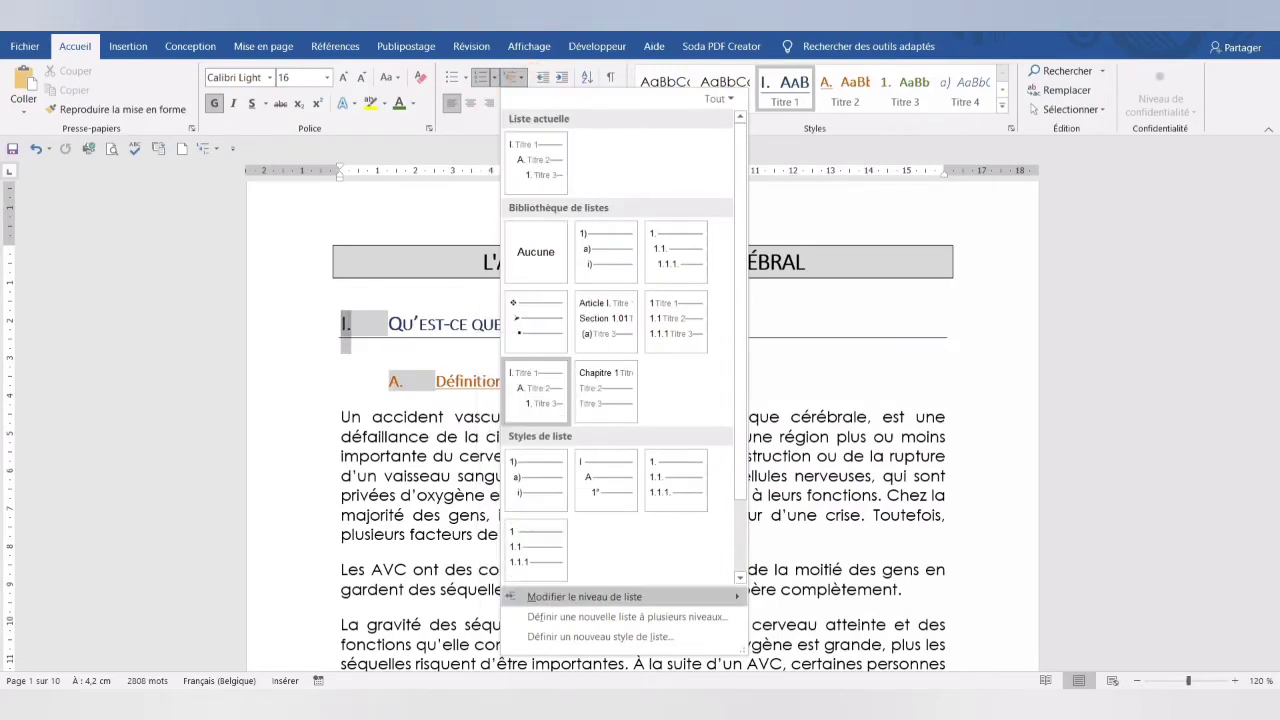
click(555, 638)
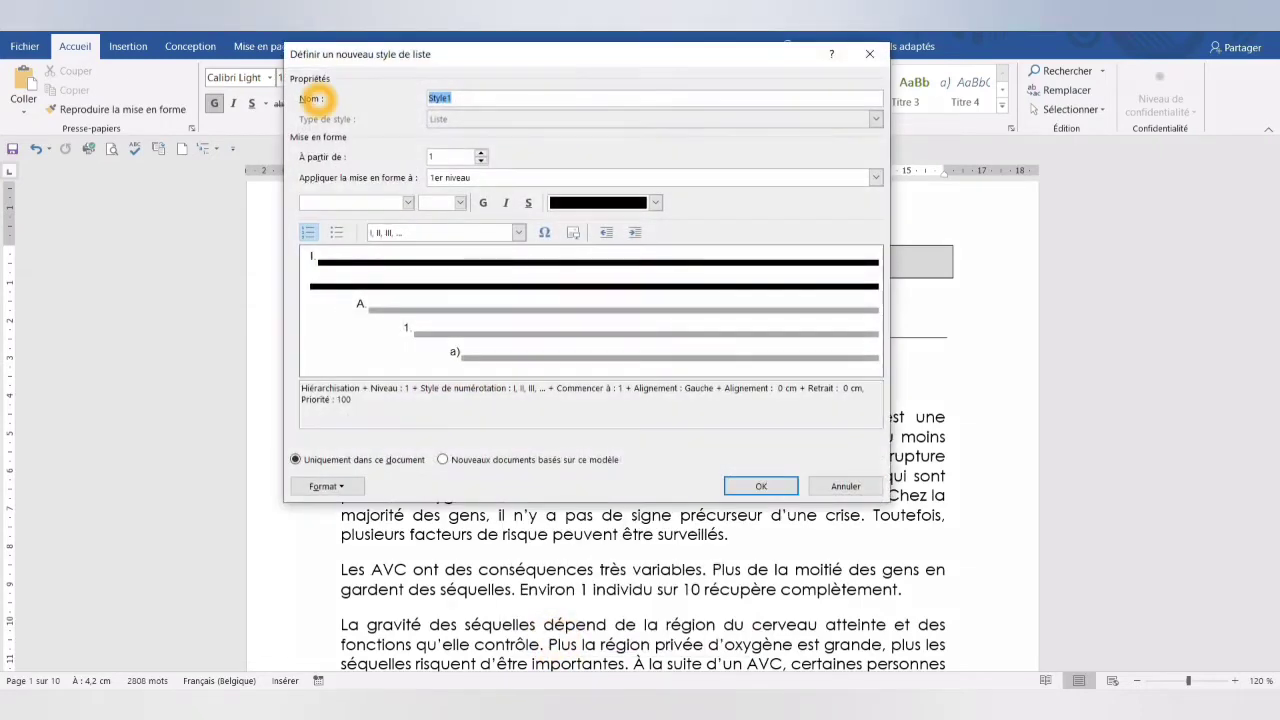
text(Titres3niv)
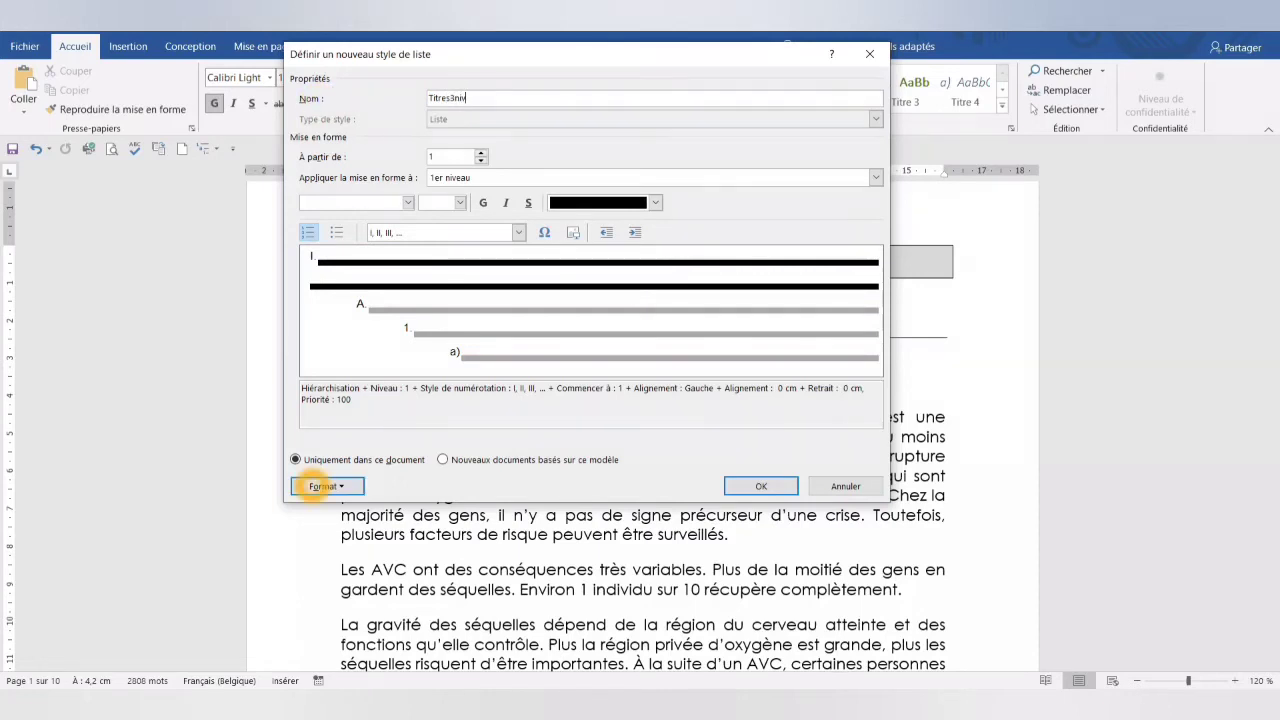
- In the Titres3niv style's numbering settings, link level 1 to the Titre 1 style
click(315, 485)
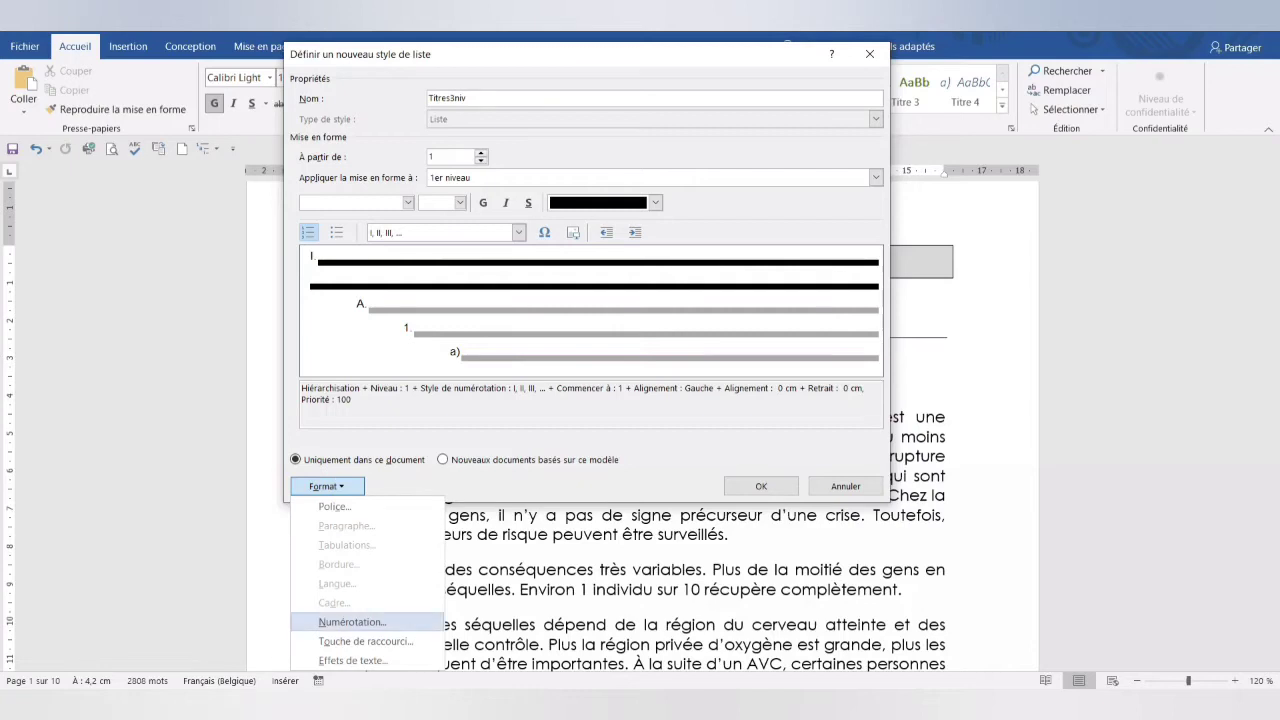
click(350, 622)
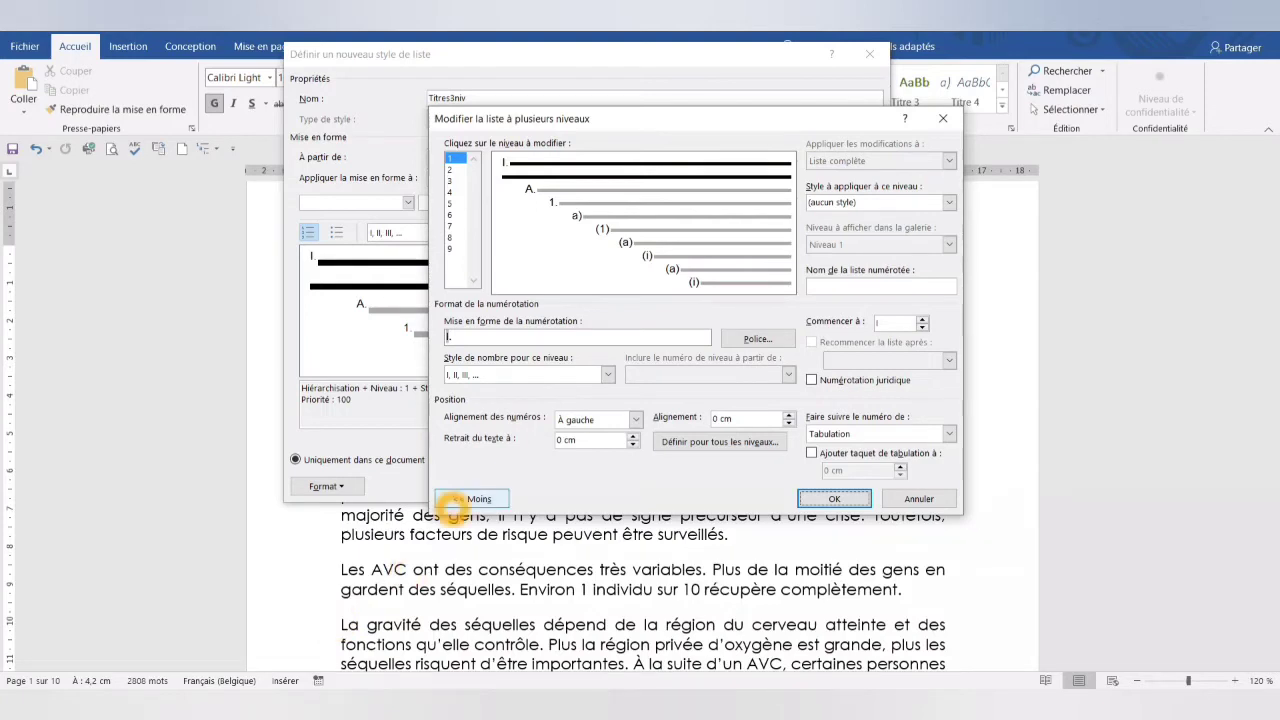
click(466, 499)
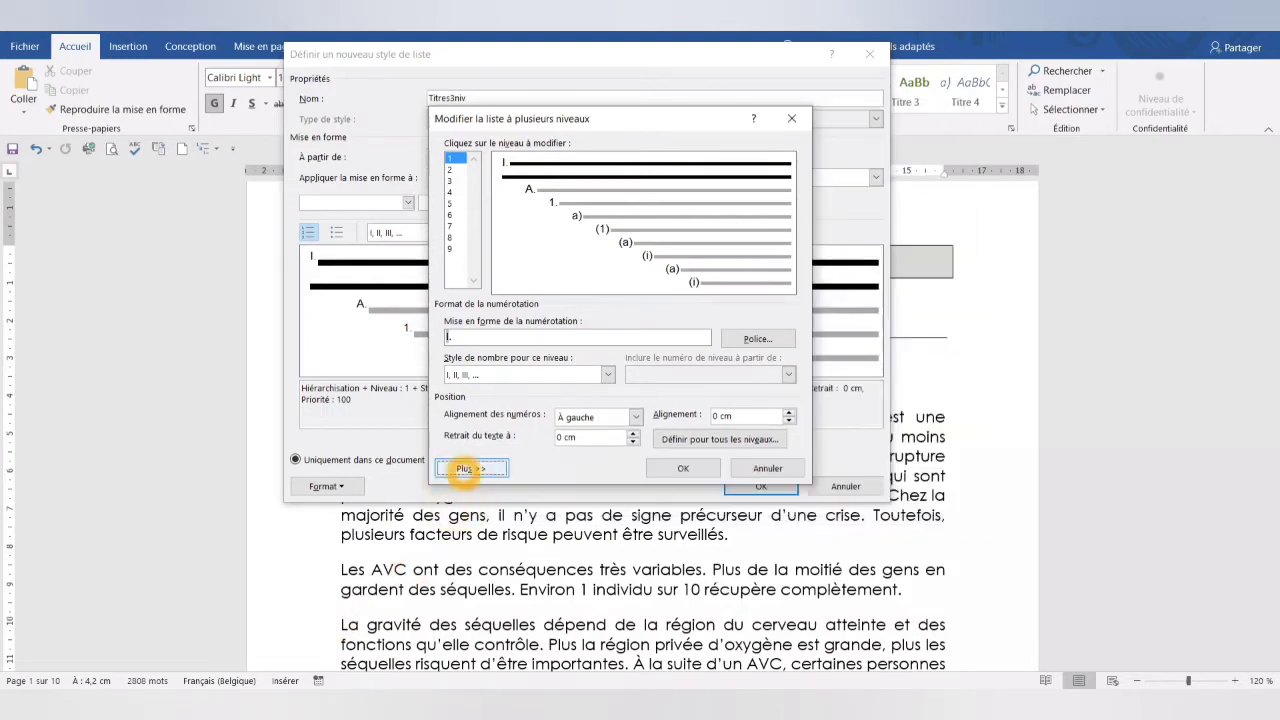
click(466, 469)
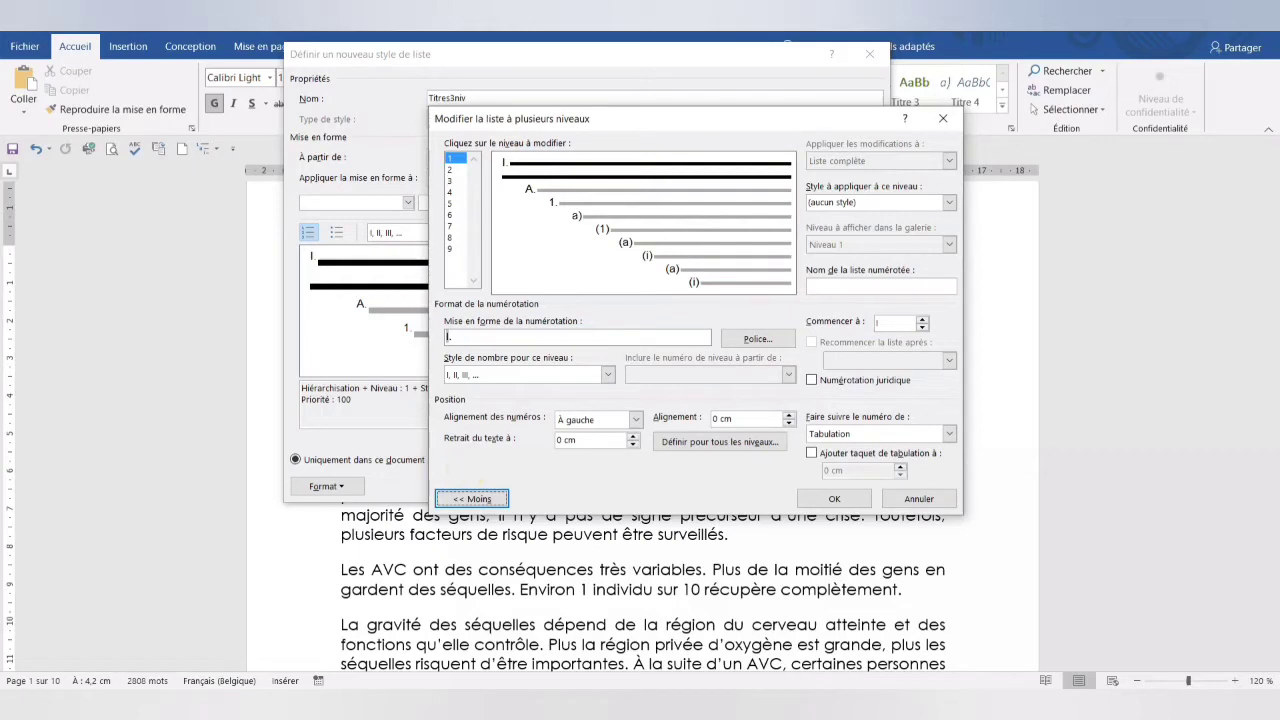
click(458, 158)
click(458, 158)
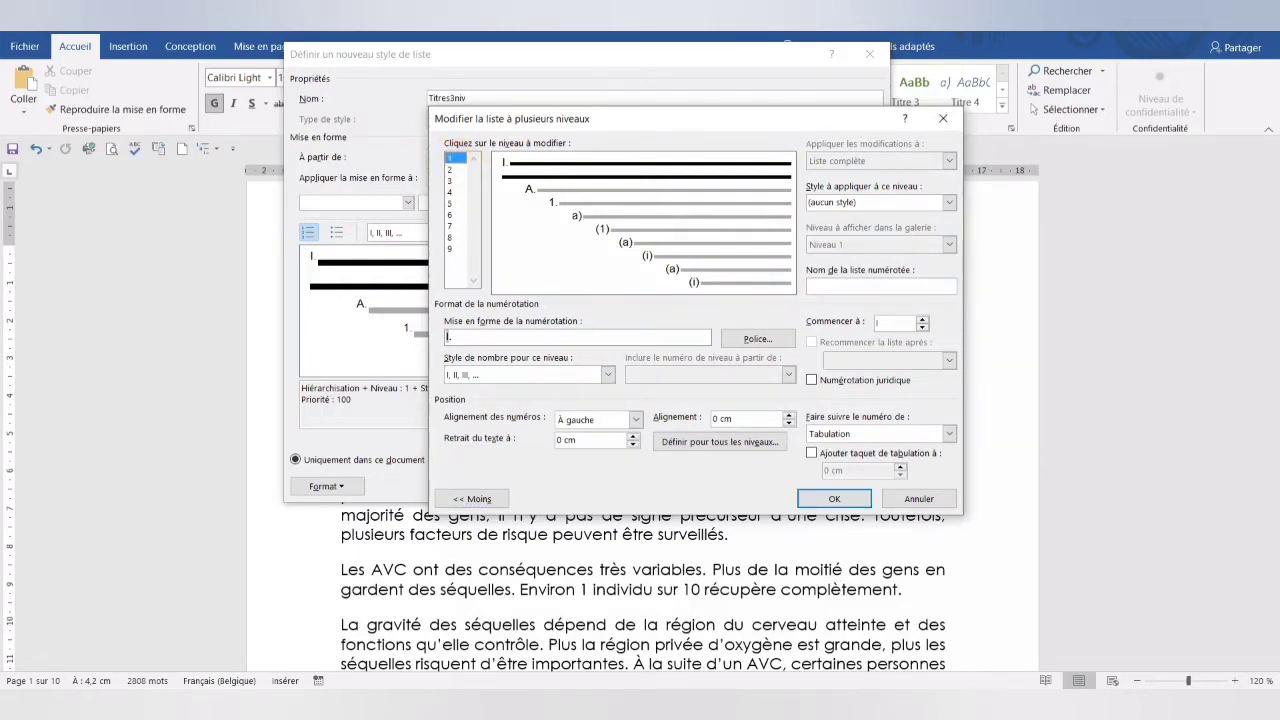
click(818, 196)
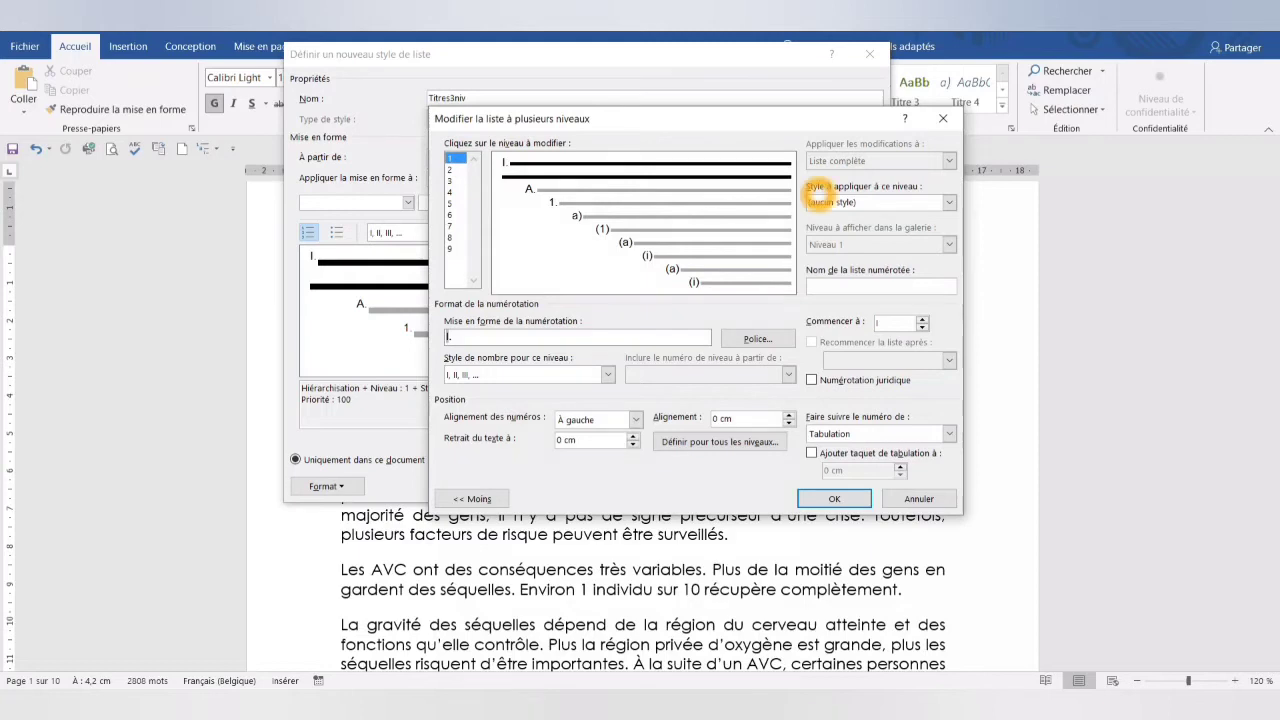
click(945, 206)
click(948, 202)
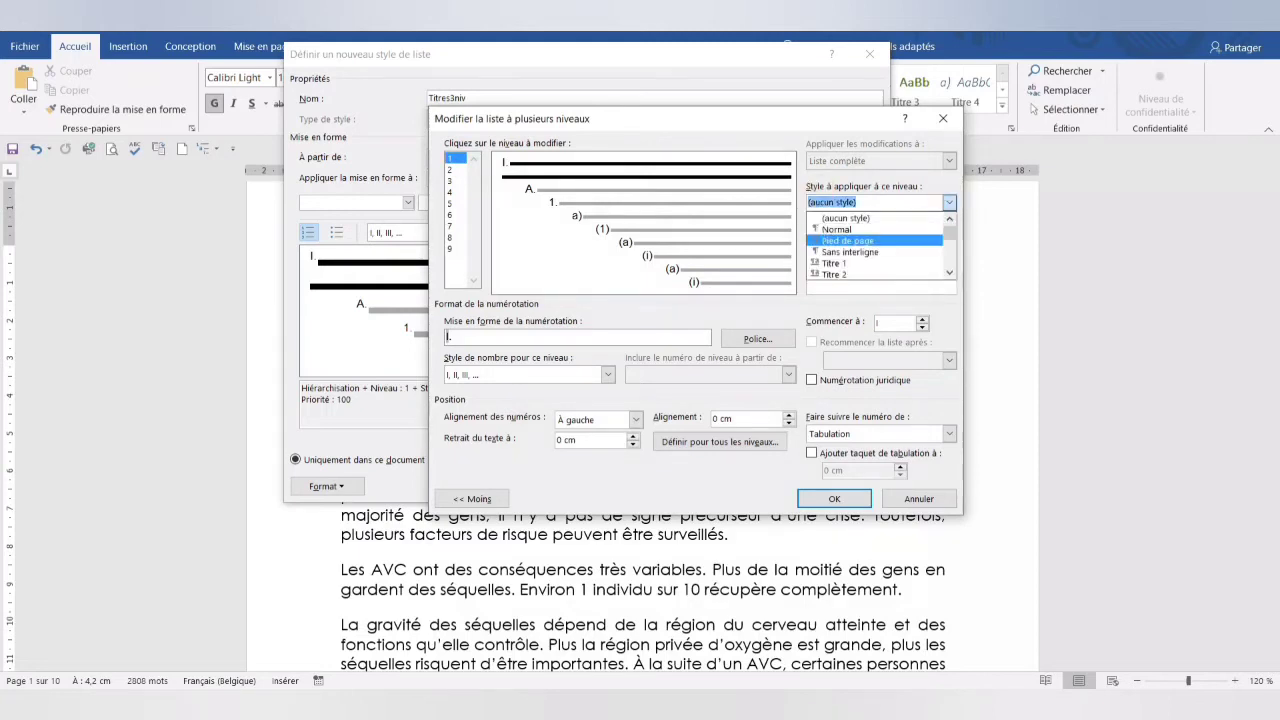
click(885, 263)
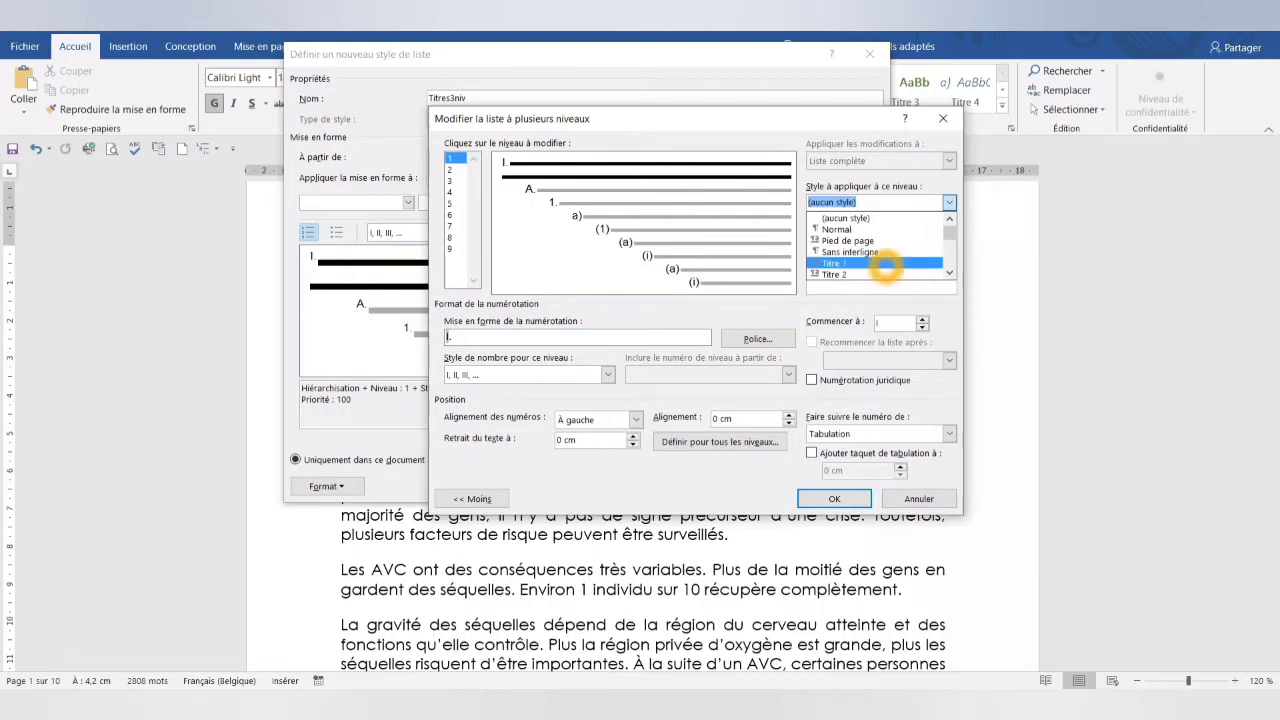
click(885, 263)
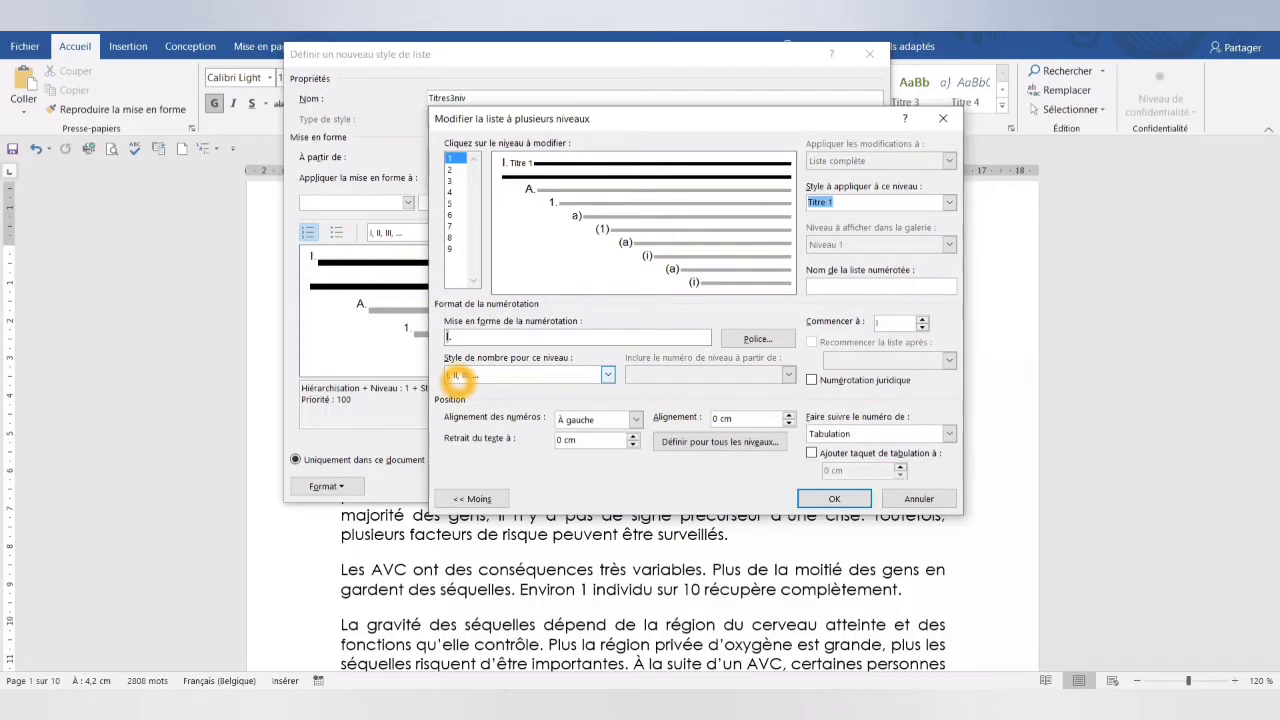
- Remove the period after the level 1 Roman numeral in the number format
click(465, 339)
click(465, 340)
key(BackSpace)
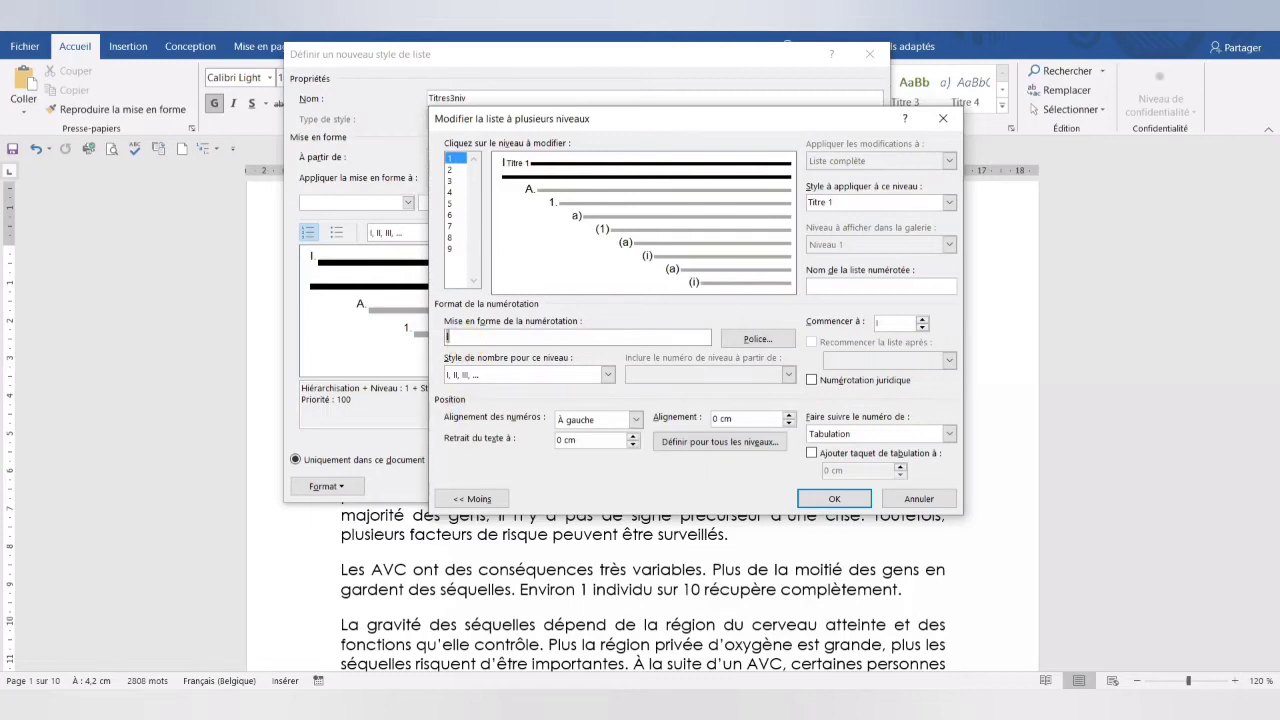
- Set the level 1 text indent to 1 cm
click(453, 415)
click(668, 416)
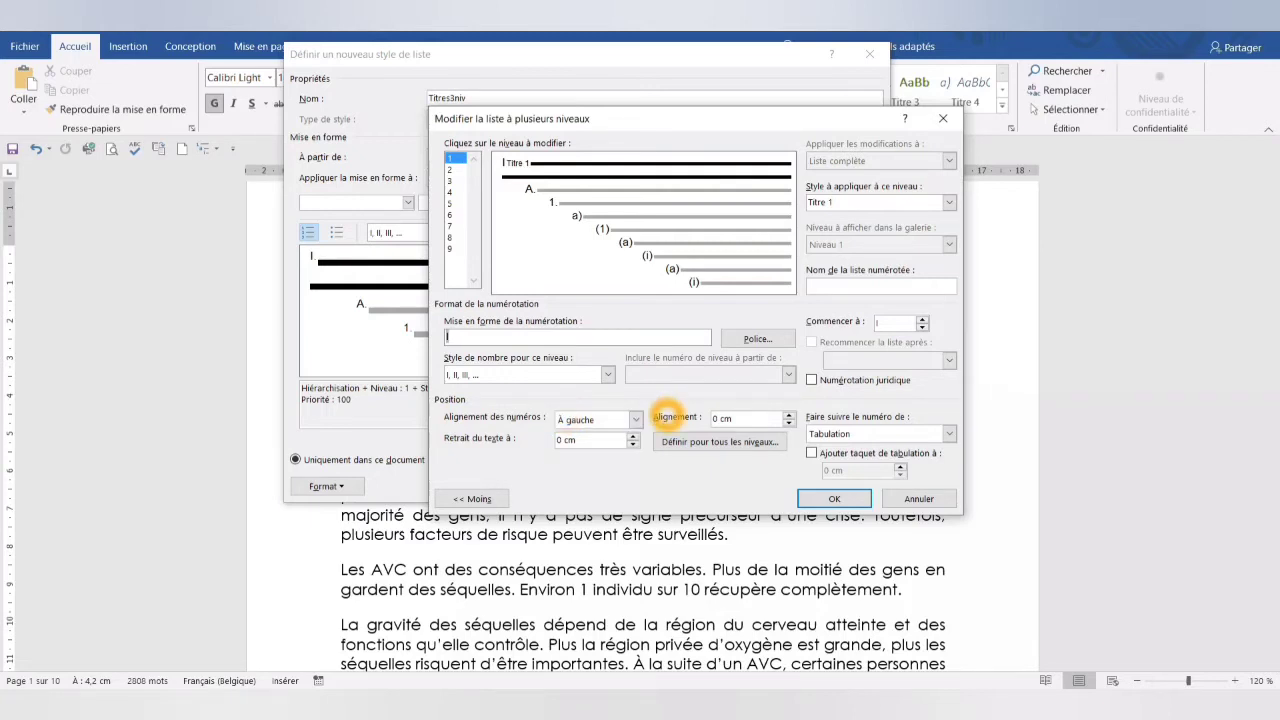
click(481, 439)
click(588, 439)
drag(585, 442, 538, 451)
text(1)
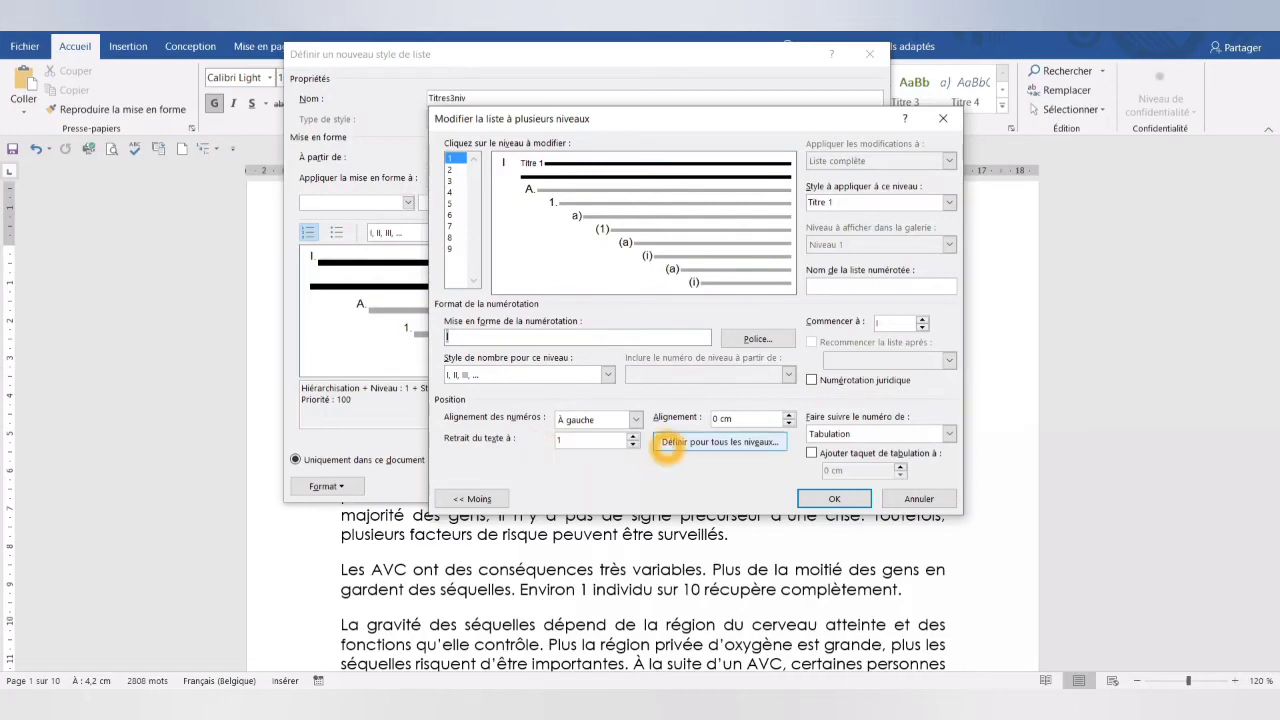
- In the settings for all levels, set the additional indent for each level to 0
click(668, 446)
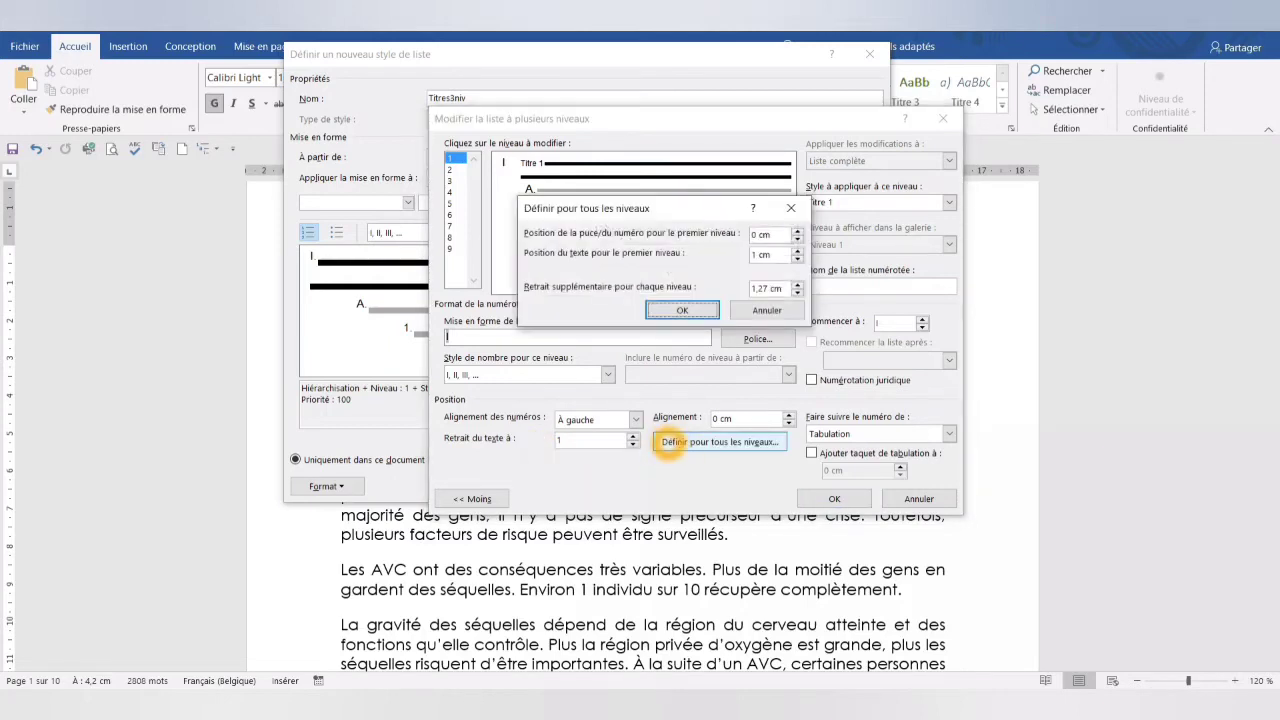
click(780, 233)
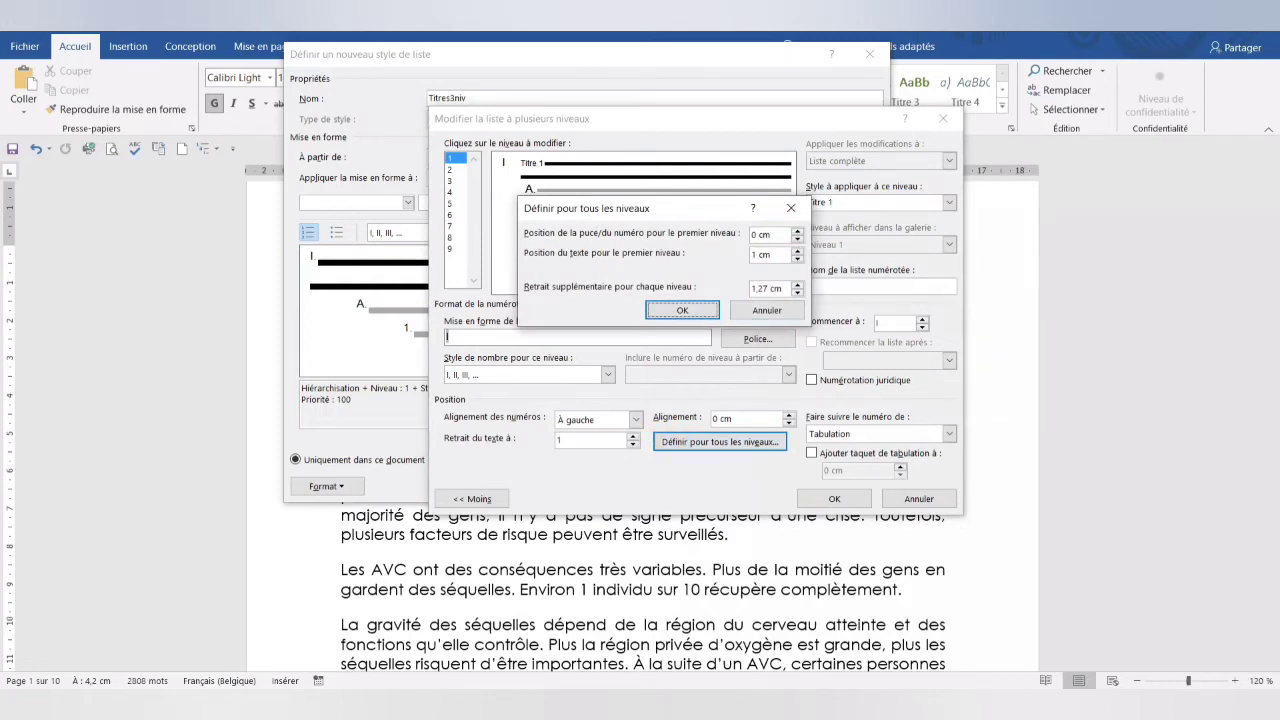
click(765, 256)
click(780, 289)
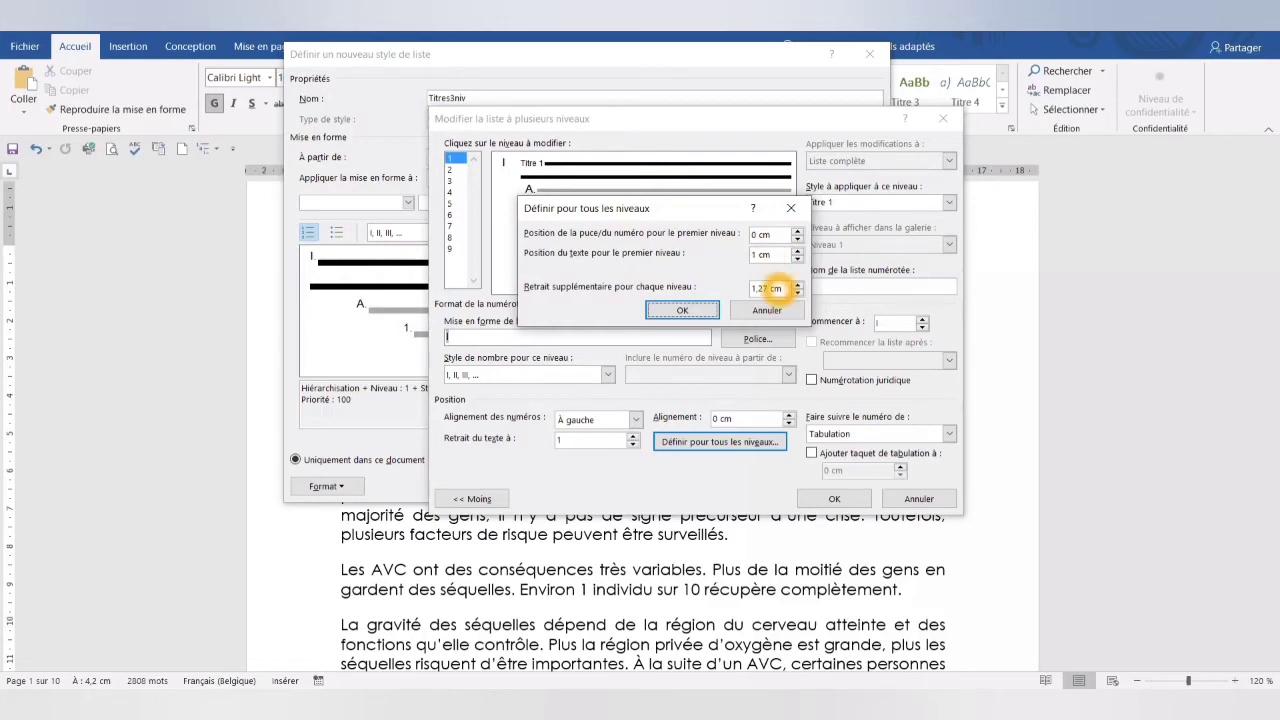
click(780, 289)
click(780, 289)
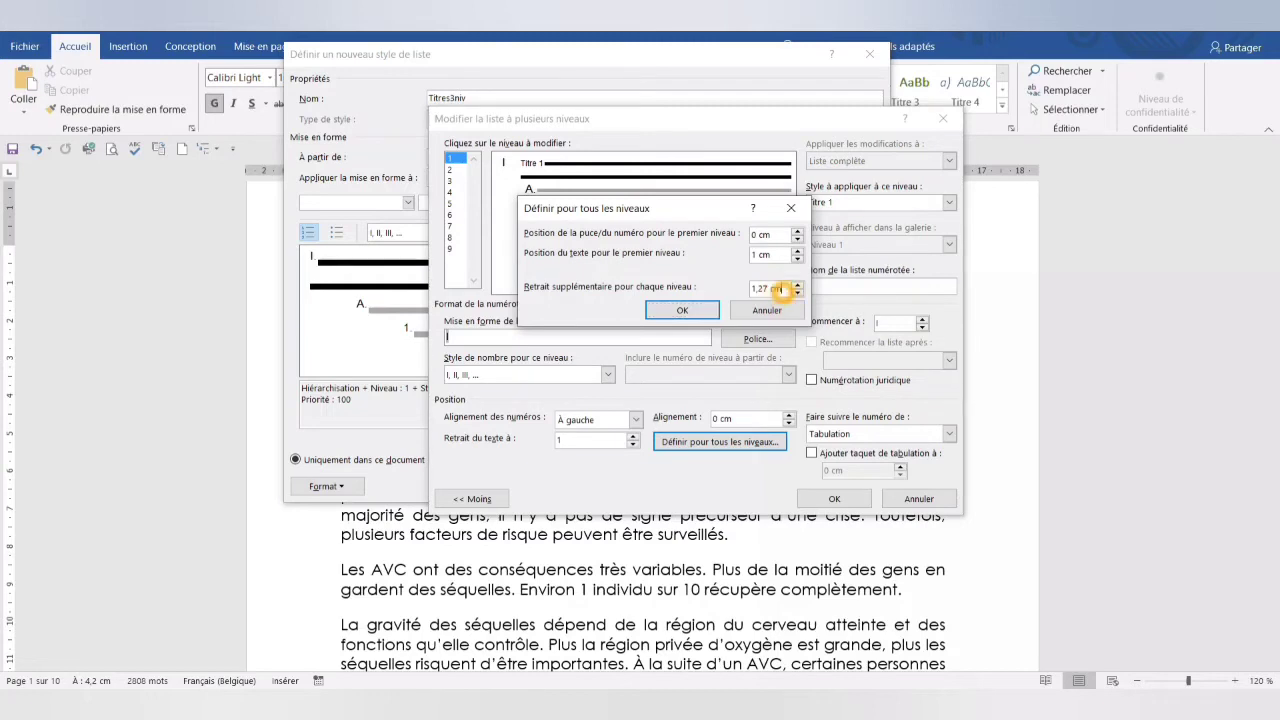
drag(782, 289, 742, 288)
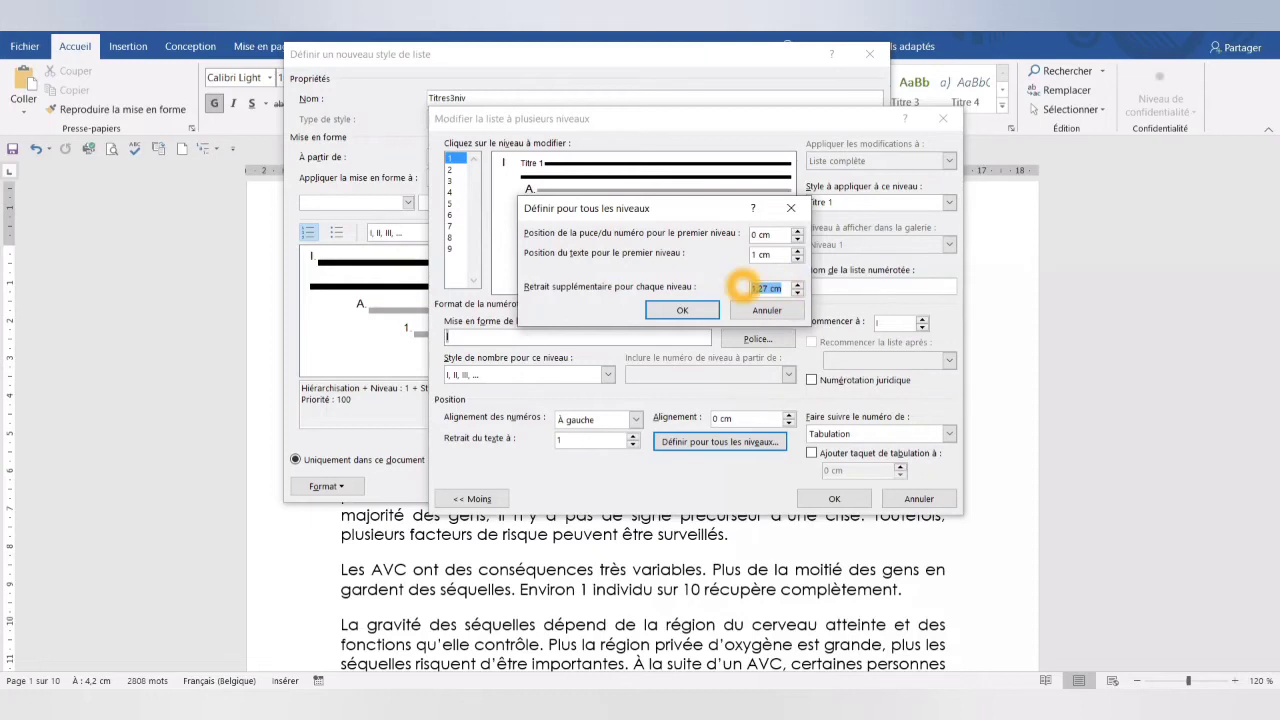
text(0)
click(695, 310)
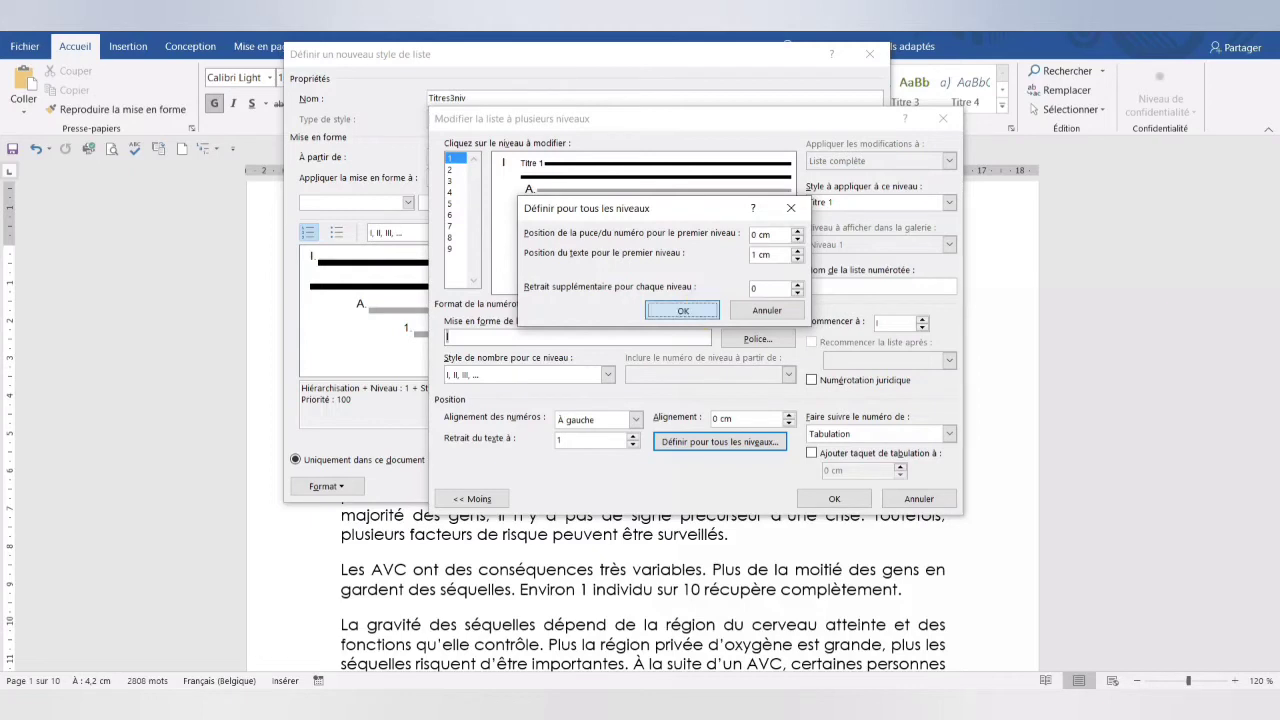
click(695, 310)
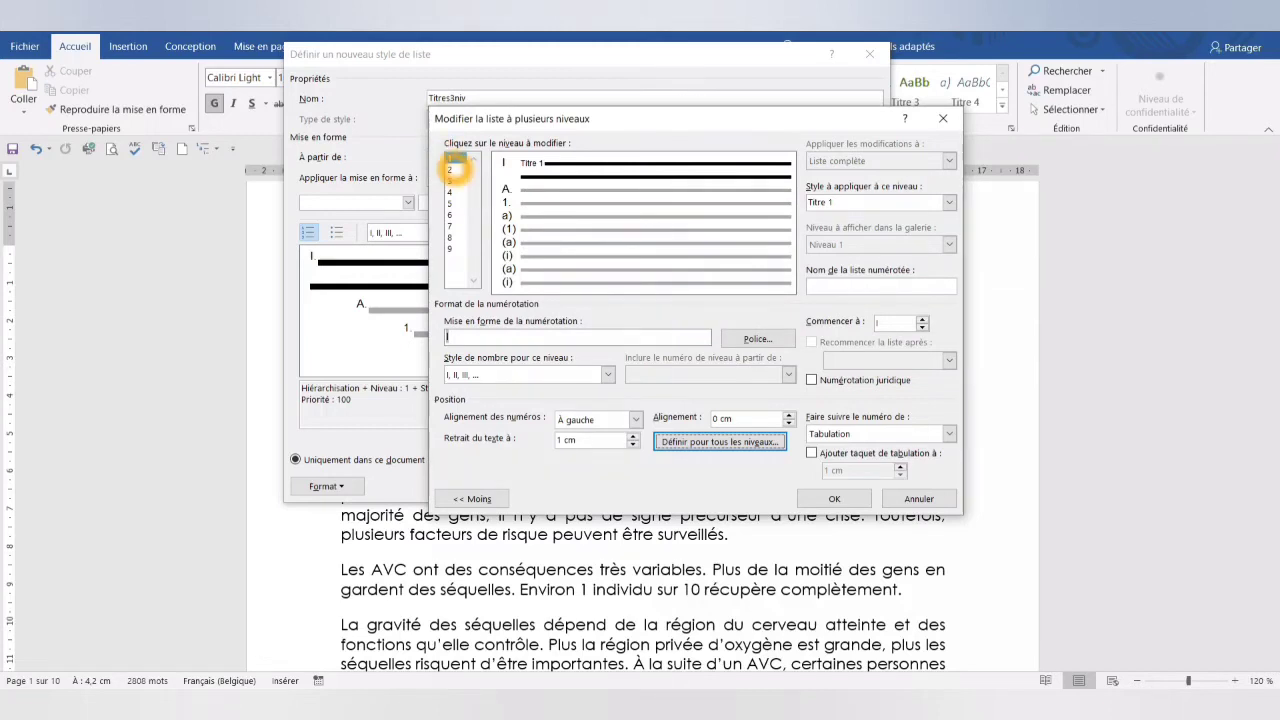
- Link level 2 of the list to the Titre 2 style
click(452, 169)
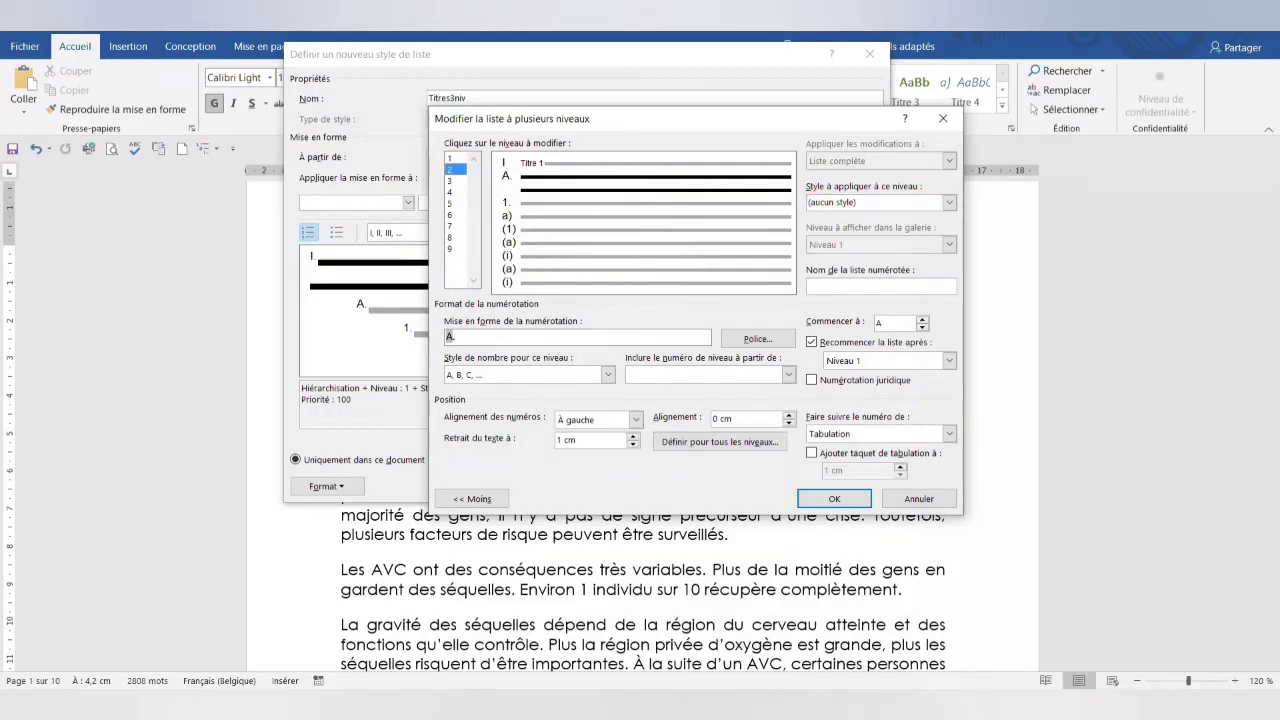
click(949, 202)
click(895, 274)
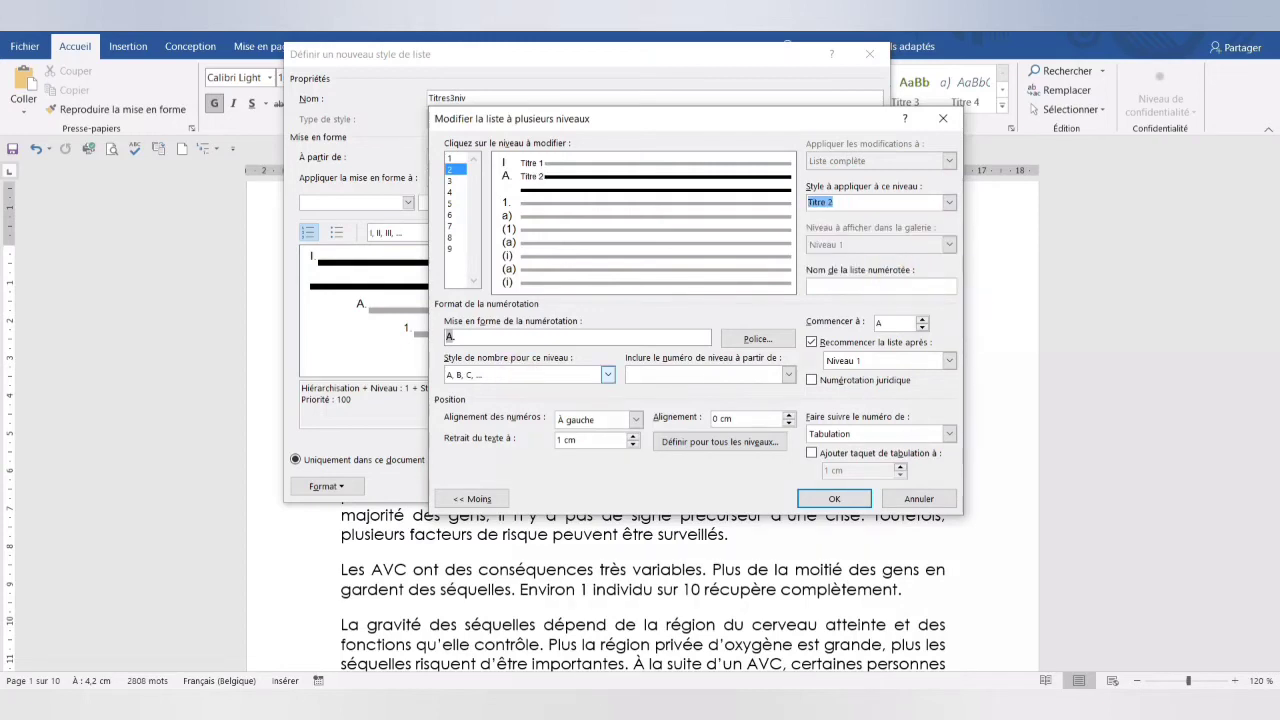
- Give level 2 the 1, 2, 3 number style and replace the period after its number with a degree sign (1°)
click(607, 374)
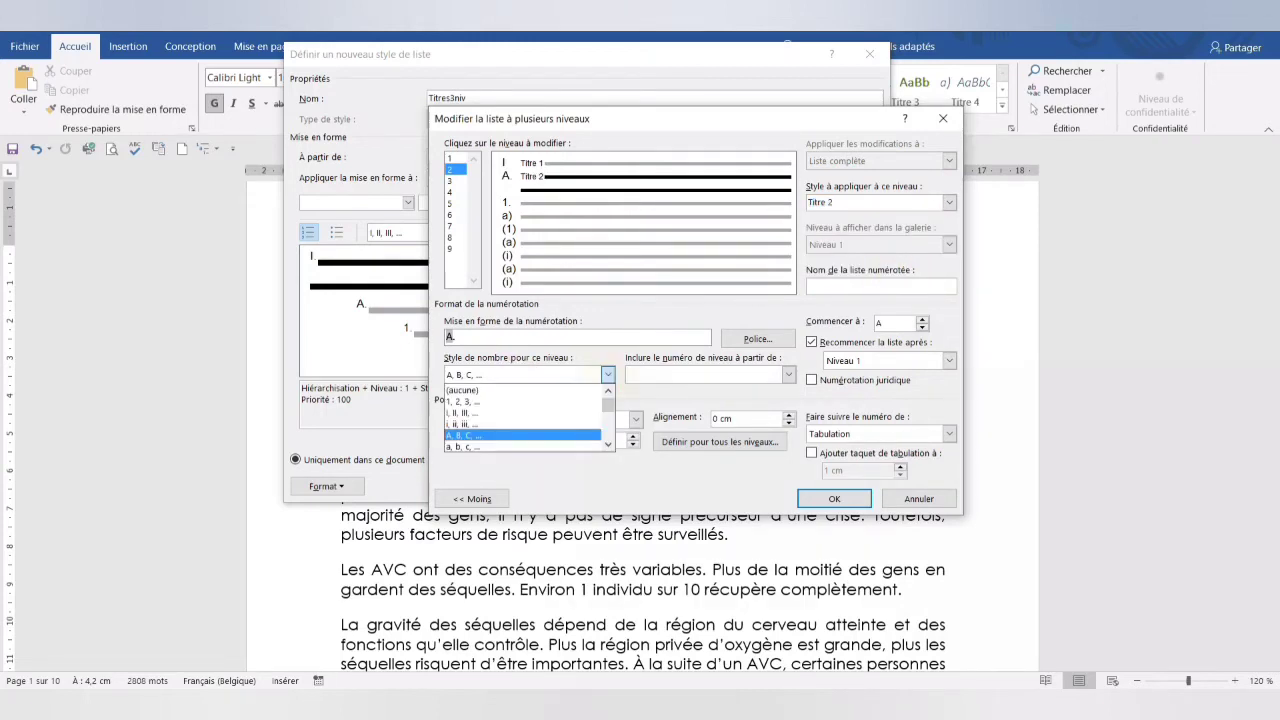
click(575, 402)
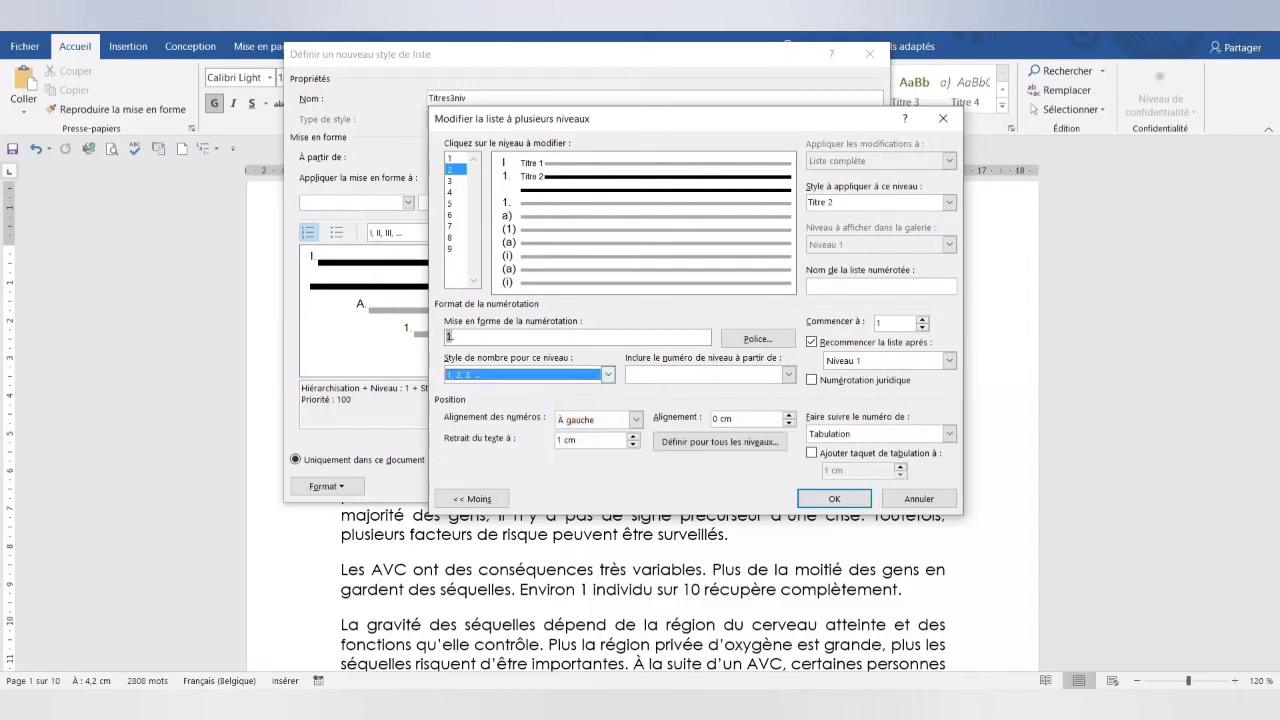
click(567, 338)
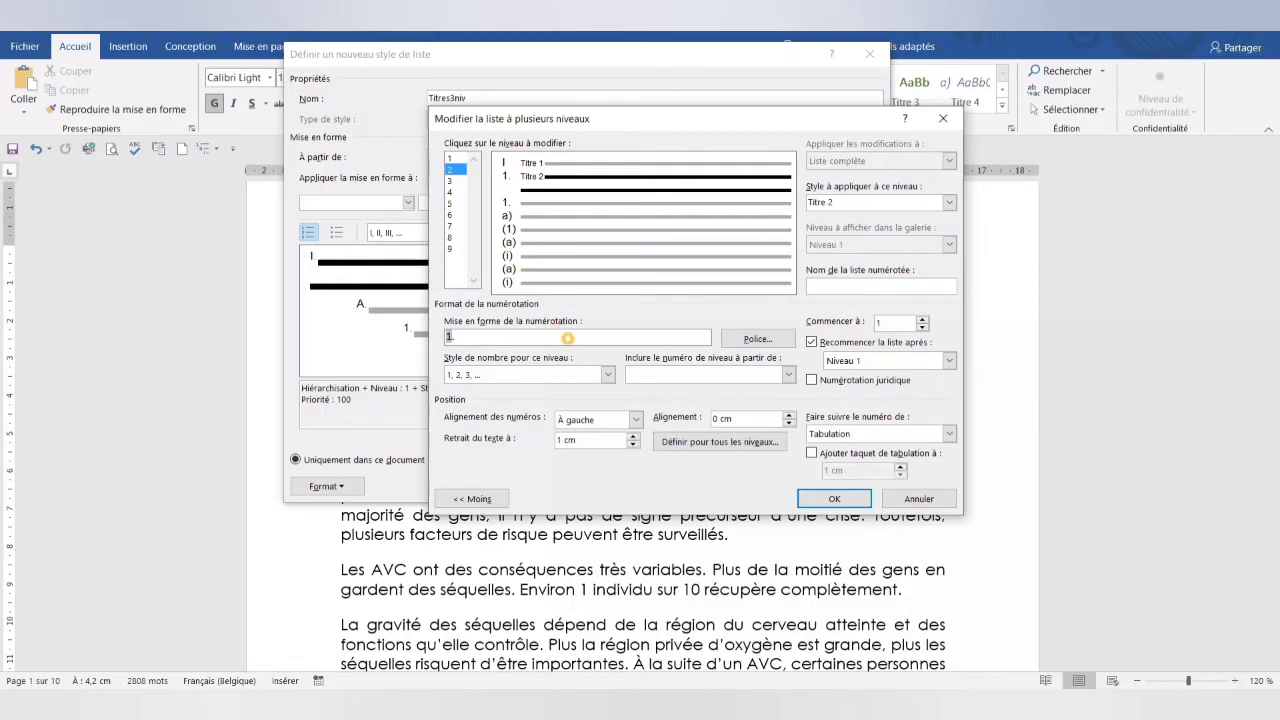
key(BackSpace)
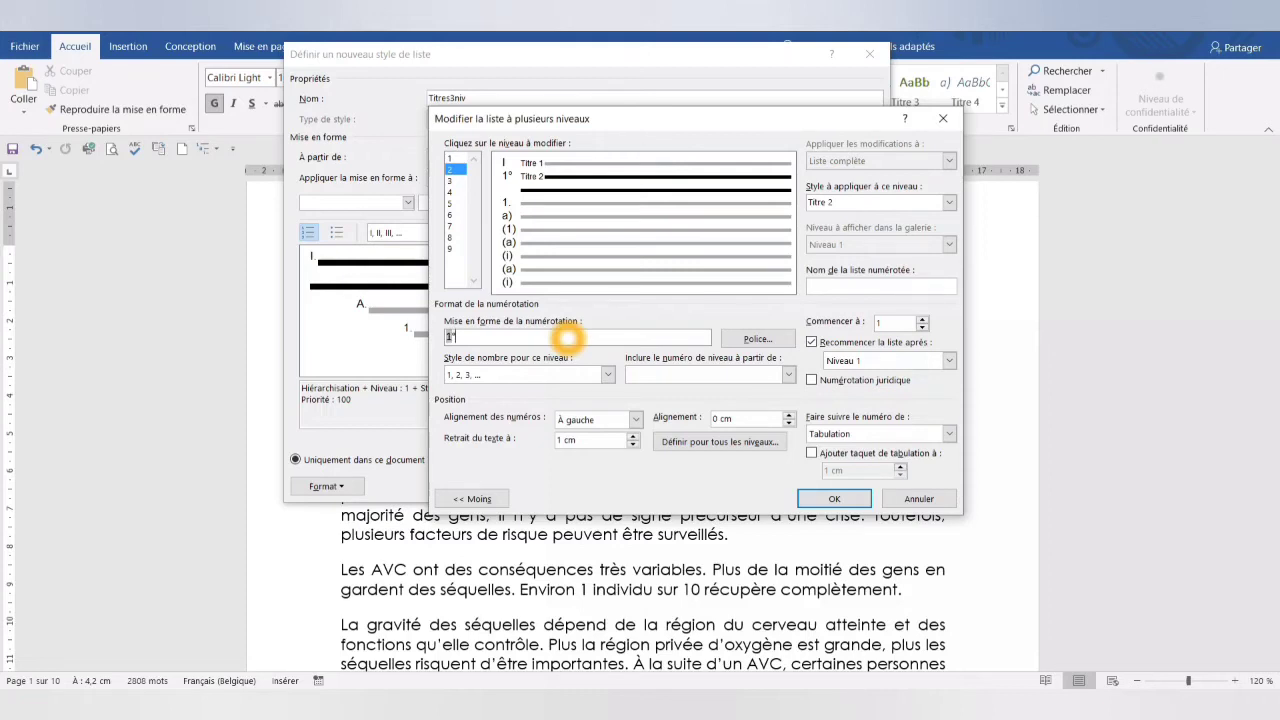
text(°)
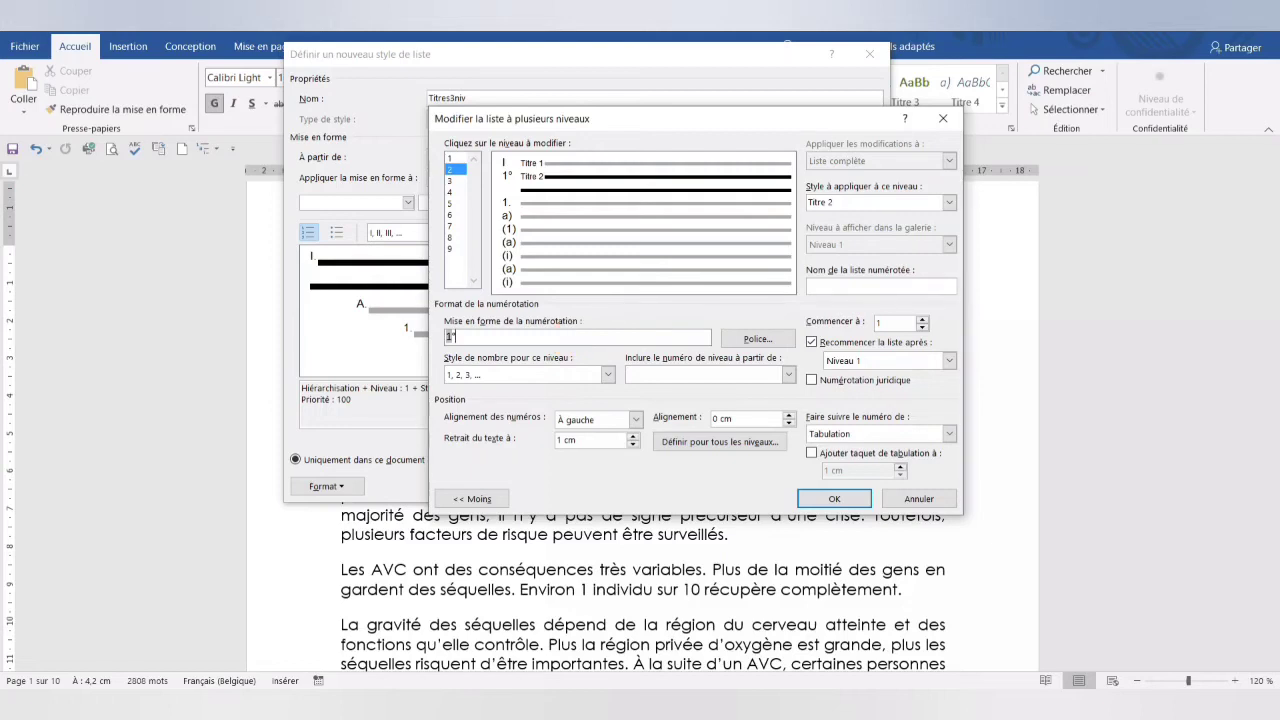
- Link level 3 of the list to the Titre 3 style
click(455, 180)
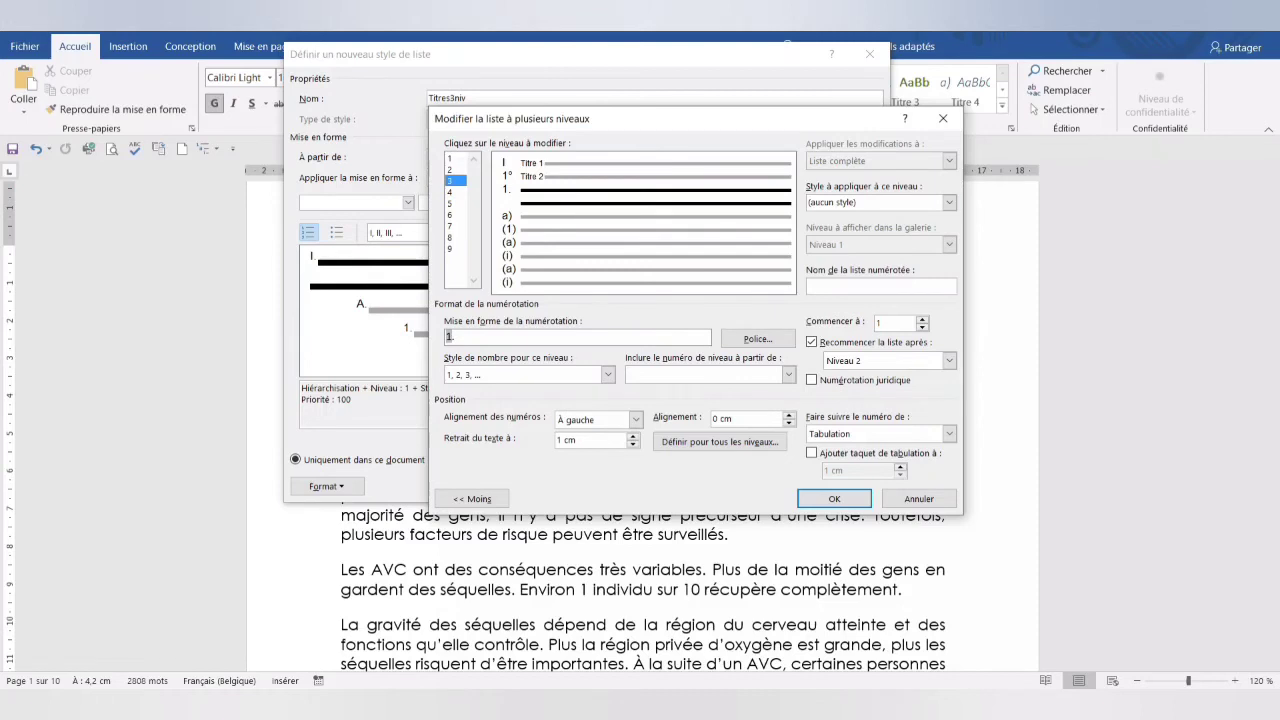
click(818, 187)
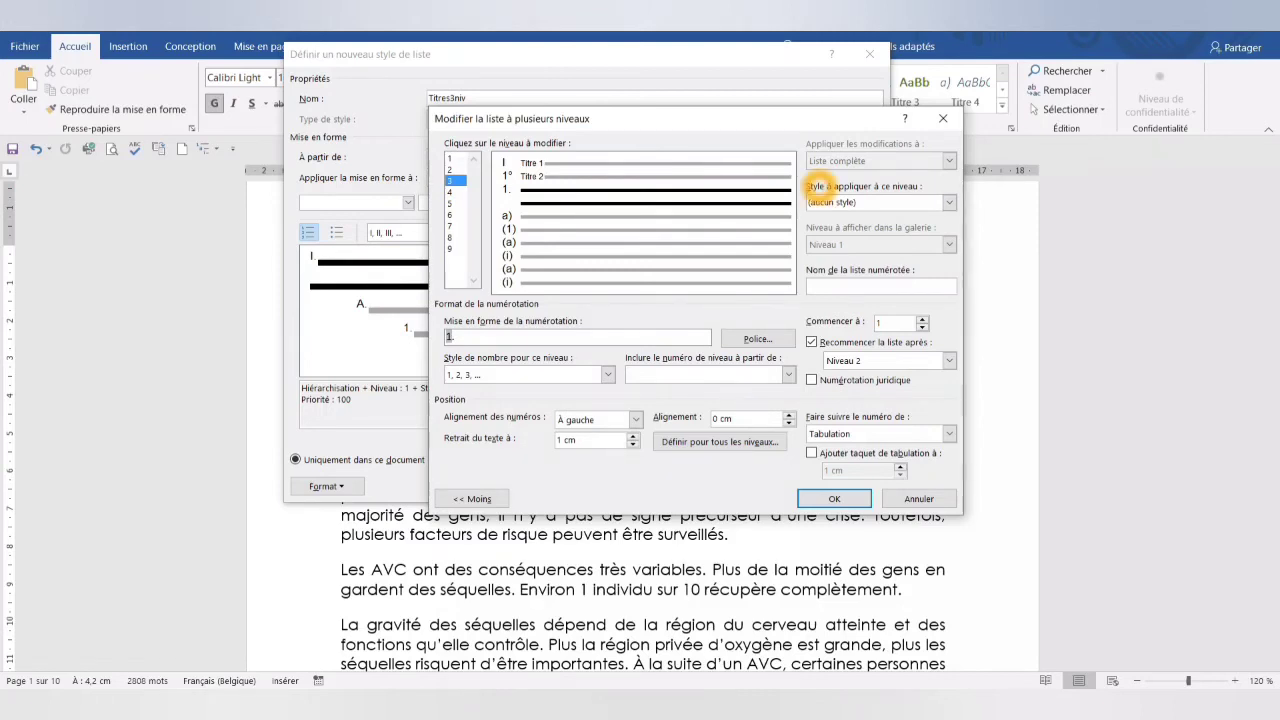
click(946, 203)
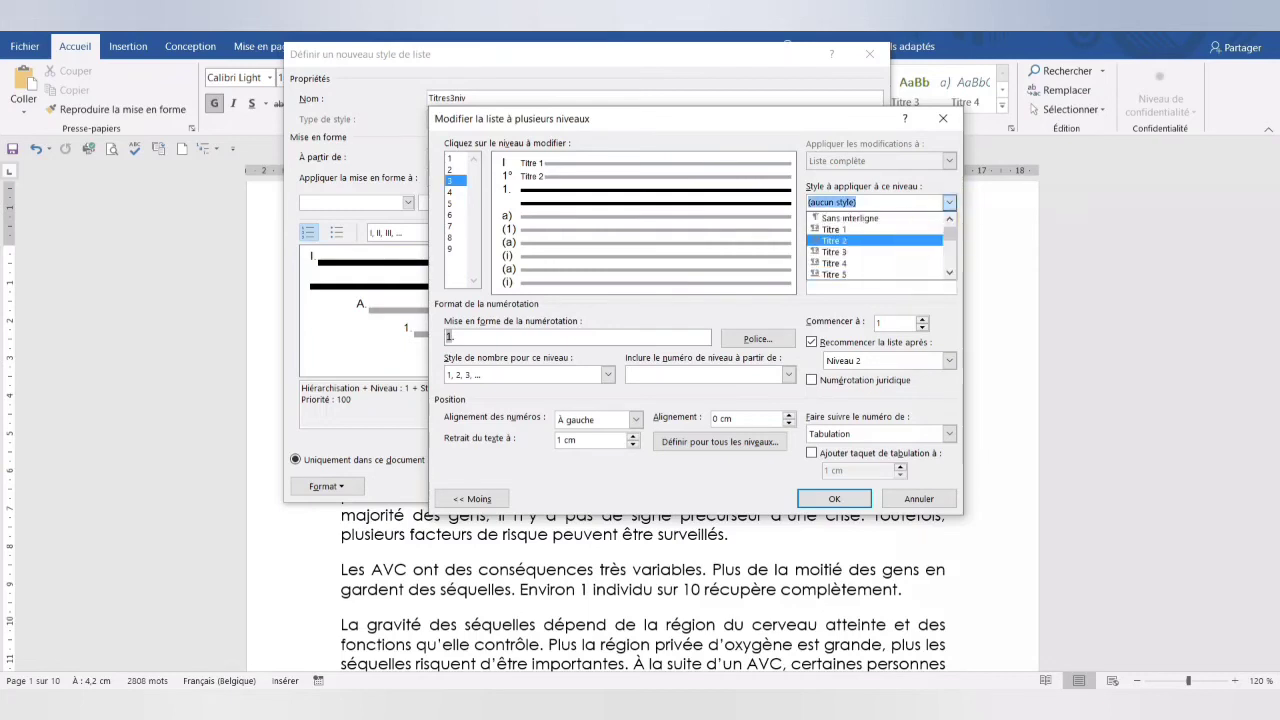
scroll(905, 248, down, 1)
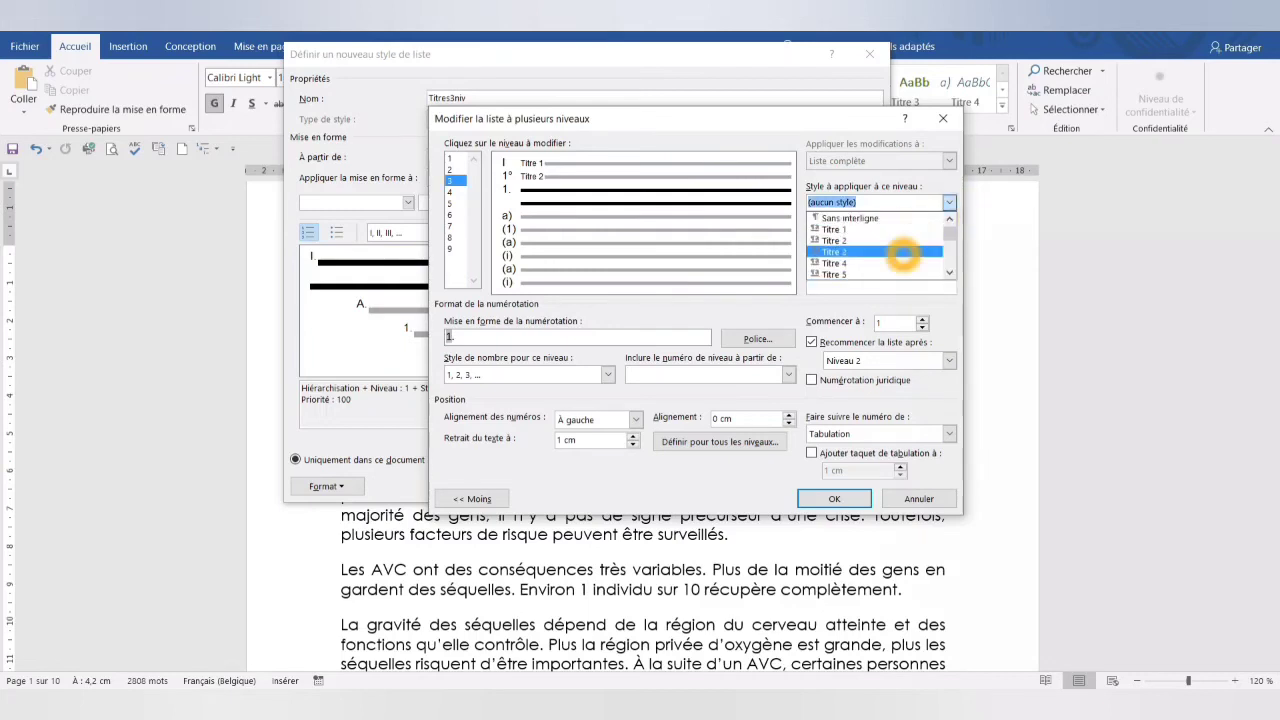
click(903, 252)
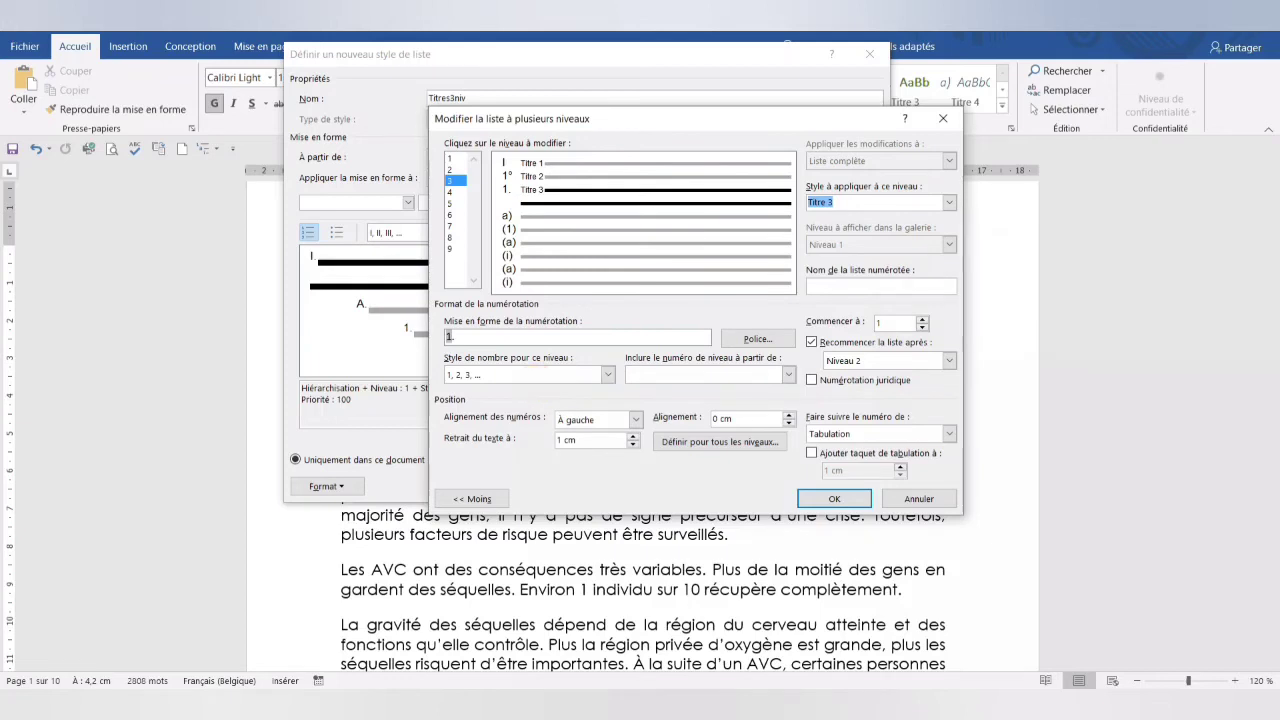
- Number level 3 with a, b, c followed by a closing parenthesis instead of the period, and save the list style
click(607, 374)
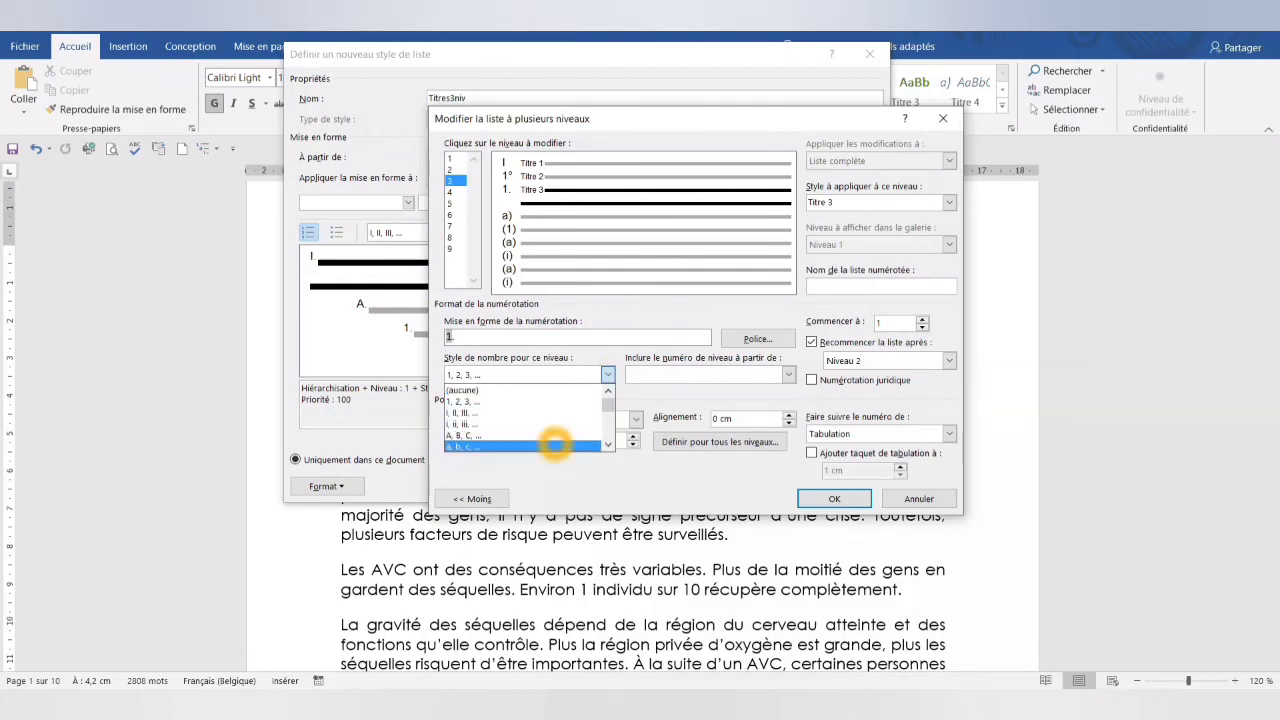
click(555, 446)
click(512, 337)
key(BackSpace)
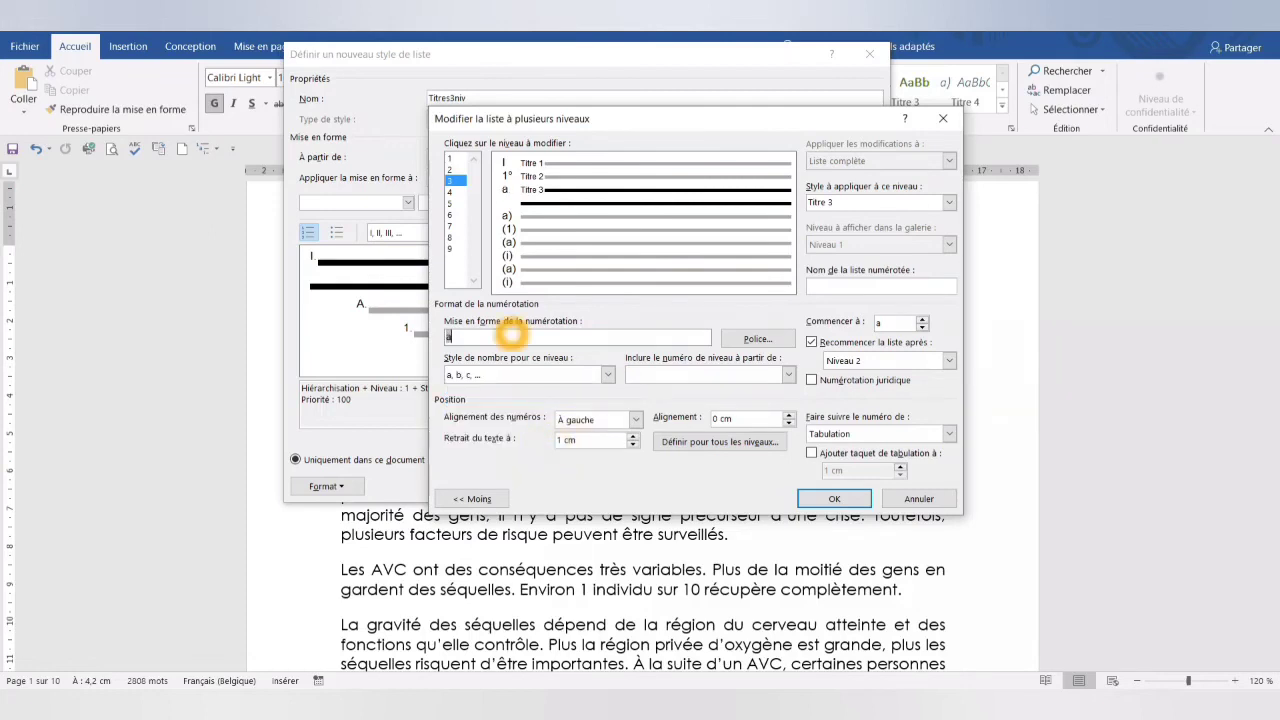
text())
click(834, 498)
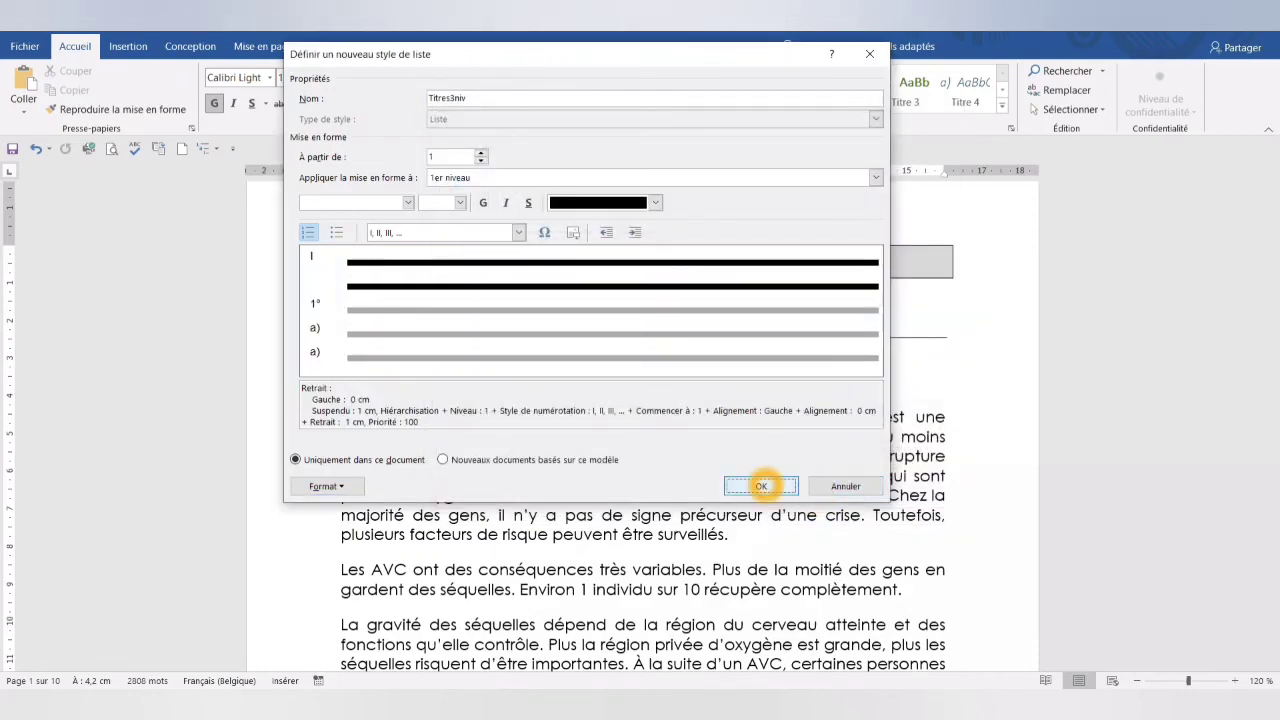
click(761, 486)
- Examine the new list style in the multilevel list gallery and the numbering it gives the document's headings
click(372, 550)
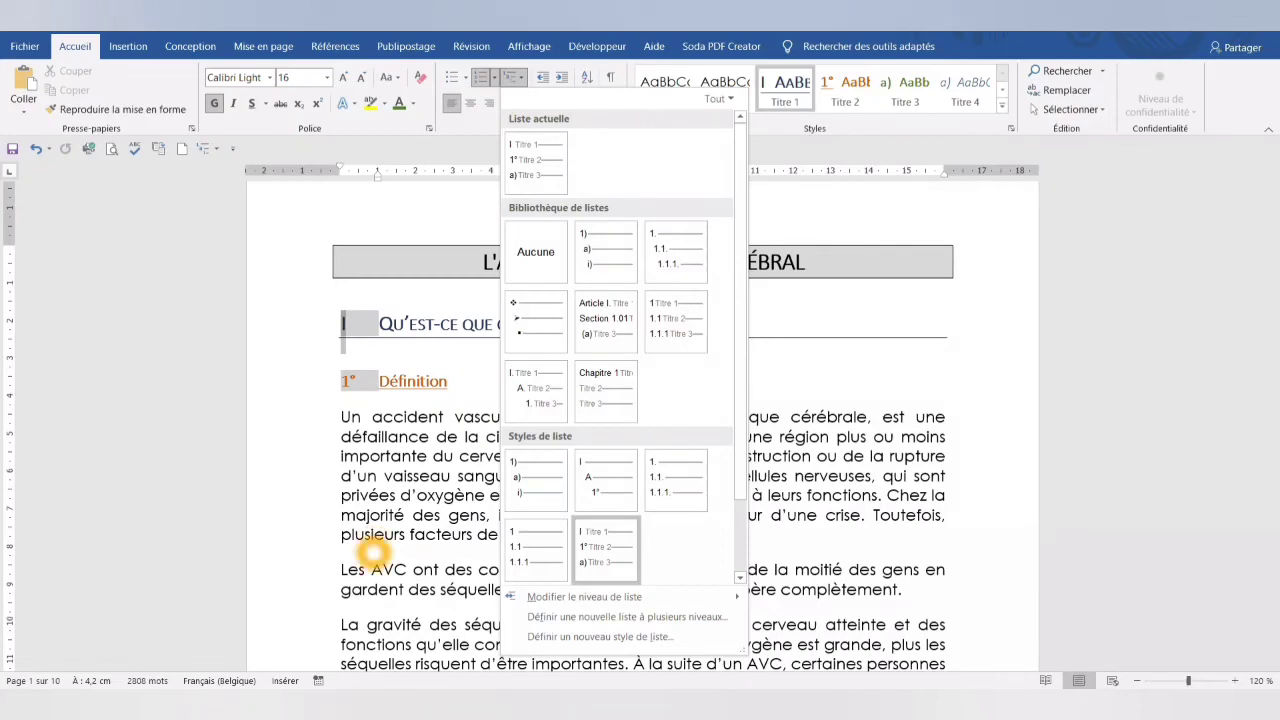
mouse_move(600, 552)
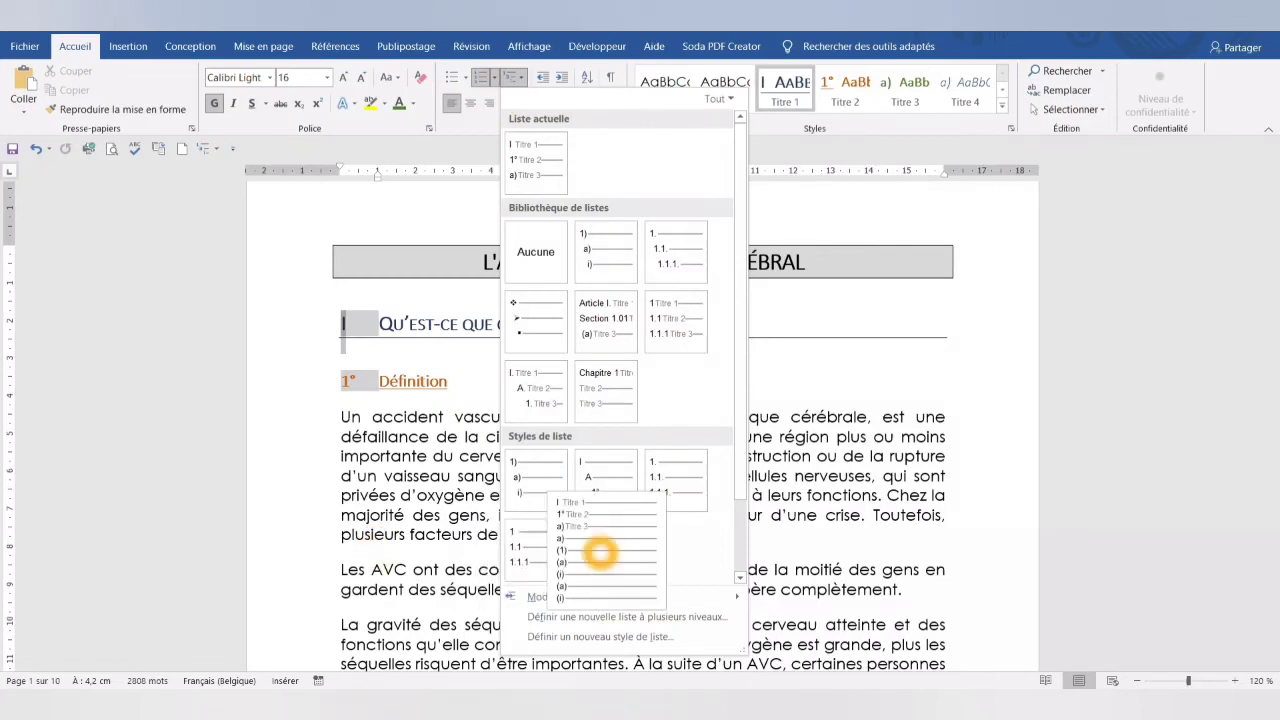
click(600, 552)
right_click(541, 153)
click(540, 162)
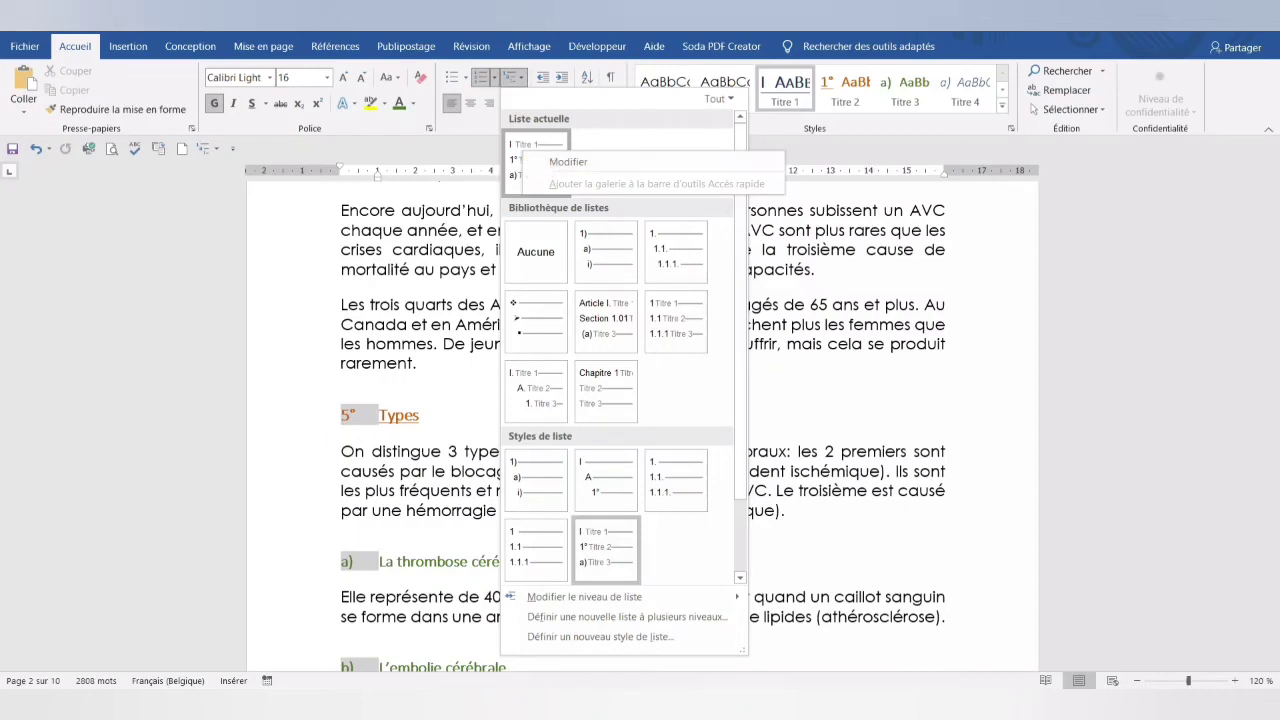
click(398, 266)
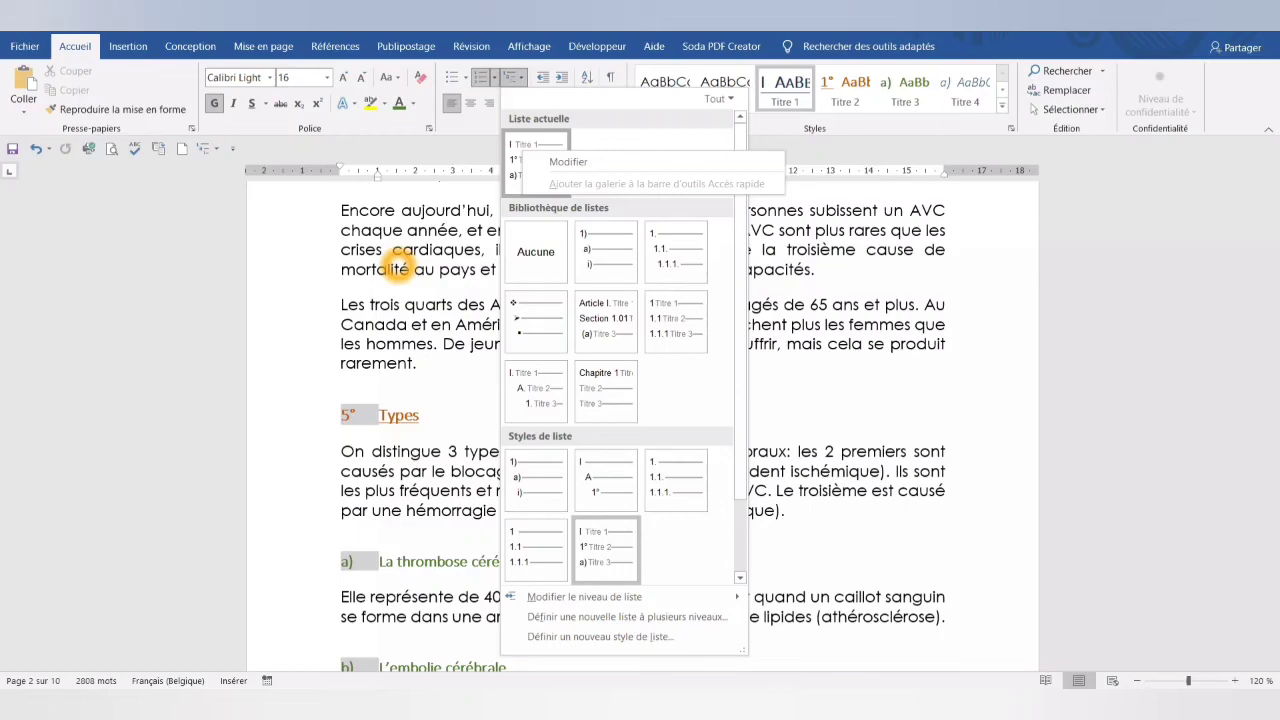
click(398, 268)
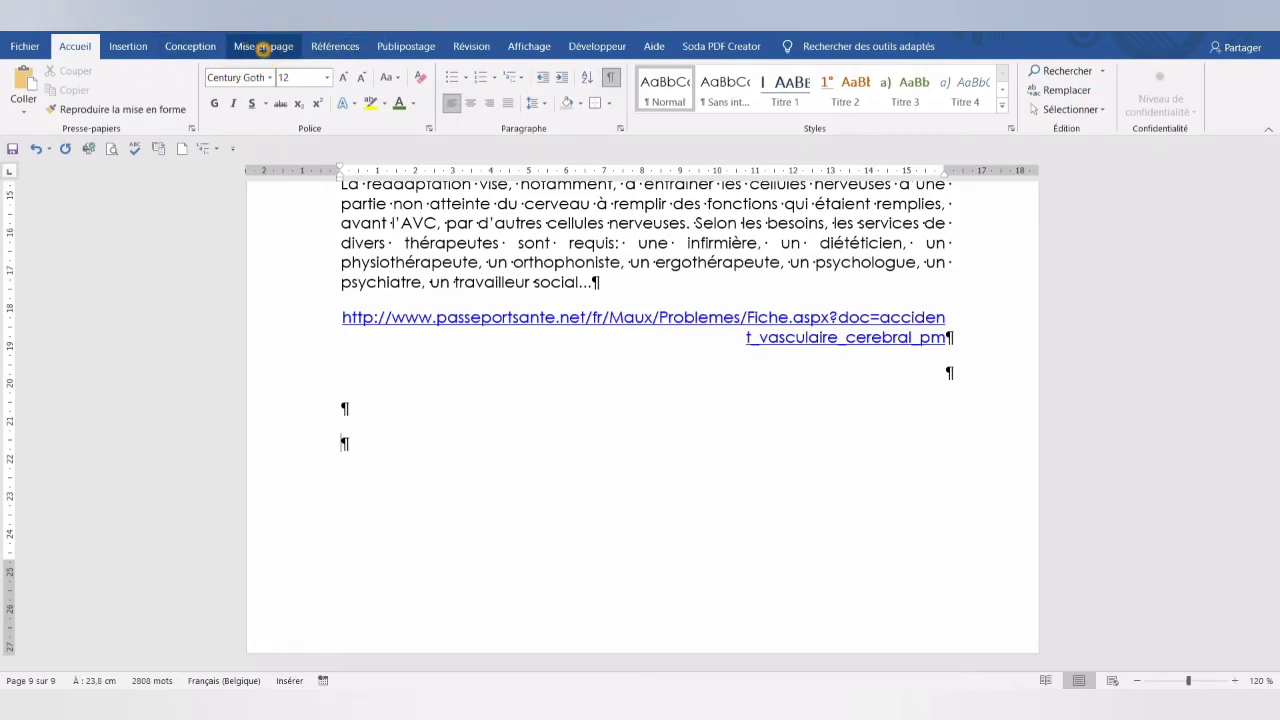
- Insert a page break at the end of the document, below the source link
click(262, 46)
click(220, 71)
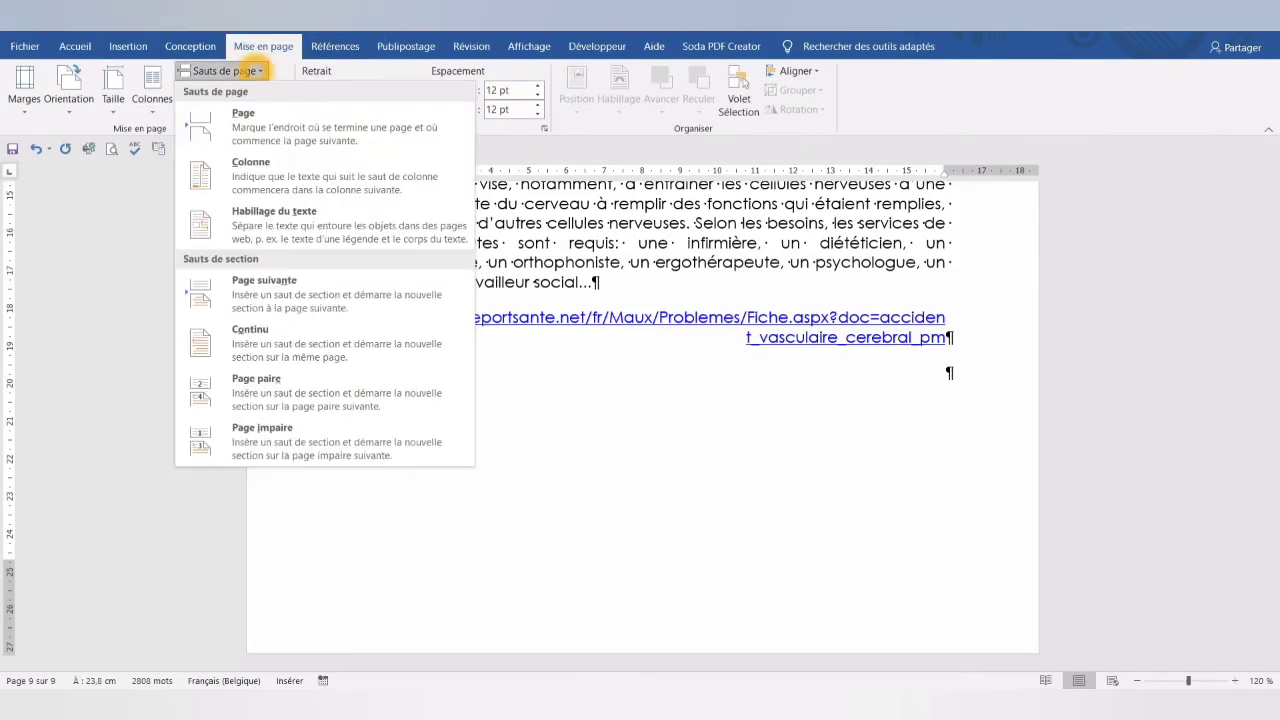
click(246, 113)
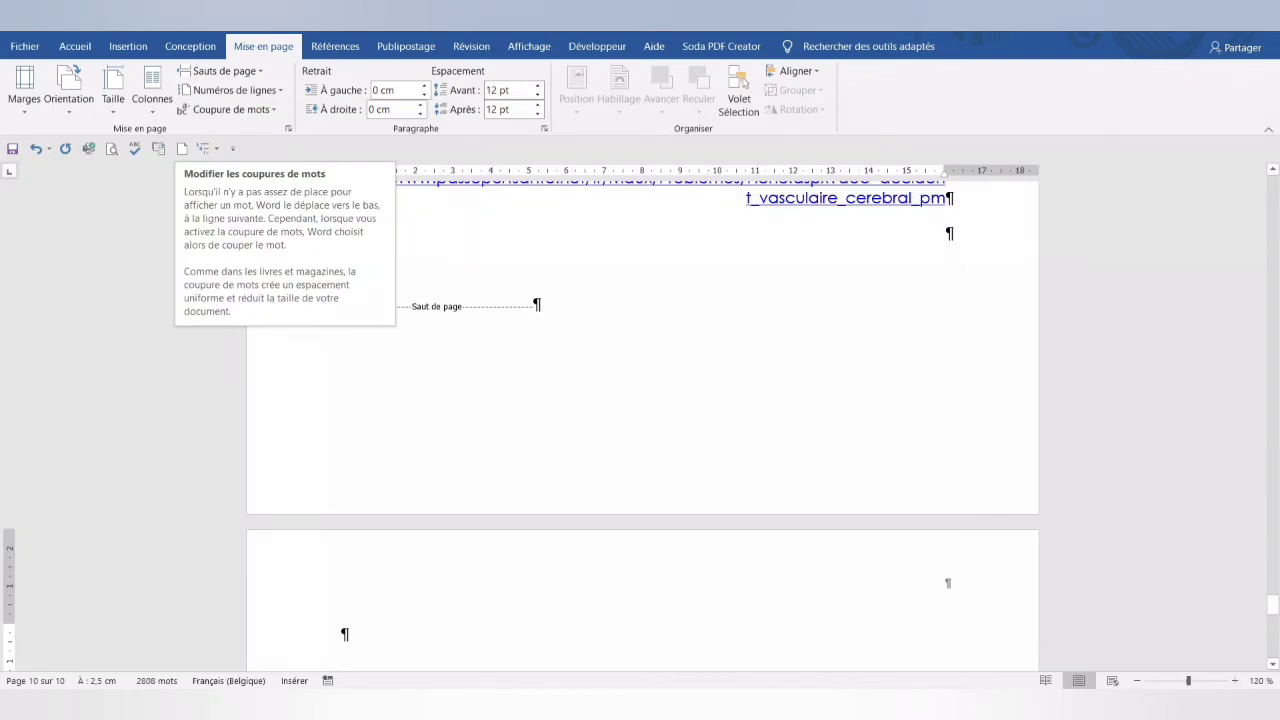
scroll(892, 421, down, 5)
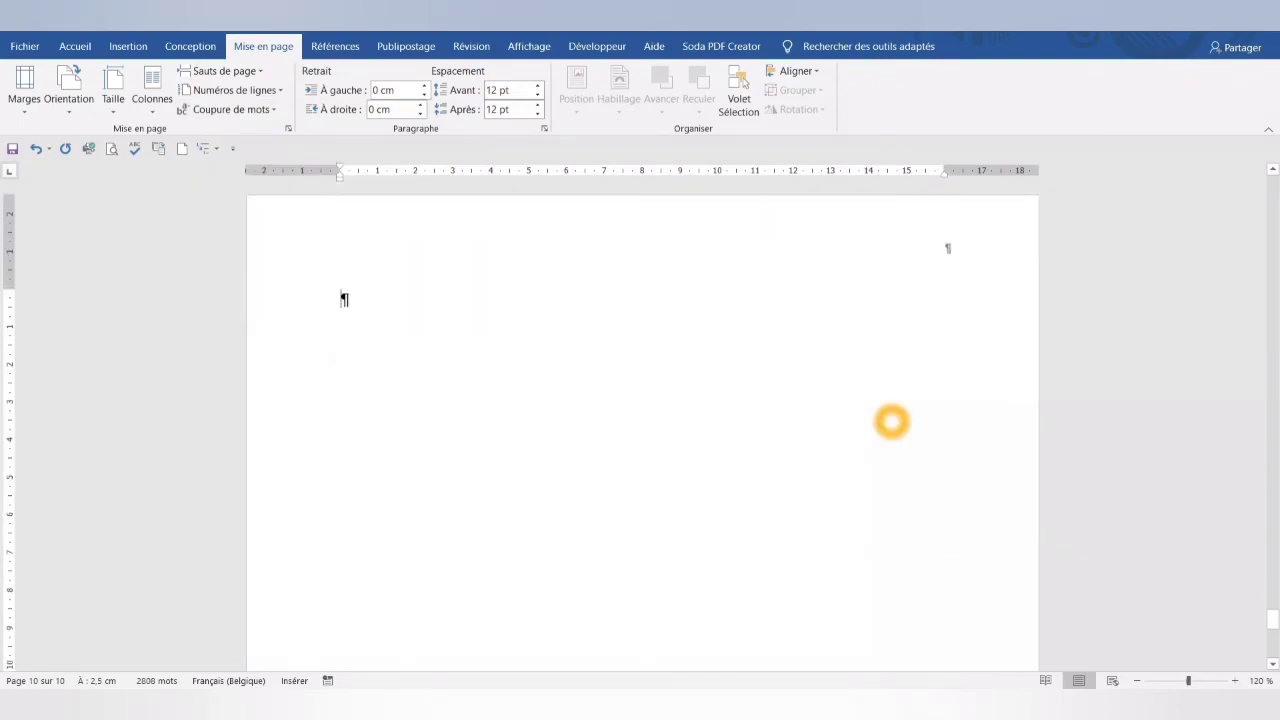
- Insert the Table automatique 1 table of contents on the new last page
click(335, 46)
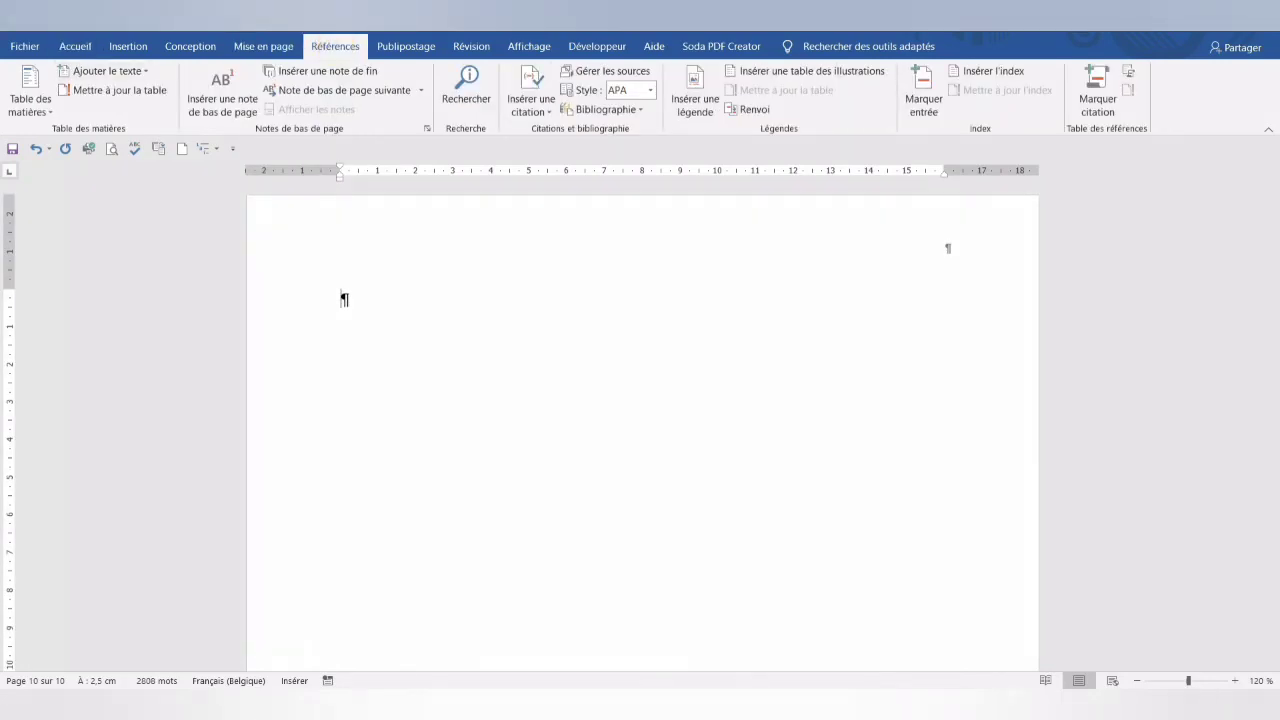
click(36, 115)
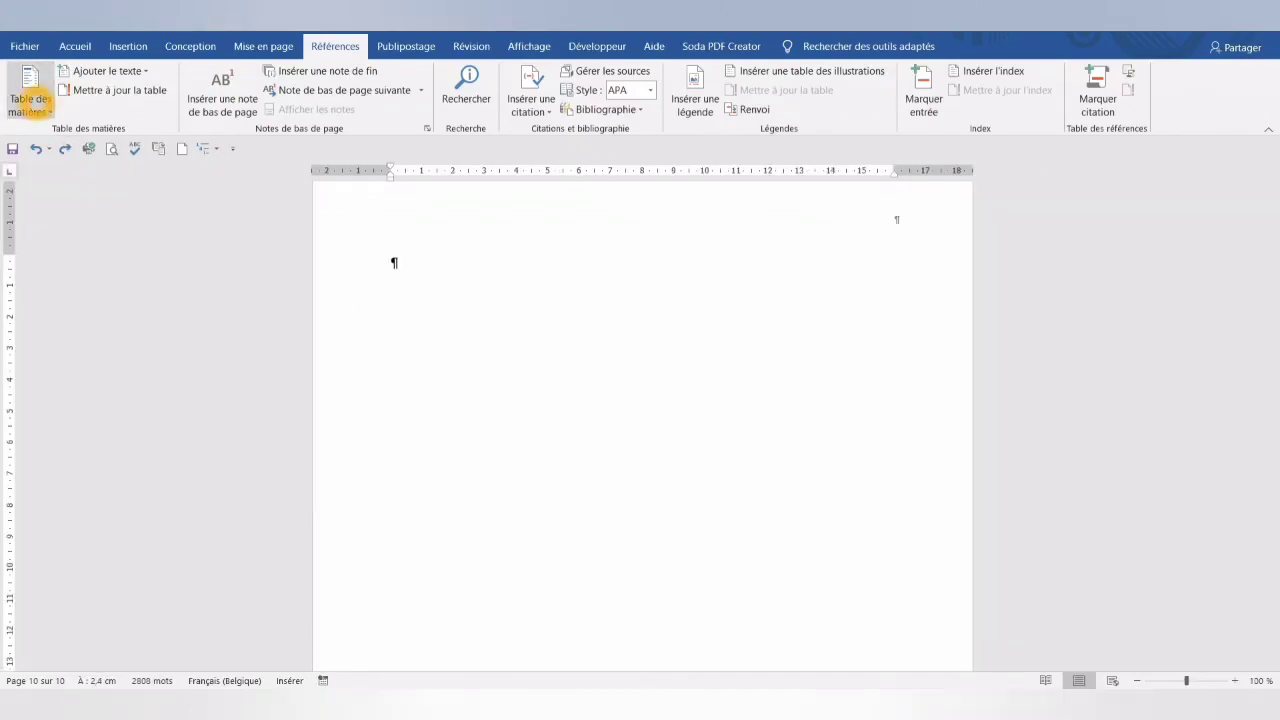
click(35, 103)
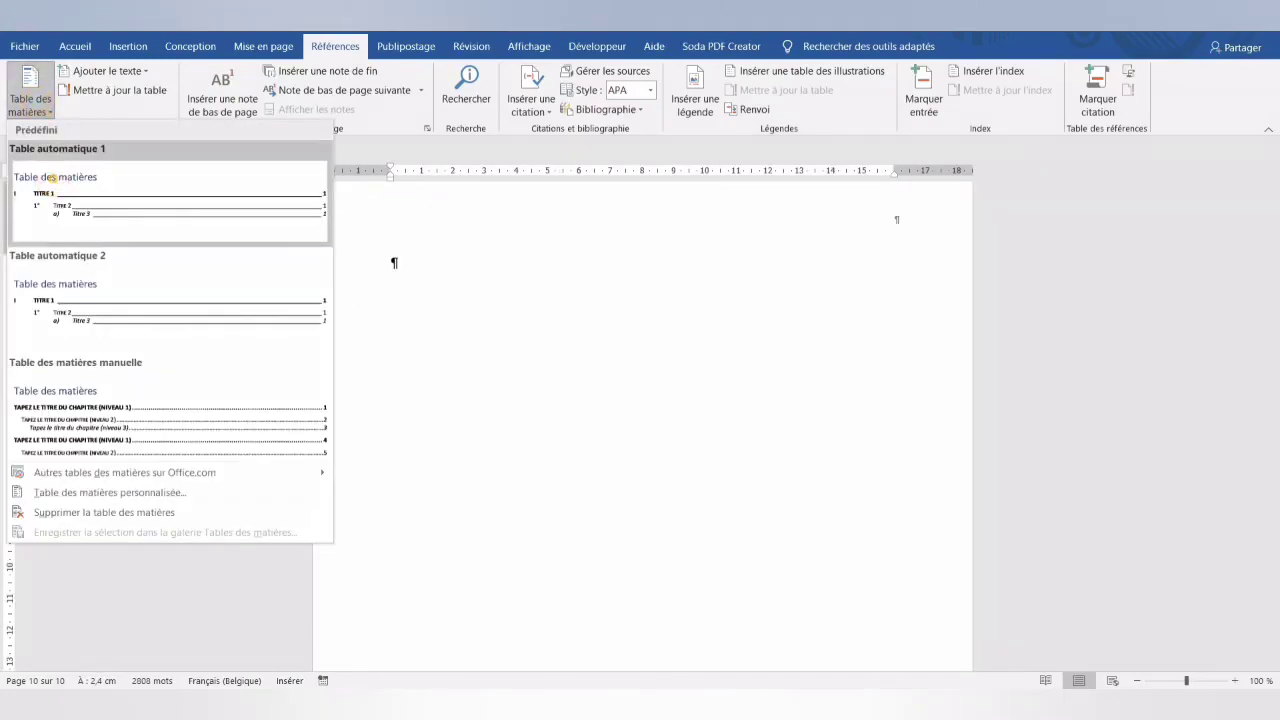
click(52, 178)
scroll(529, 491, up, 6)
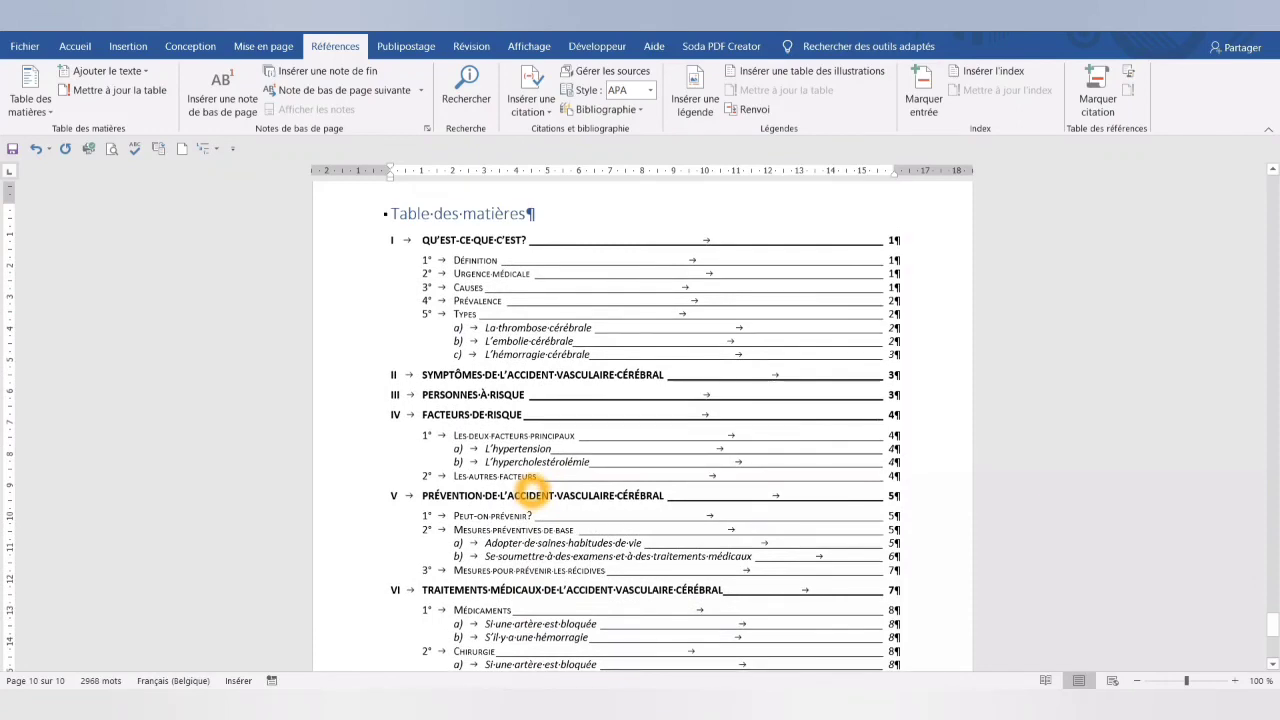
- Remove the left indent of the table of contents' level 2 and level 3 entries to align them with level 1
click(530, 493)
click(425, 240)
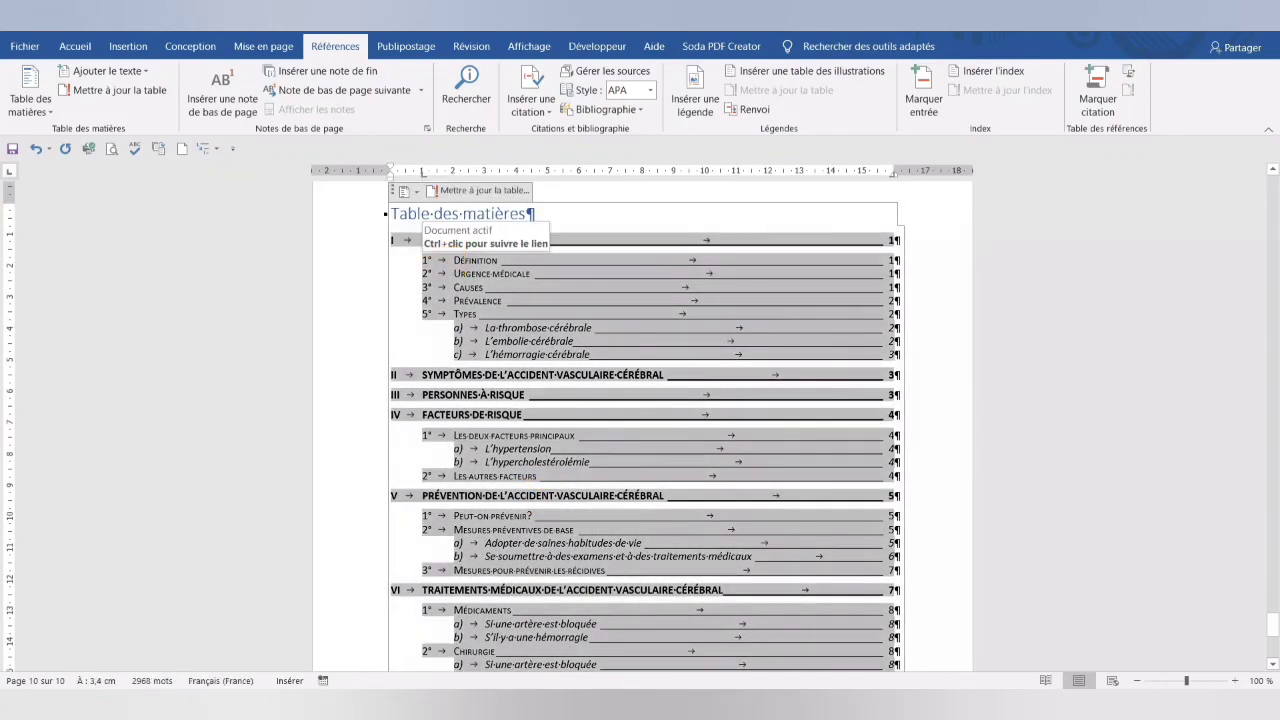
drag(454, 175, 391, 176)
click(496, 328)
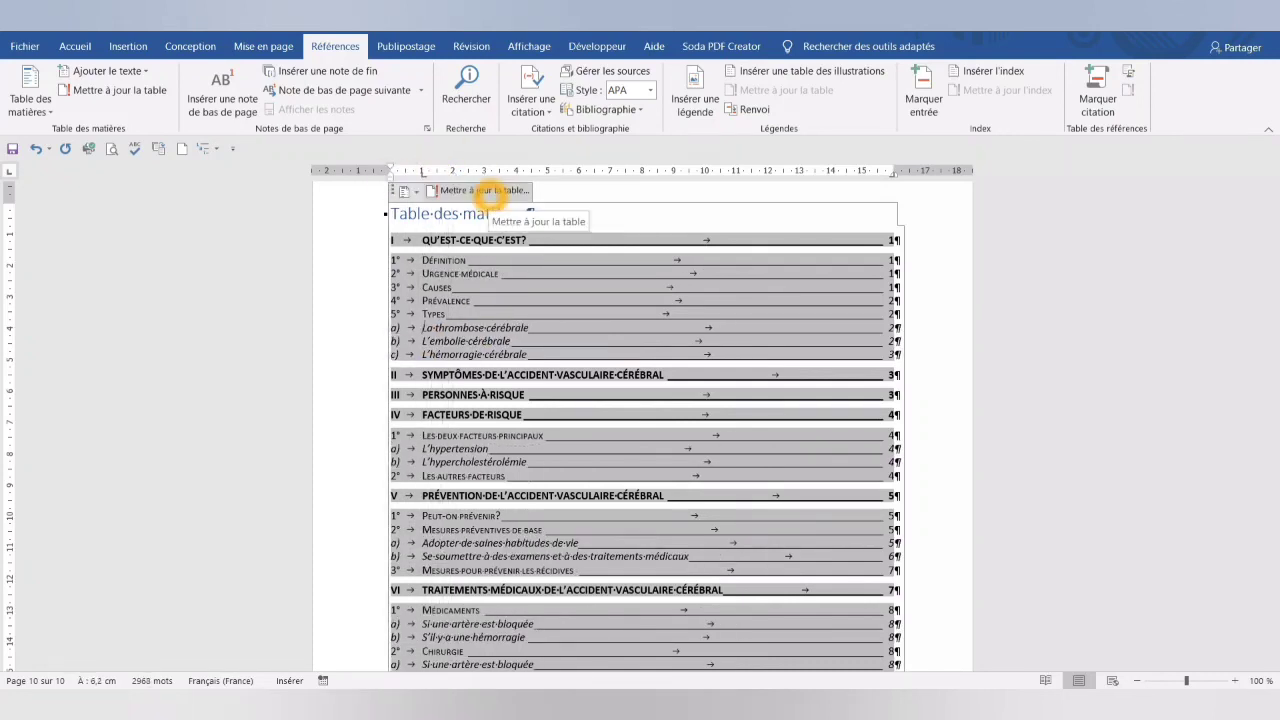
- Update the entire table of contents, not only its page numbers
click(487, 196)
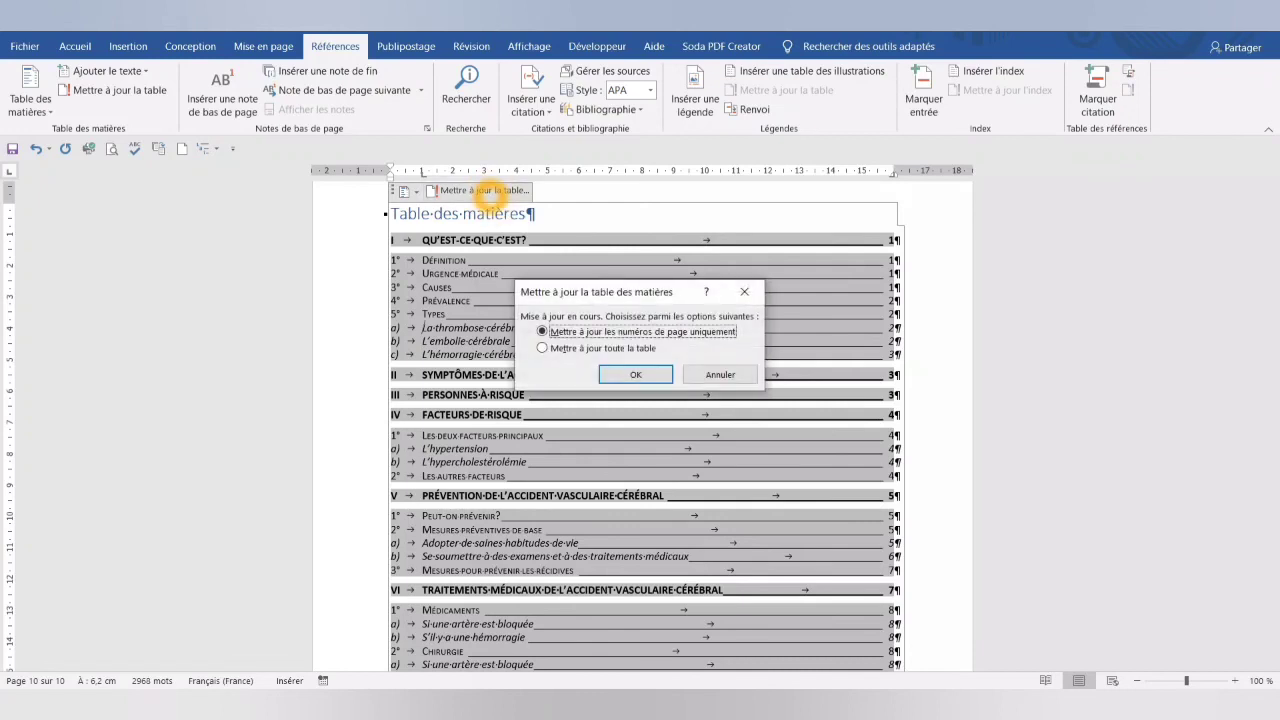
click(543, 348)
click(622, 374)
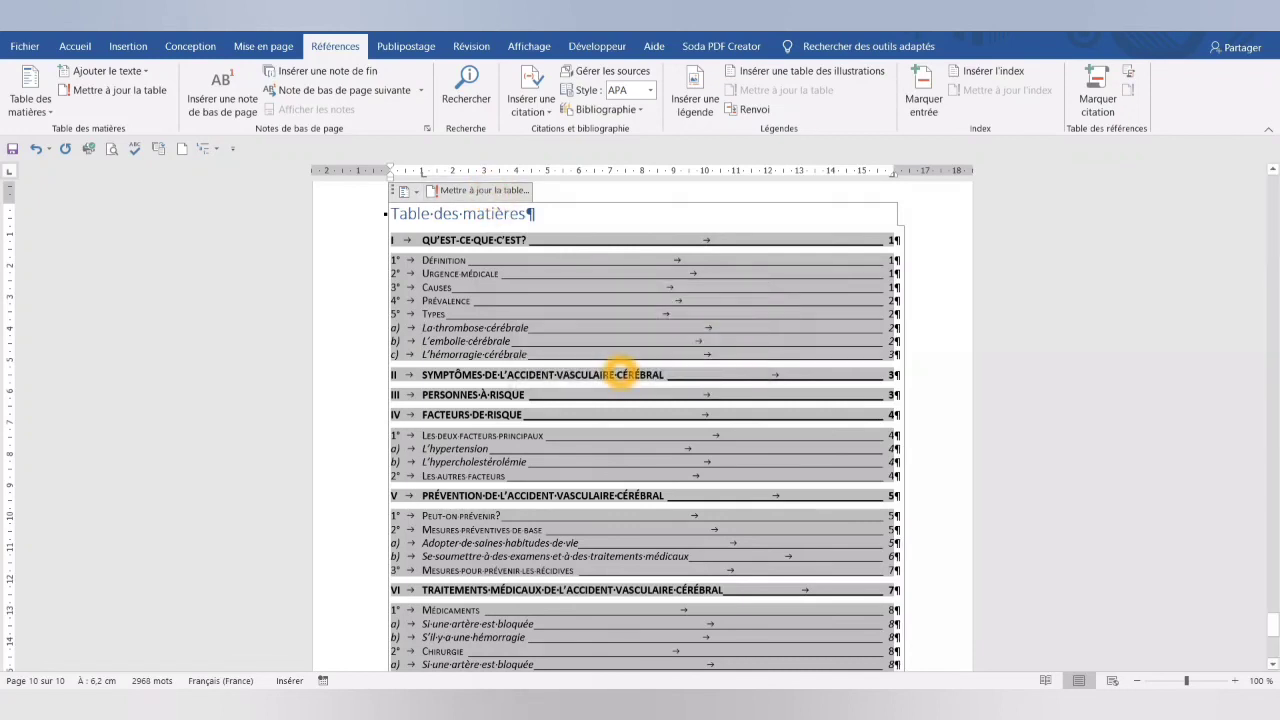